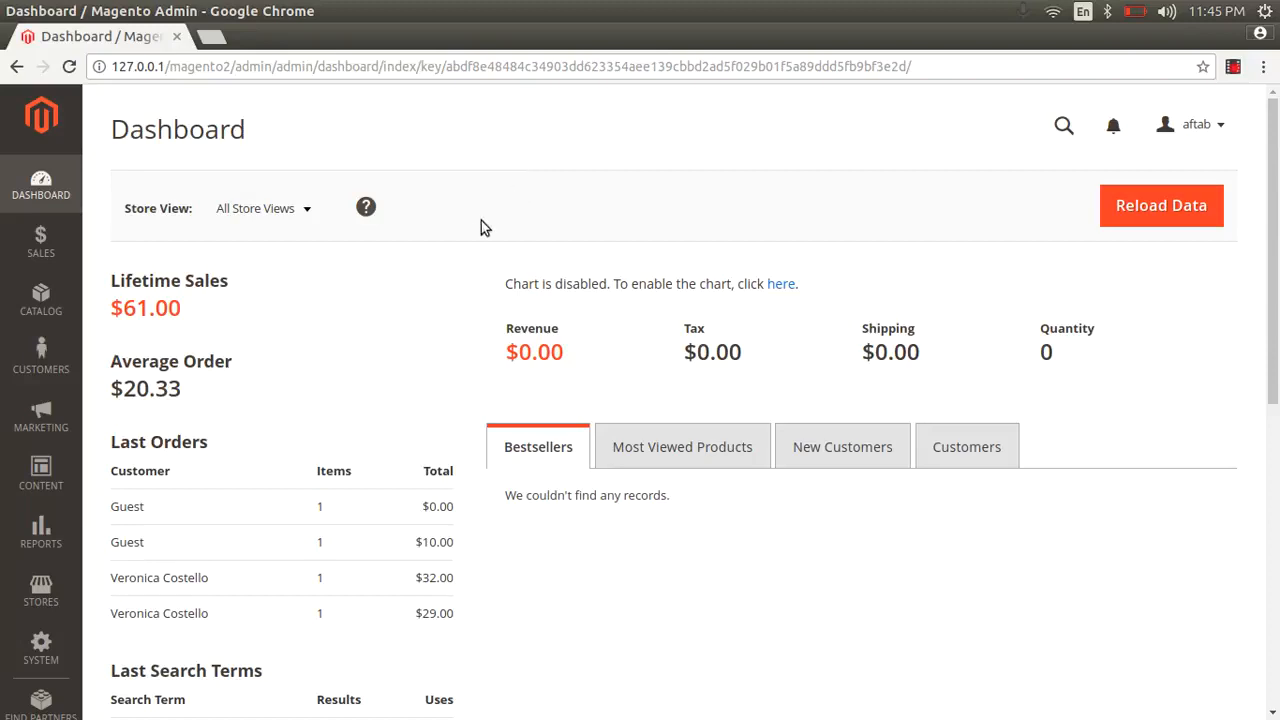
- Go to Marketing > Email Templates and start a new email template
{"action": "left_click", "coordinate": [41, 415]}
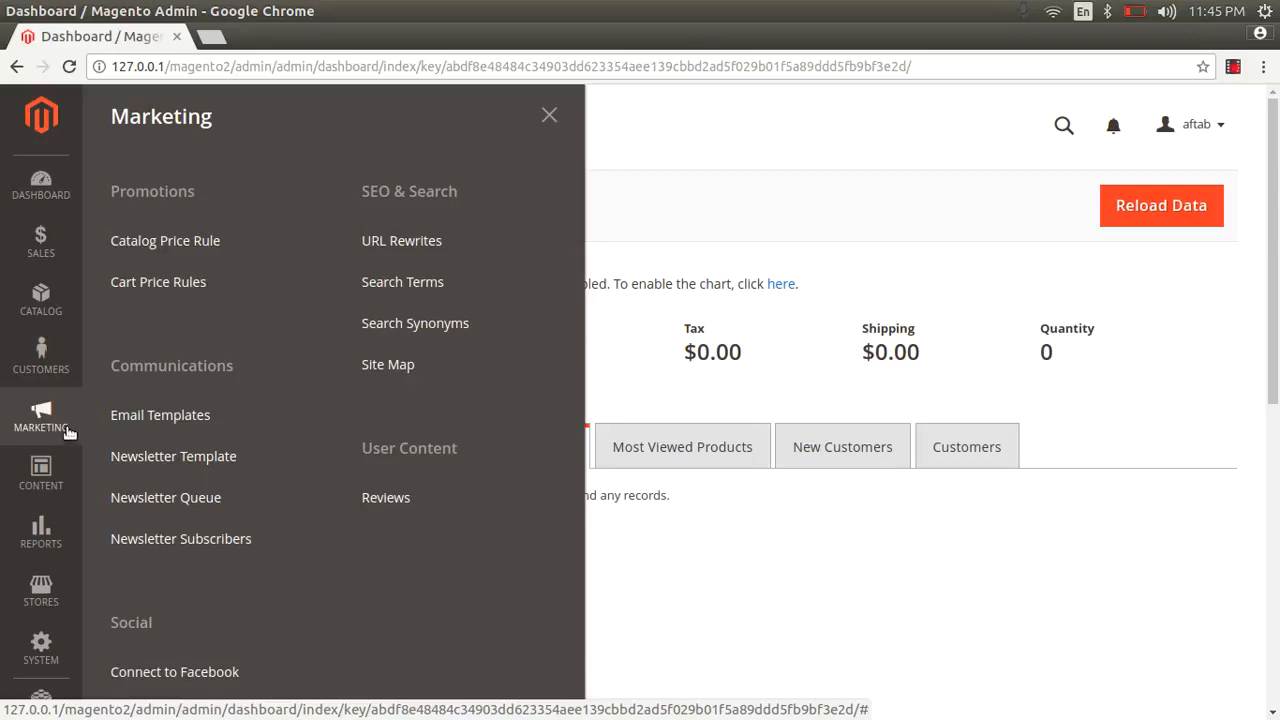
{"action": "left_click", "coordinate": [179, 416]}
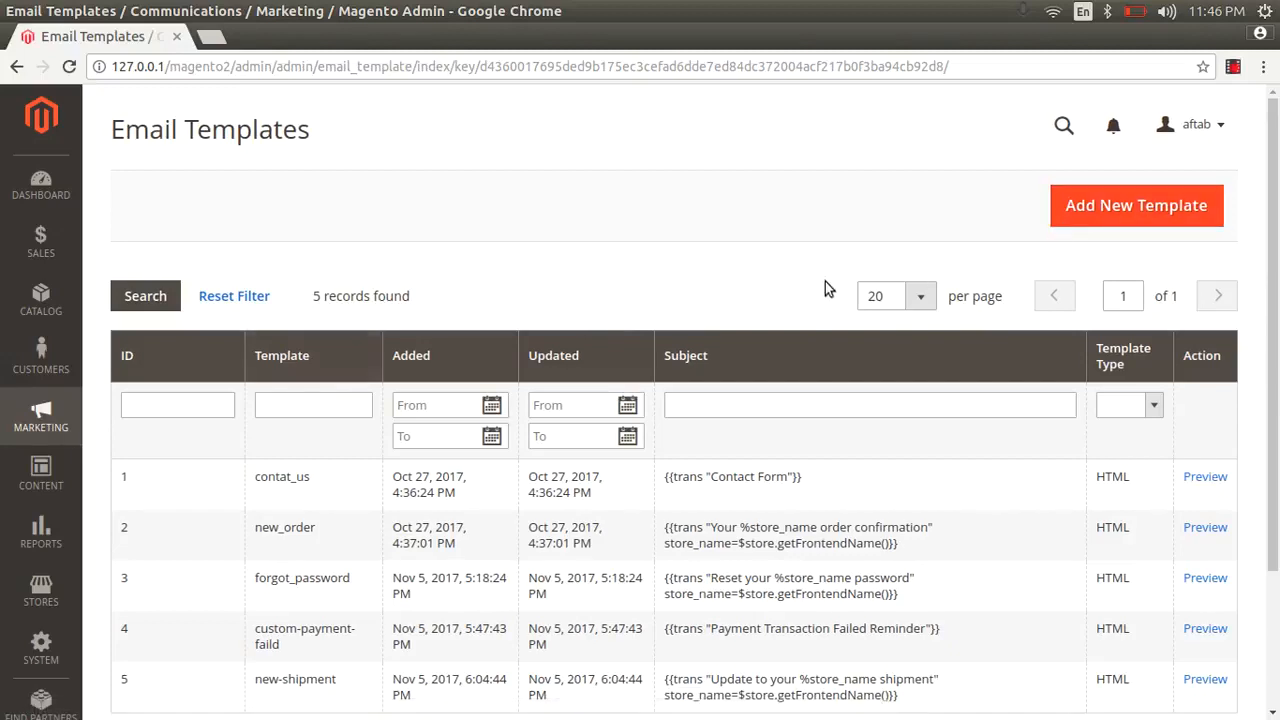
{"action": "left_click", "coordinate": [1137, 204]}
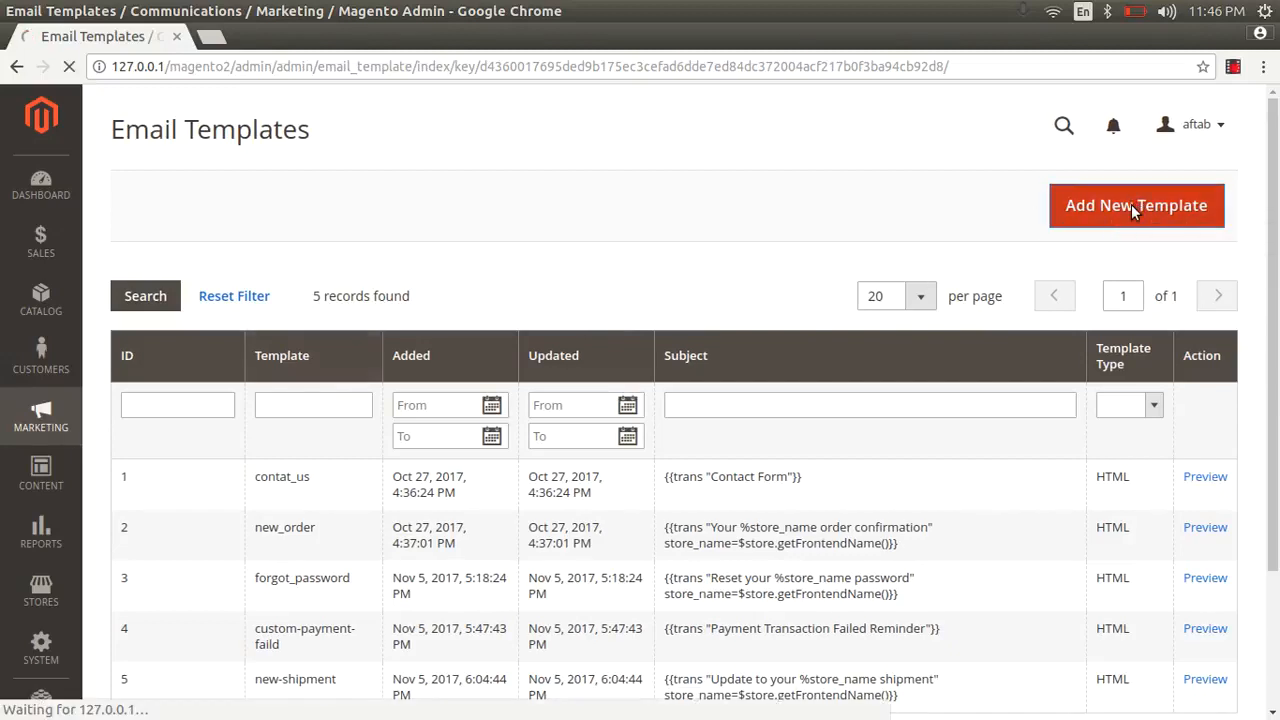
- Browse the default template list, then close it without choosing one
{"action": "left_click", "coordinate": [529, 336]}
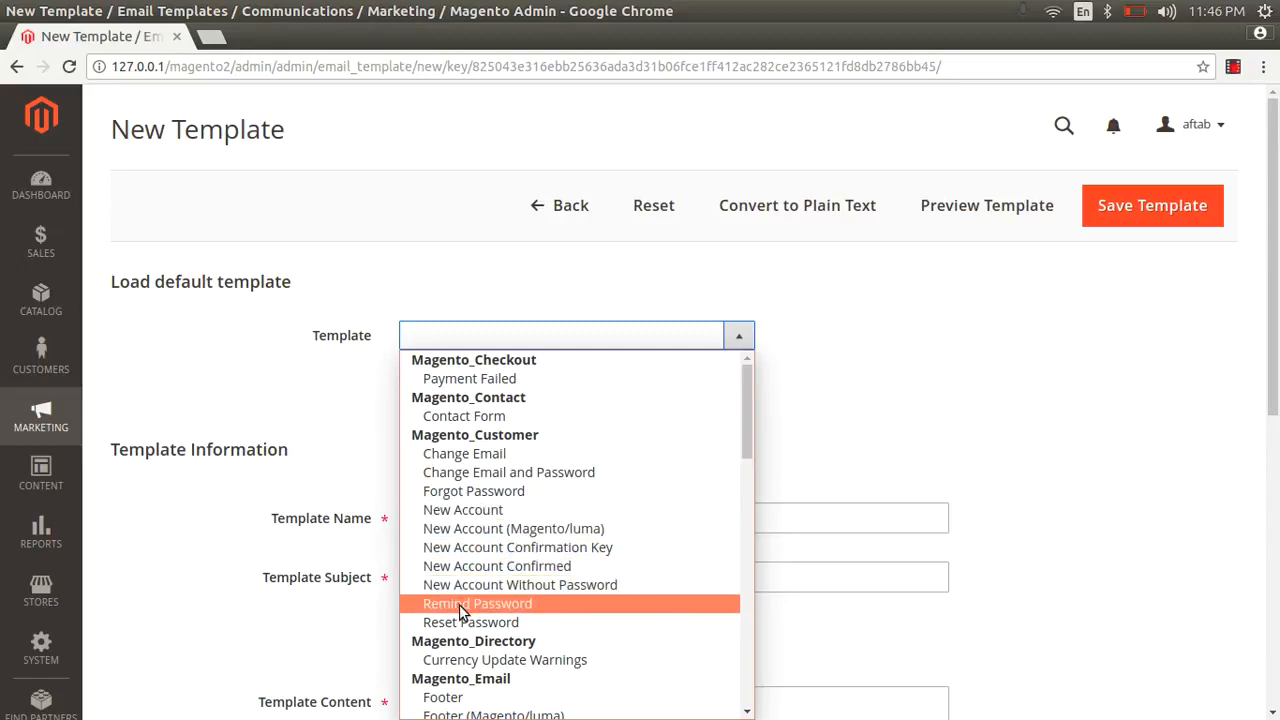
{"action": "scroll", "coordinate": [494, 600], "scroll_direction": "down", "scroll_amount": 1}
{"action": "scroll", "coordinate": [517, 557], "scroll_direction": "down", "scroll_amount": 3}
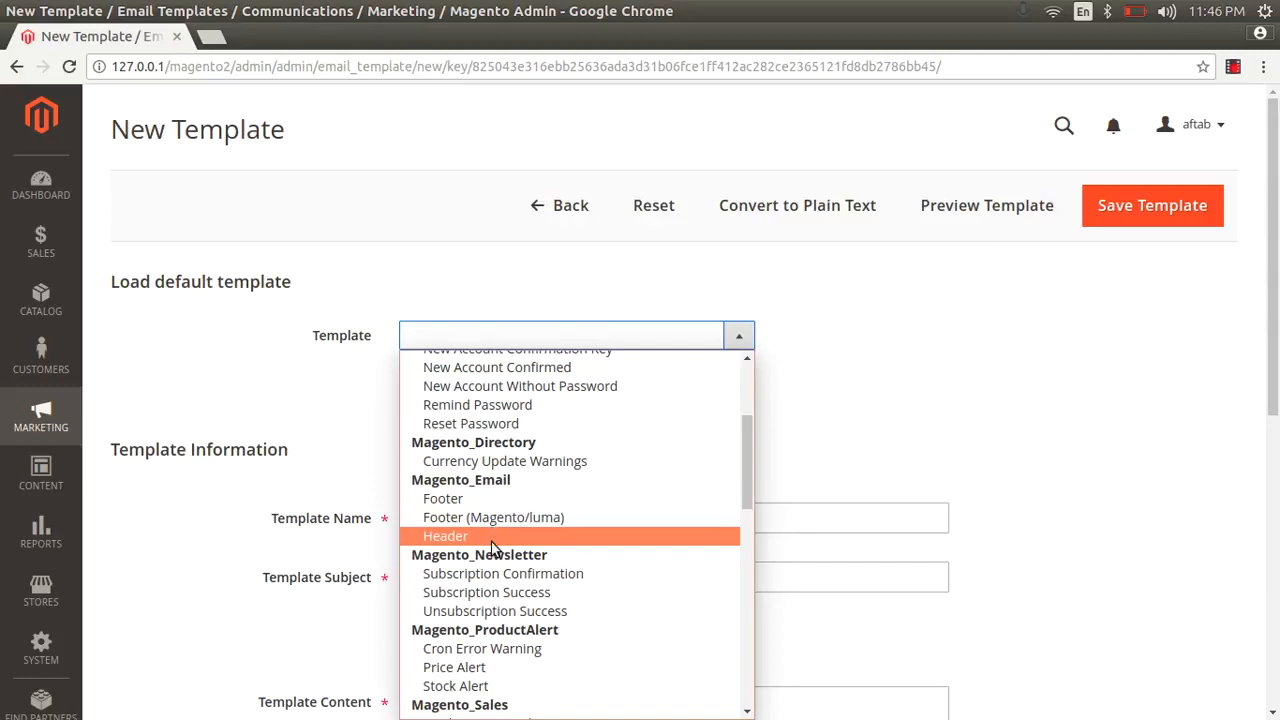
{"action": "scroll", "coordinate": [492, 548], "scroll_direction": "down", "scroll_amount": 1}
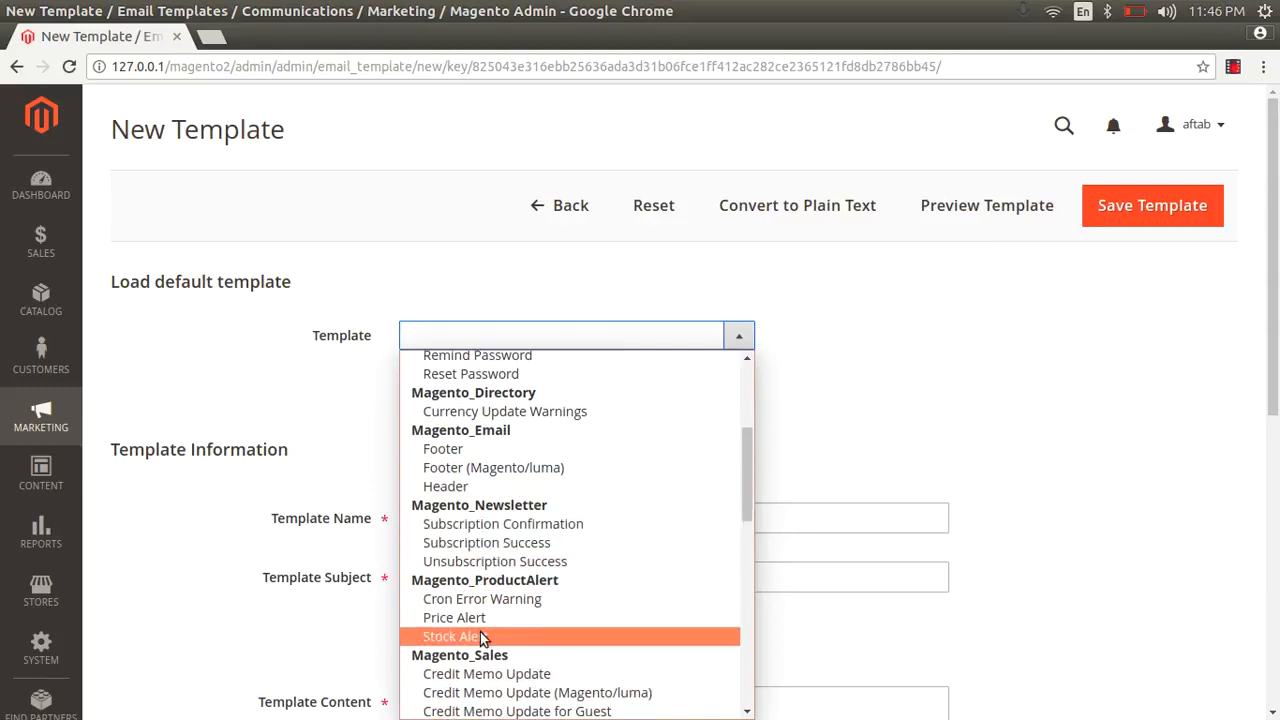
{"action": "scroll", "coordinate": [483, 638], "scroll_direction": "down", "scroll_amount": 5}
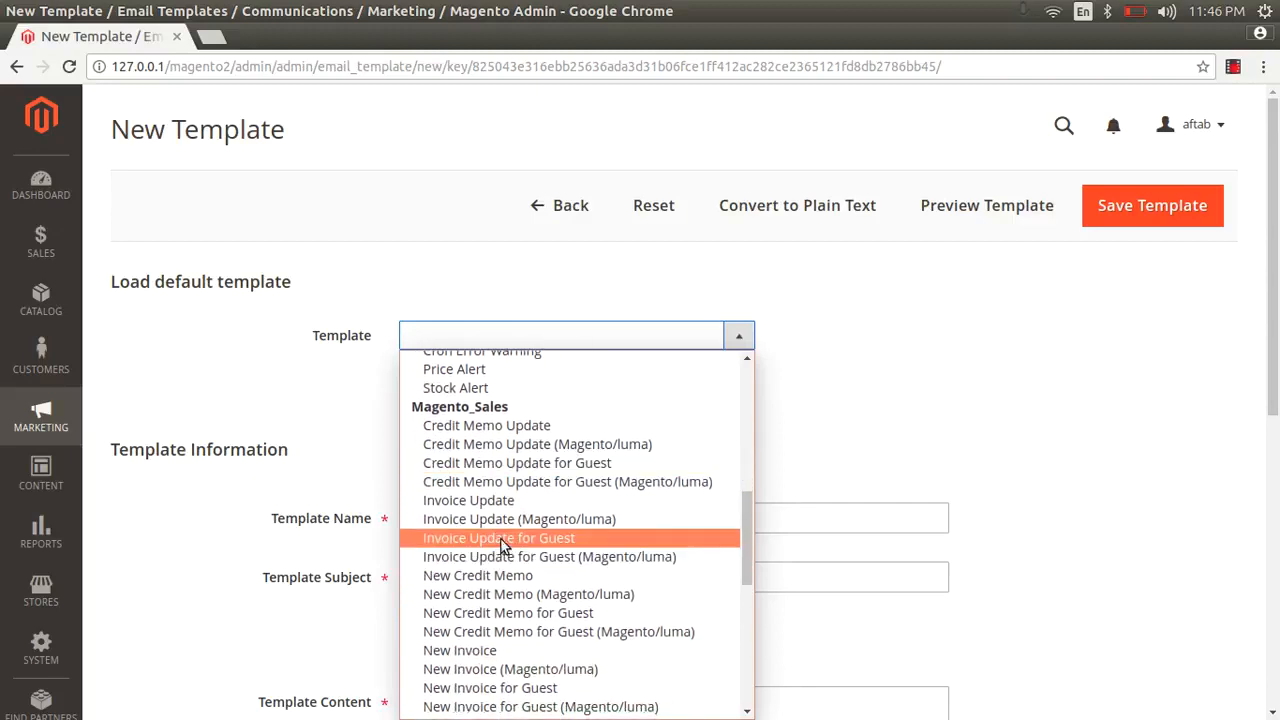
{"action": "scroll", "coordinate": [503, 545], "scroll_direction": "down", "scroll_amount": 2}
{"action": "scroll", "coordinate": [490, 510], "scroll_direction": "down", "scroll_amount": 2}
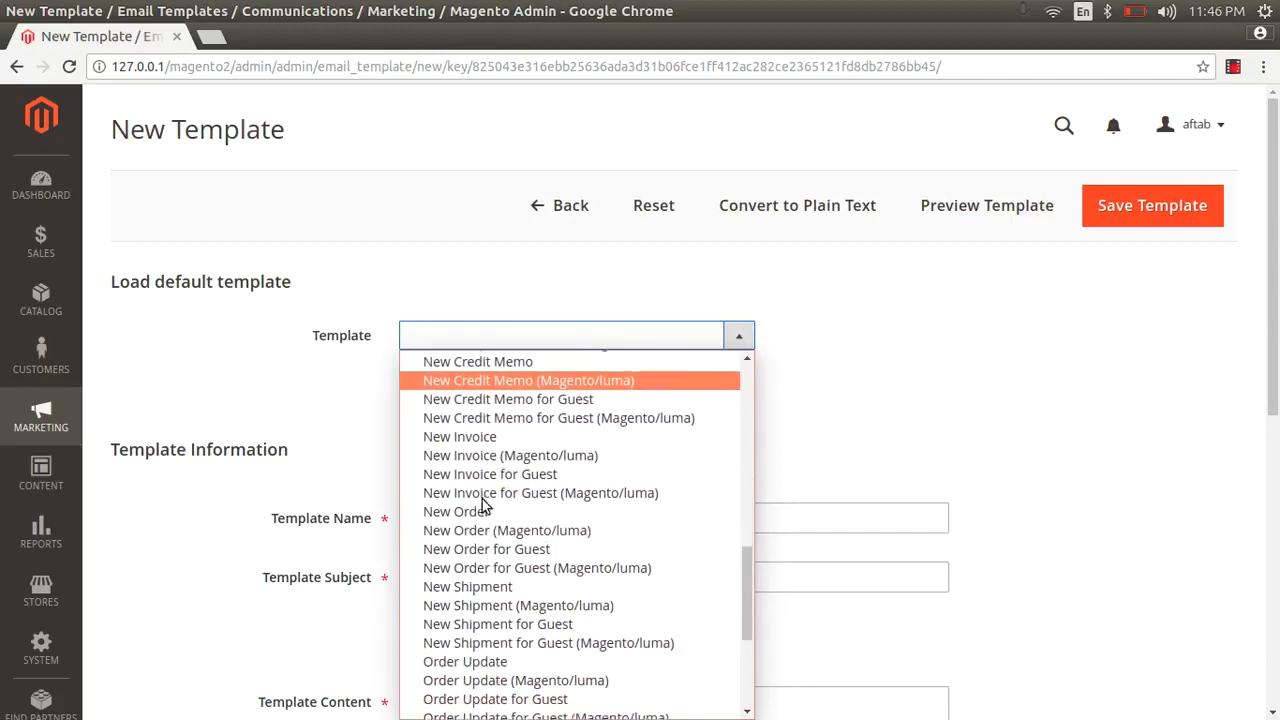
{"action": "scroll", "coordinate": [483, 505], "scroll_direction": "down", "scroll_amount": 5}
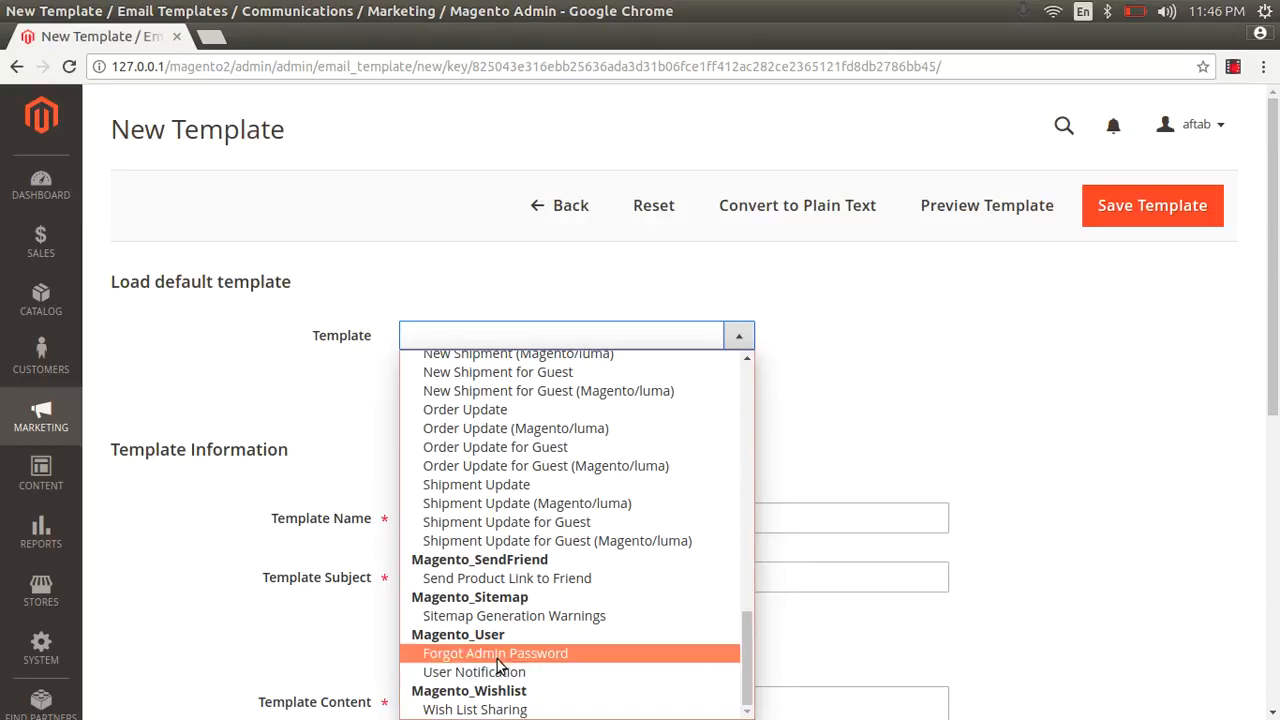
{"action": "left_click", "coordinate": [980, 366]}
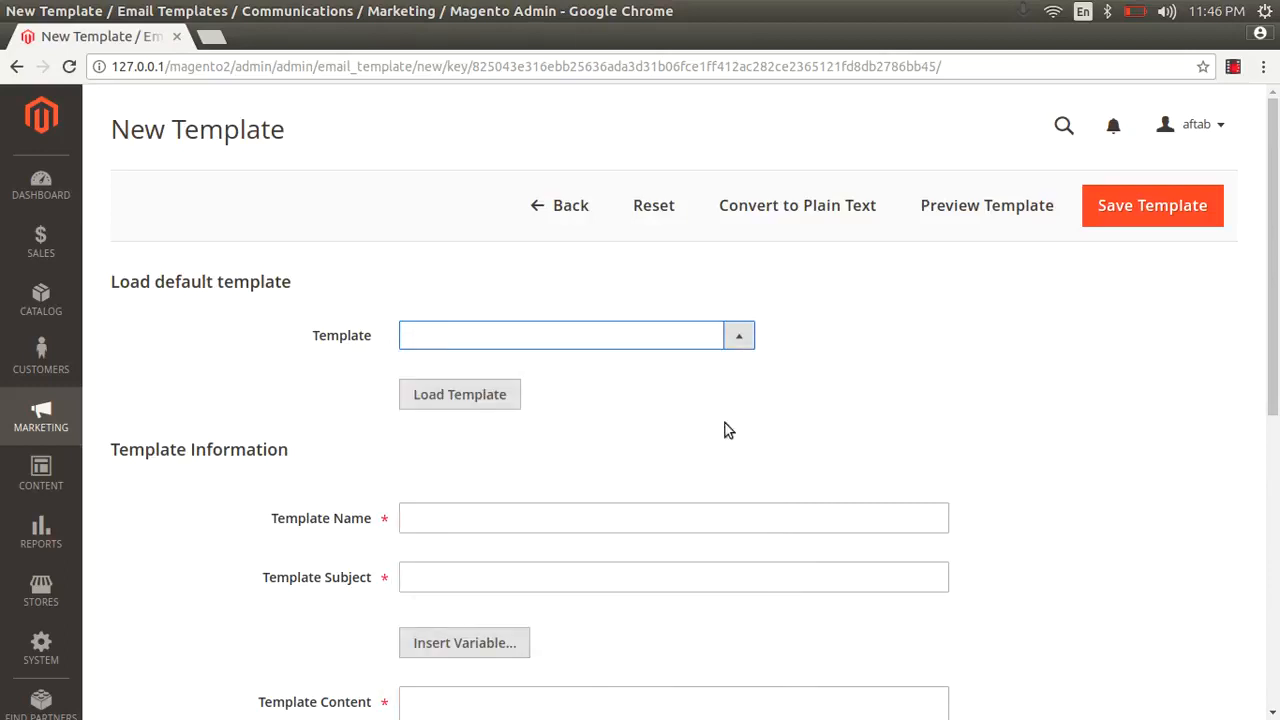
- Return to the list, start a new template and load the default Contact Form template
{"action": "left_click", "coordinate": [560, 207]}
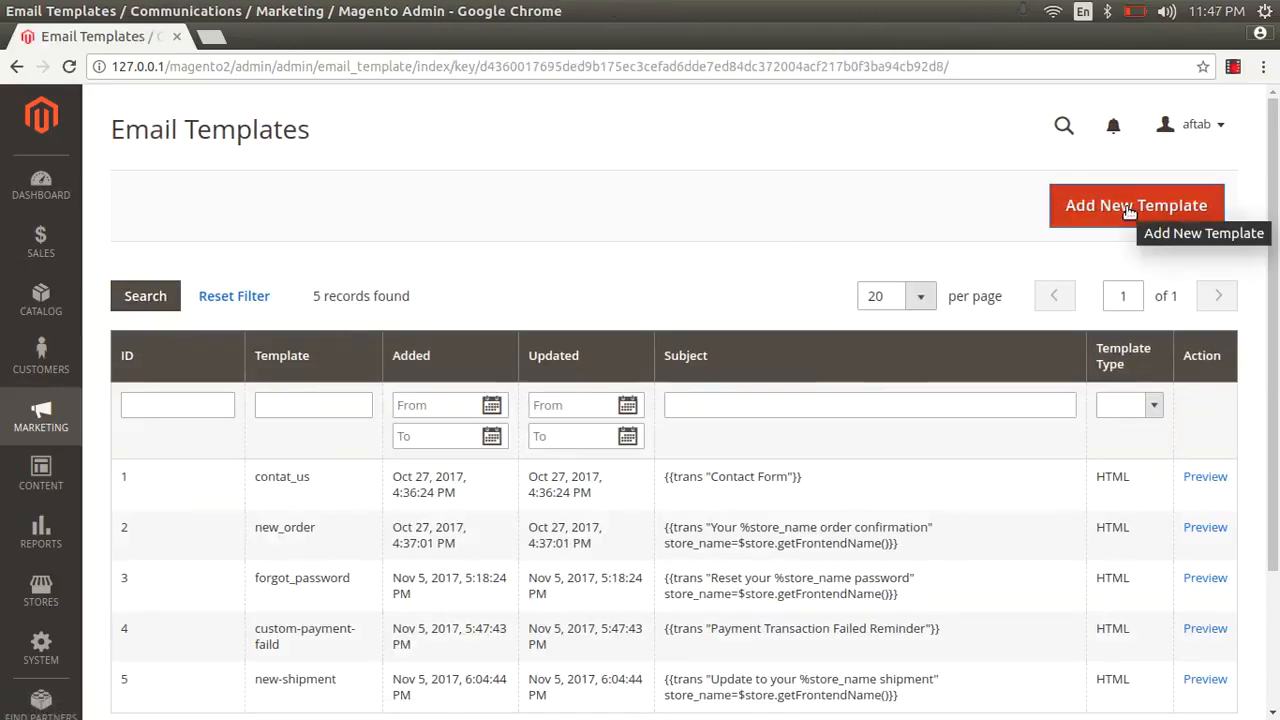
{"action": "left_click", "coordinate": [1128, 206]}
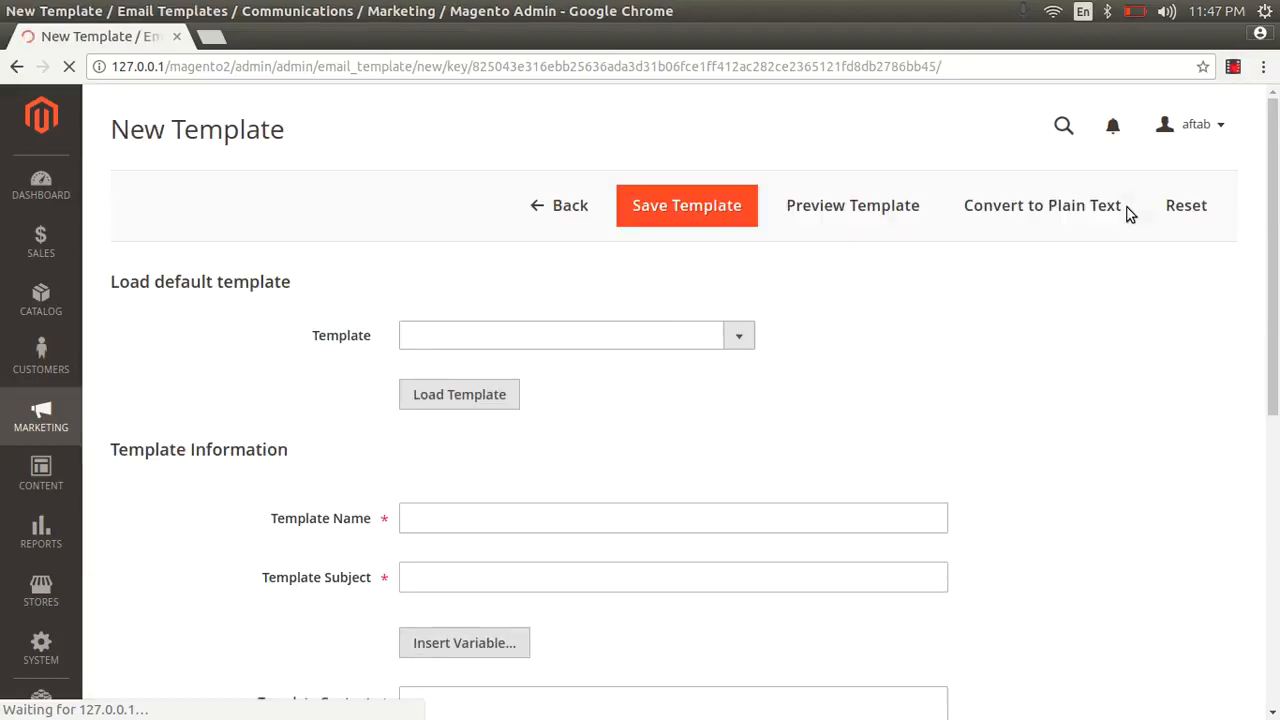
{"action": "left_click", "coordinate": [560, 344]}
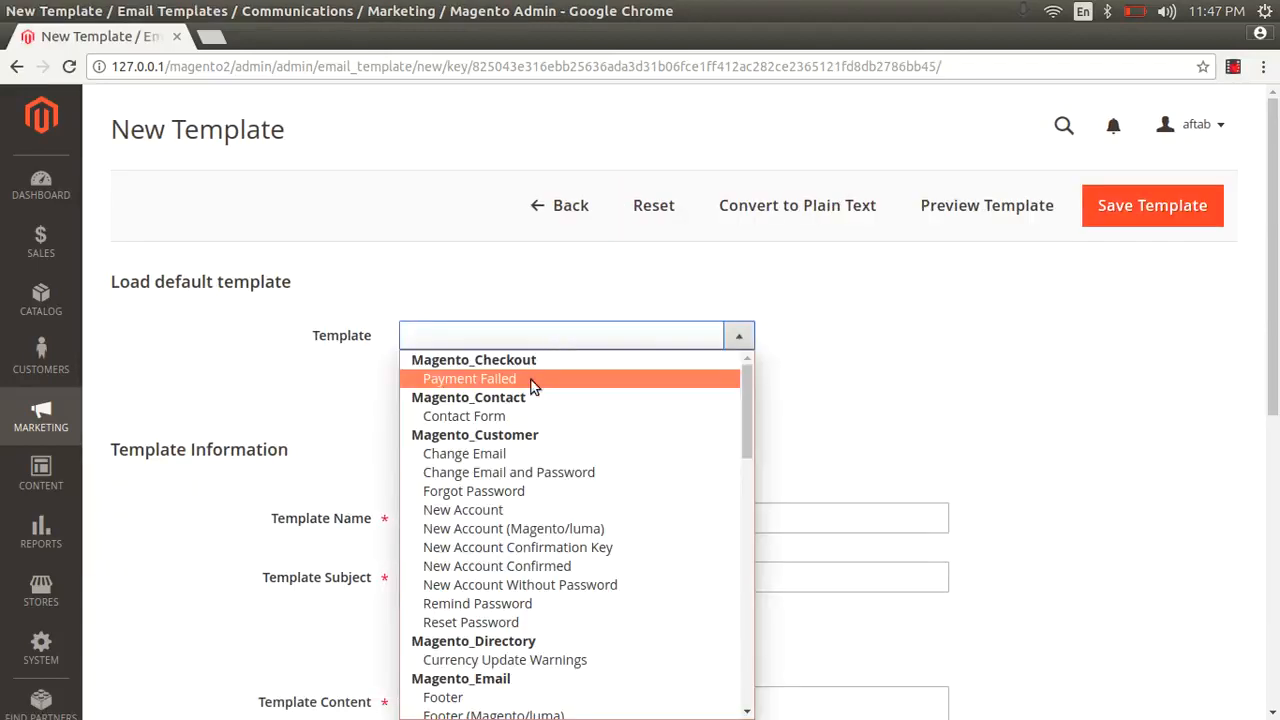
{"action": "left_click", "coordinate": [496, 418]}
{"action": "left_click", "coordinate": [484, 404]}
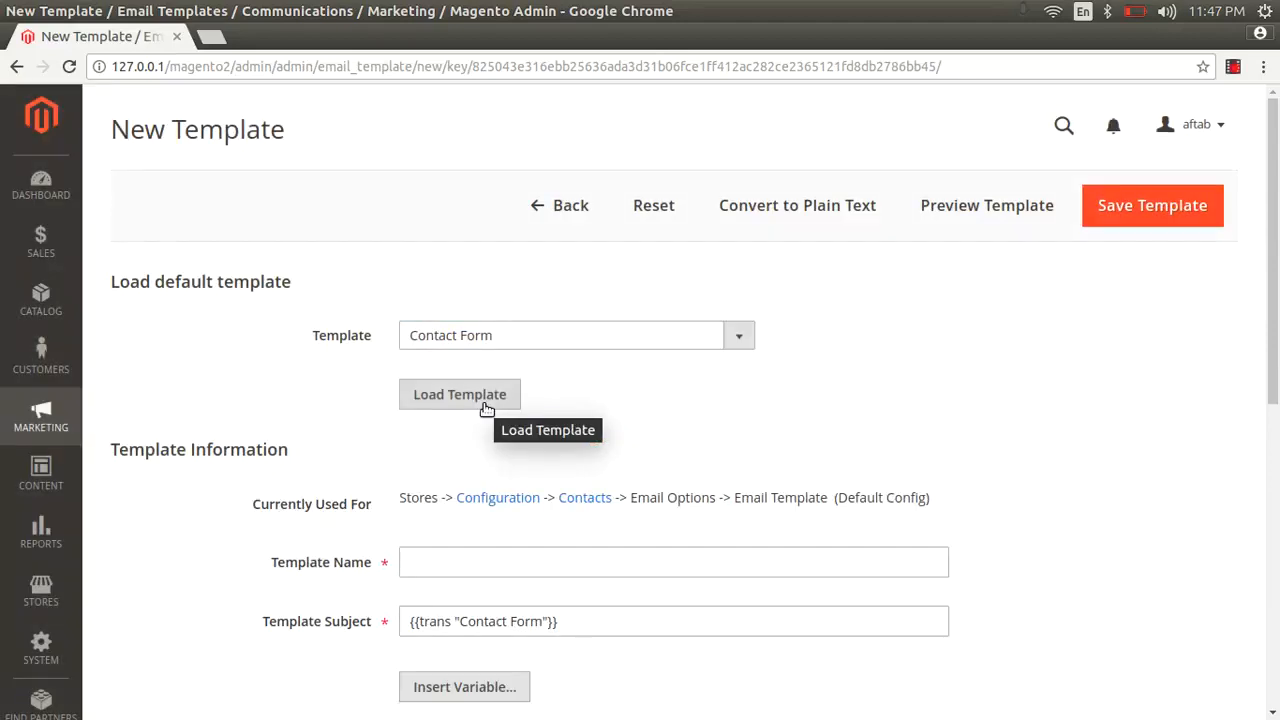
- Name the template 'contactus' and save it
{"action": "left_click", "coordinate": [445, 566]}
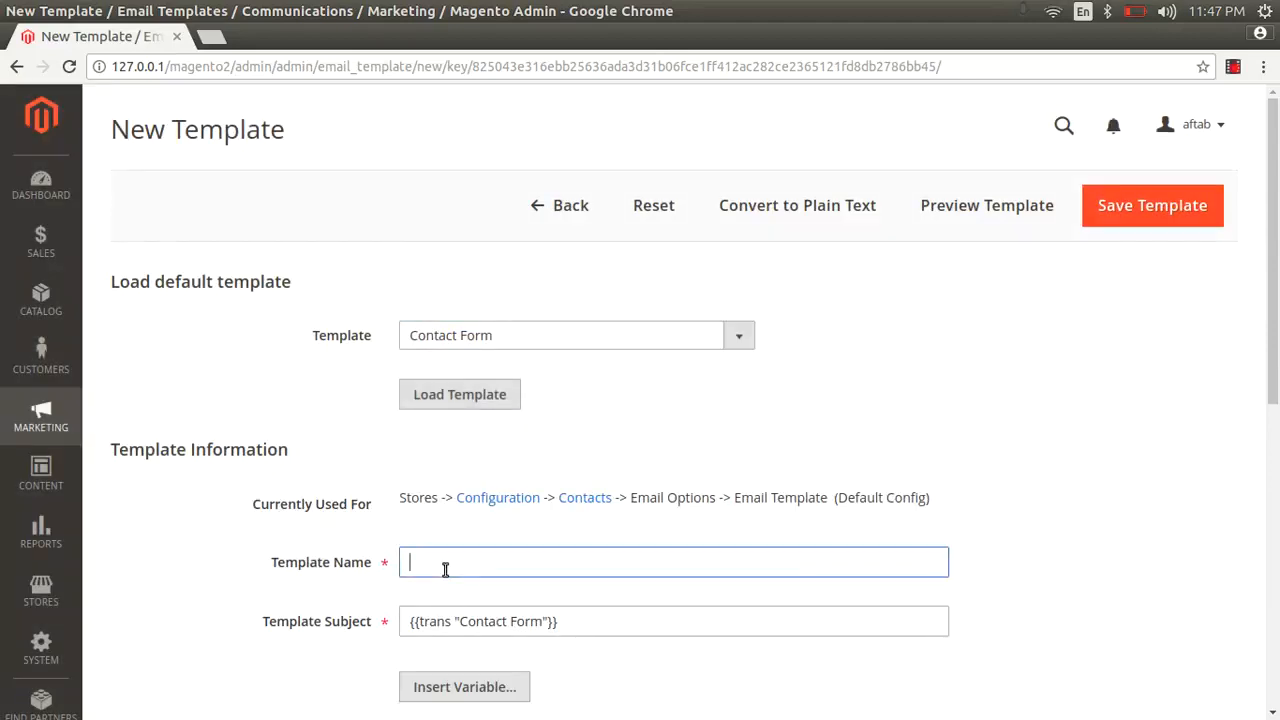
{"action": "type", "text": "contactus"}
{"action": "scroll", "coordinate": [720, 443], "scroll_direction": "down", "scroll_amount": 3}
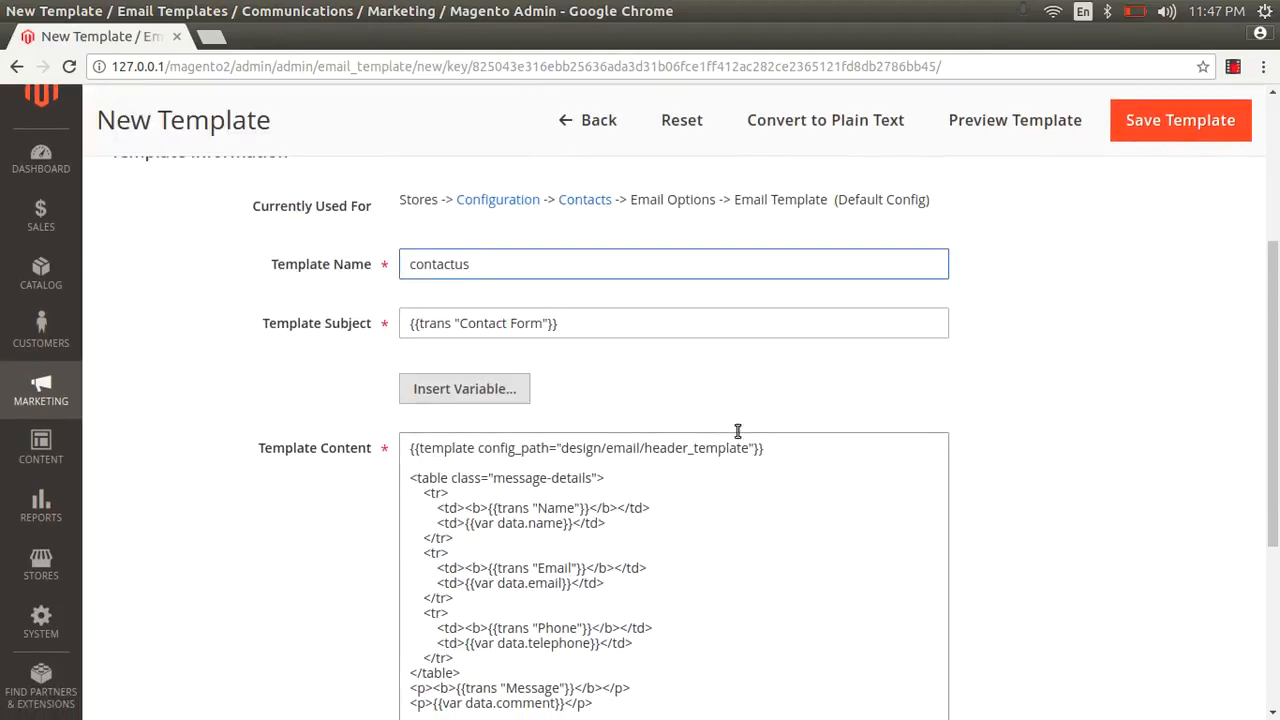
{"action": "scroll", "coordinate": [1063, 308], "scroll_direction": "up", "scroll_amount": 2}
{"action": "scroll", "coordinate": [1063, 308], "scroll_direction": "up", "scroll_amount": 1}
{"action": "left_click", "coordinate": [1190, 153]}
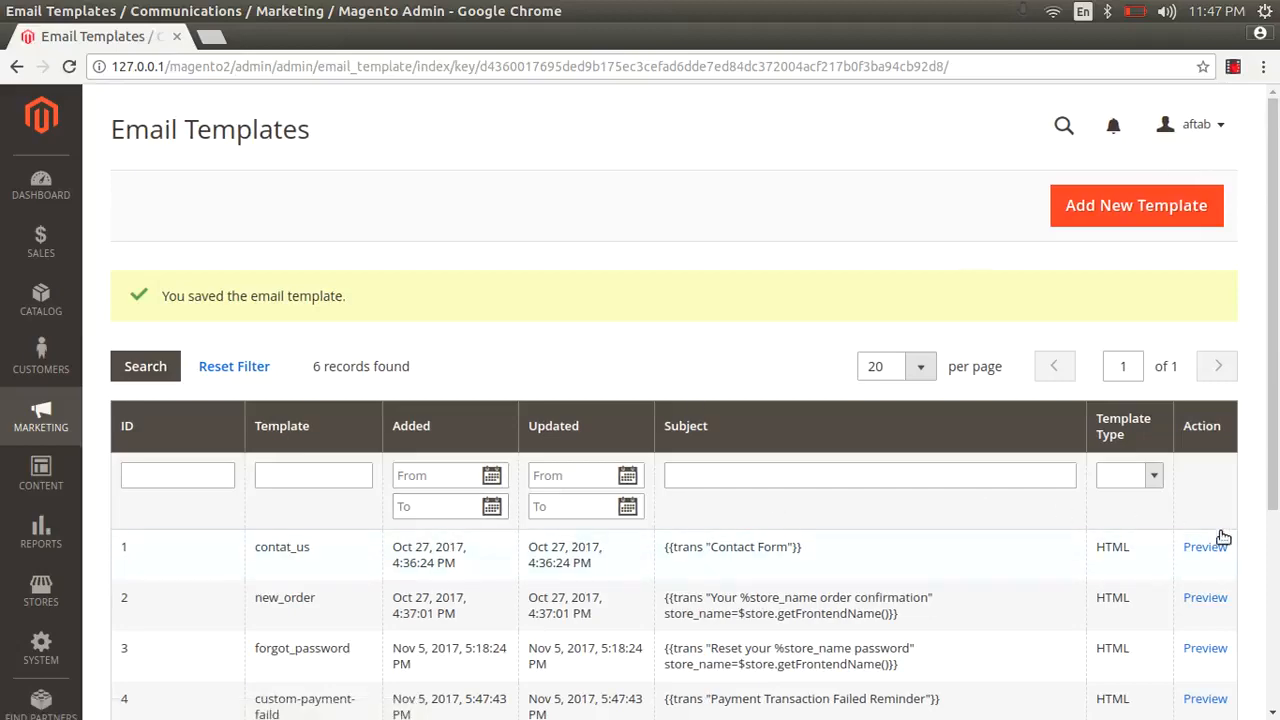
- Preview the contat_us email, highlighting the Name, Email, Phone and Message labels, then close it
{"action": "left_click", "coordinate": [1205, 547]}
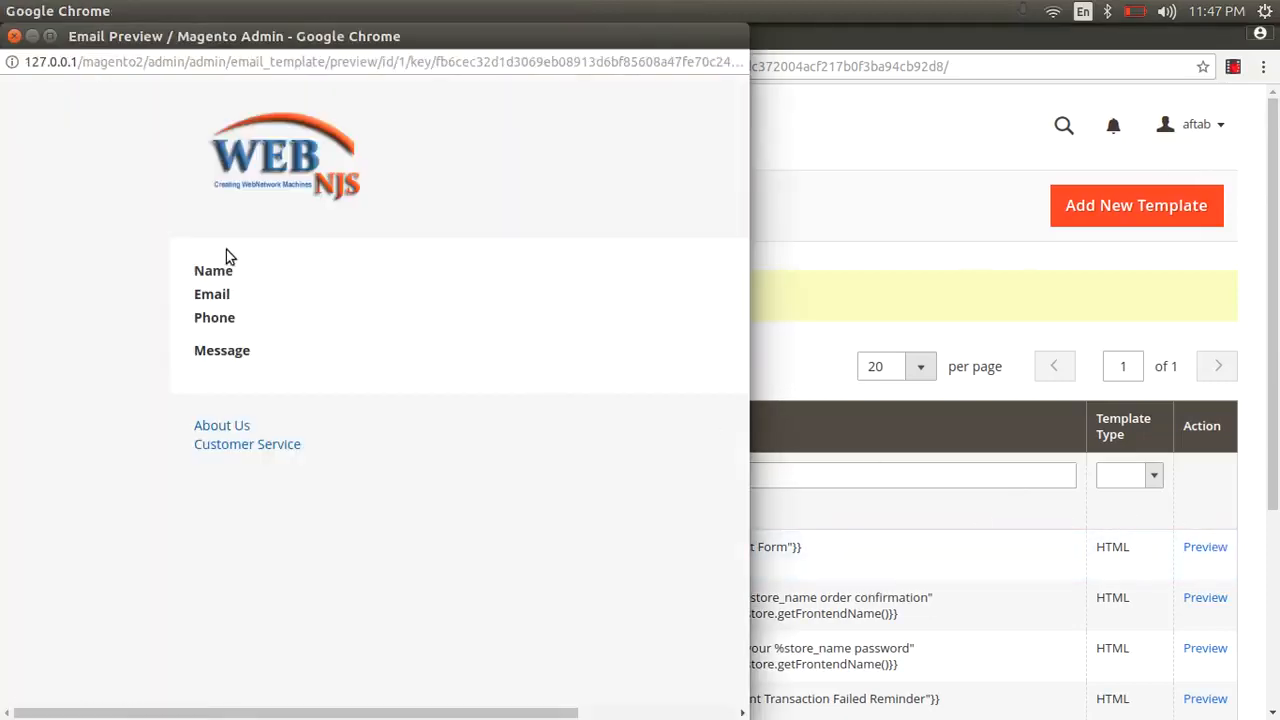
{"action": "left_click_drag", "start_coordinate": [196, 271], "coordinate": [231, 300]}
{"action": "double_click", "coordinate": [215, 317]}
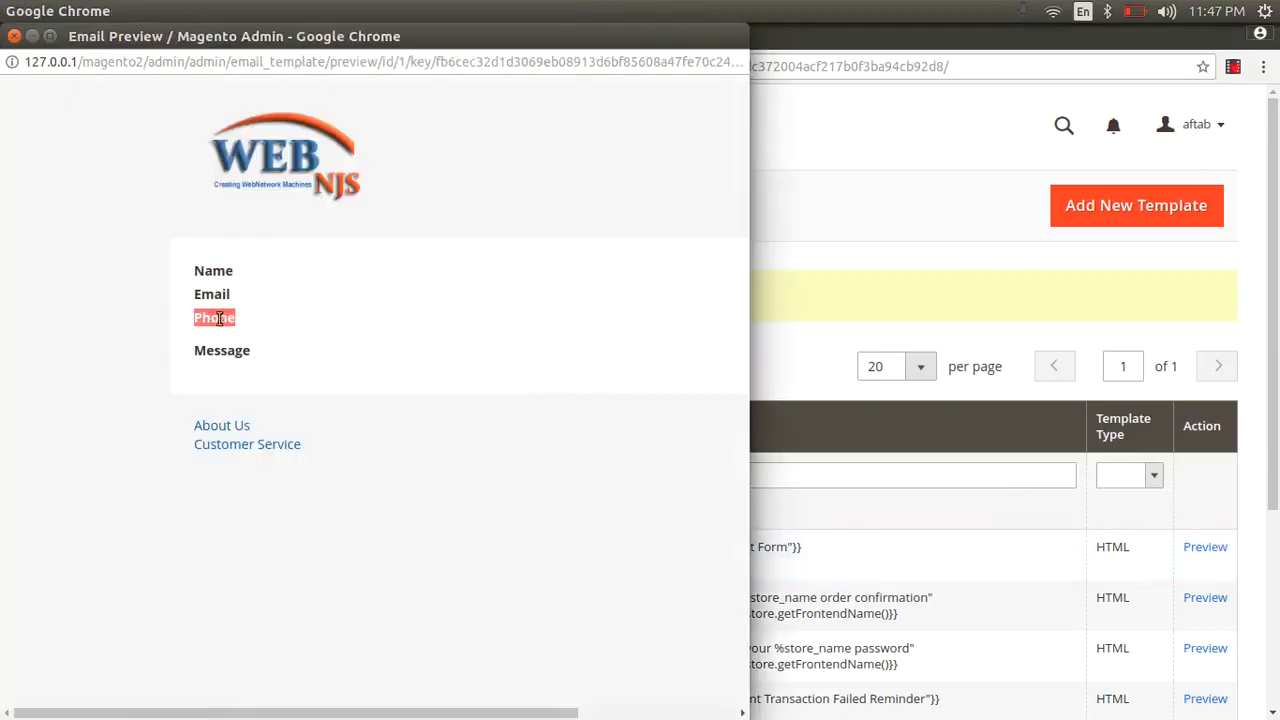
{"action": "left_click", "coordinate": [231, 355]}
{"action": "double_click", "coordinate": [231, 353]}
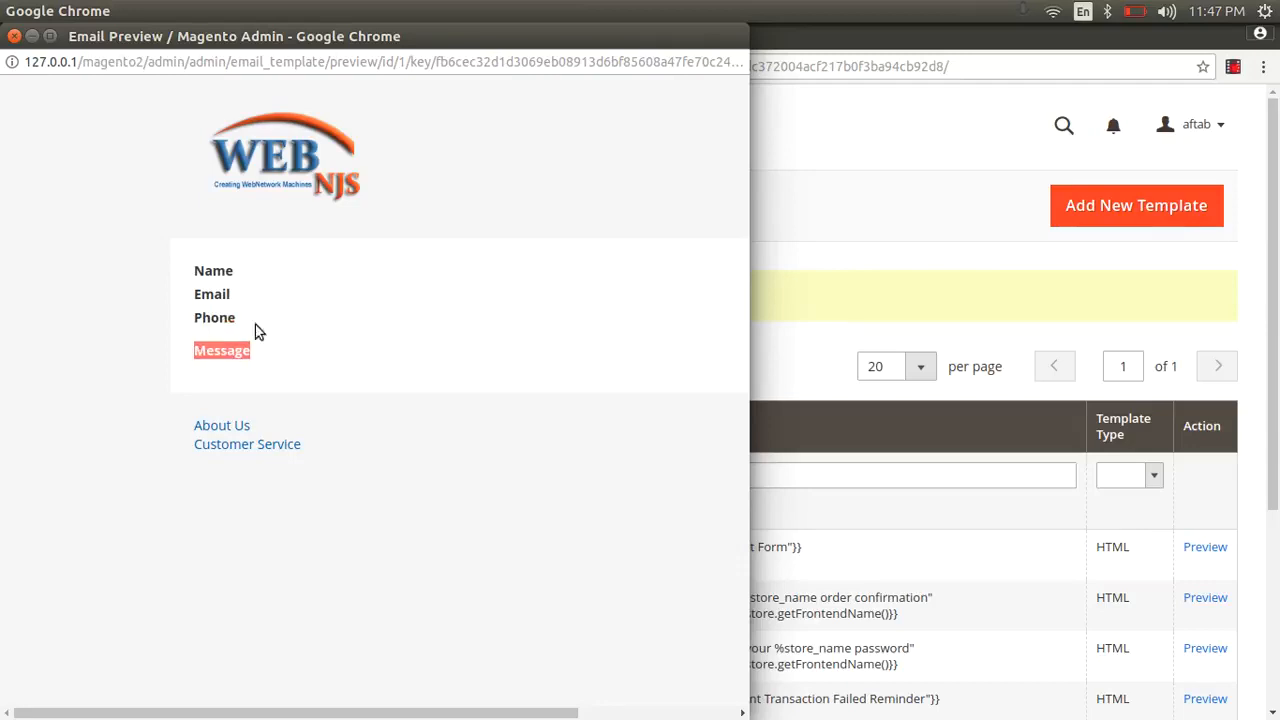
{"action": "left_click", "coordinate": [14, 36]}
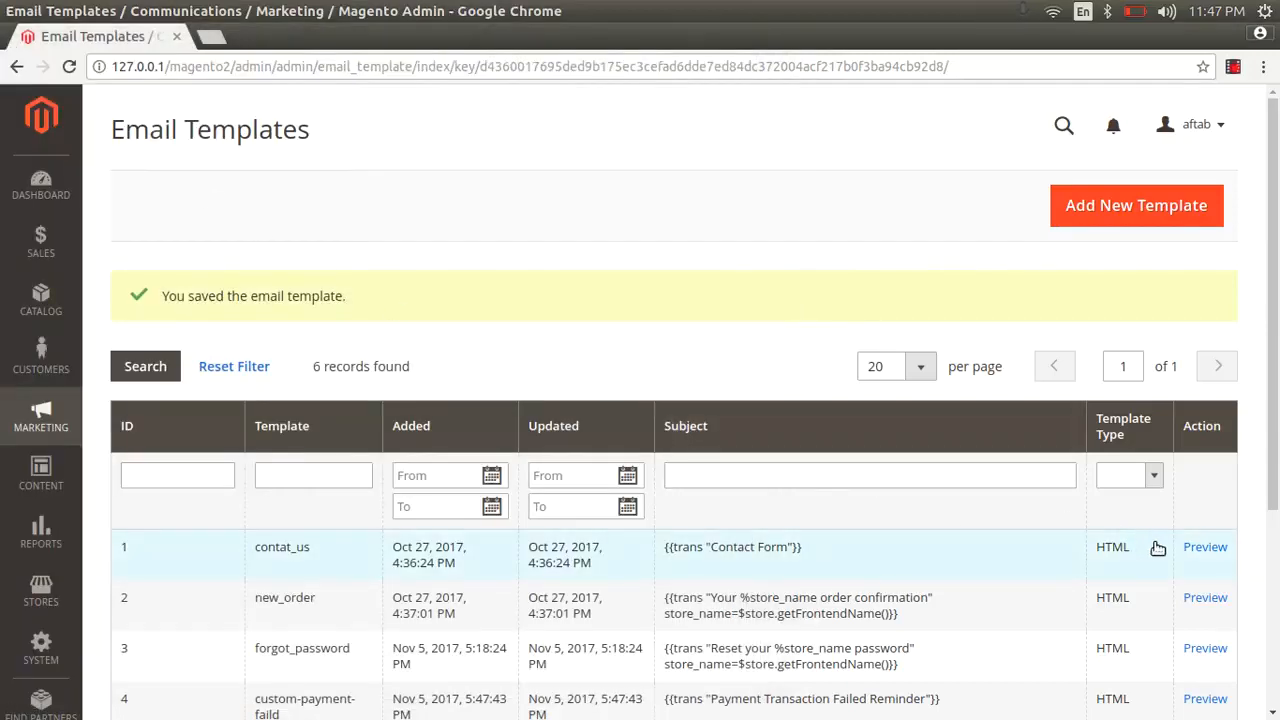
- In the contat_us content, insert an empty <p></p> line above the footer_template line
{"action": "left_click", "coordinate": [715, 545]}
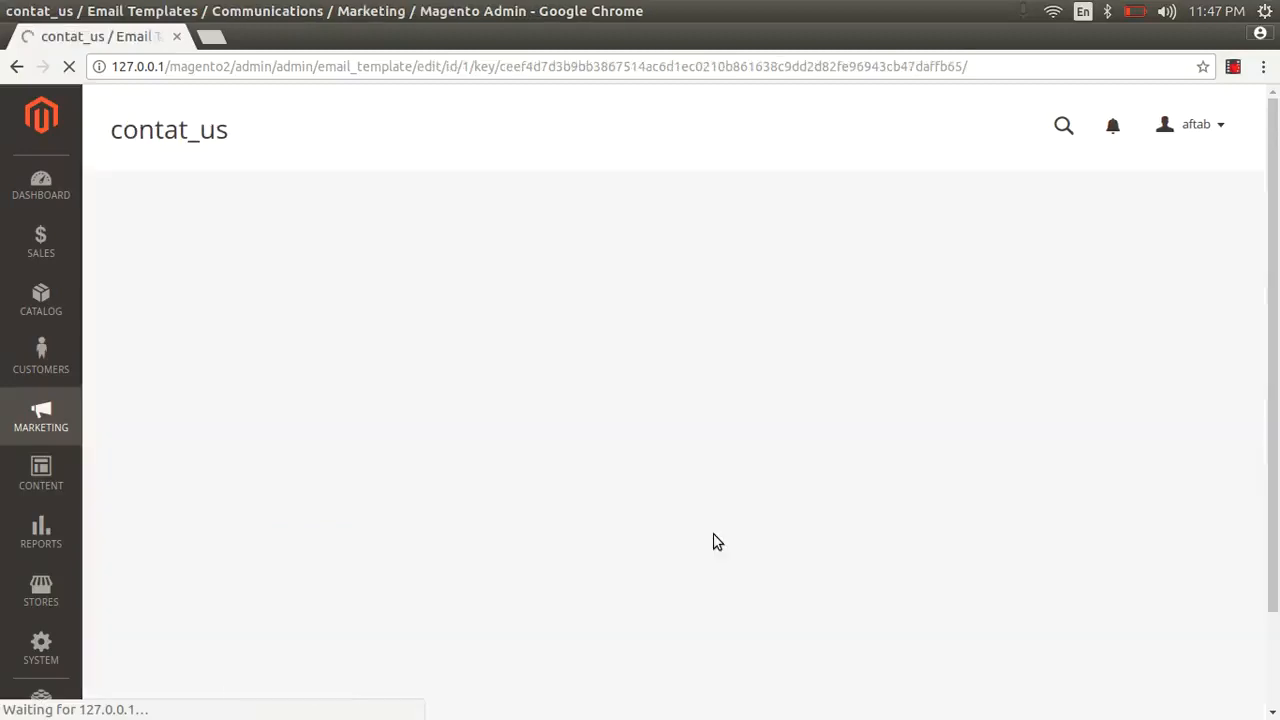
{"action": "scroll", "coordinate": [731, 425], "scroll_direction": "down", "scroll_amount": 5}
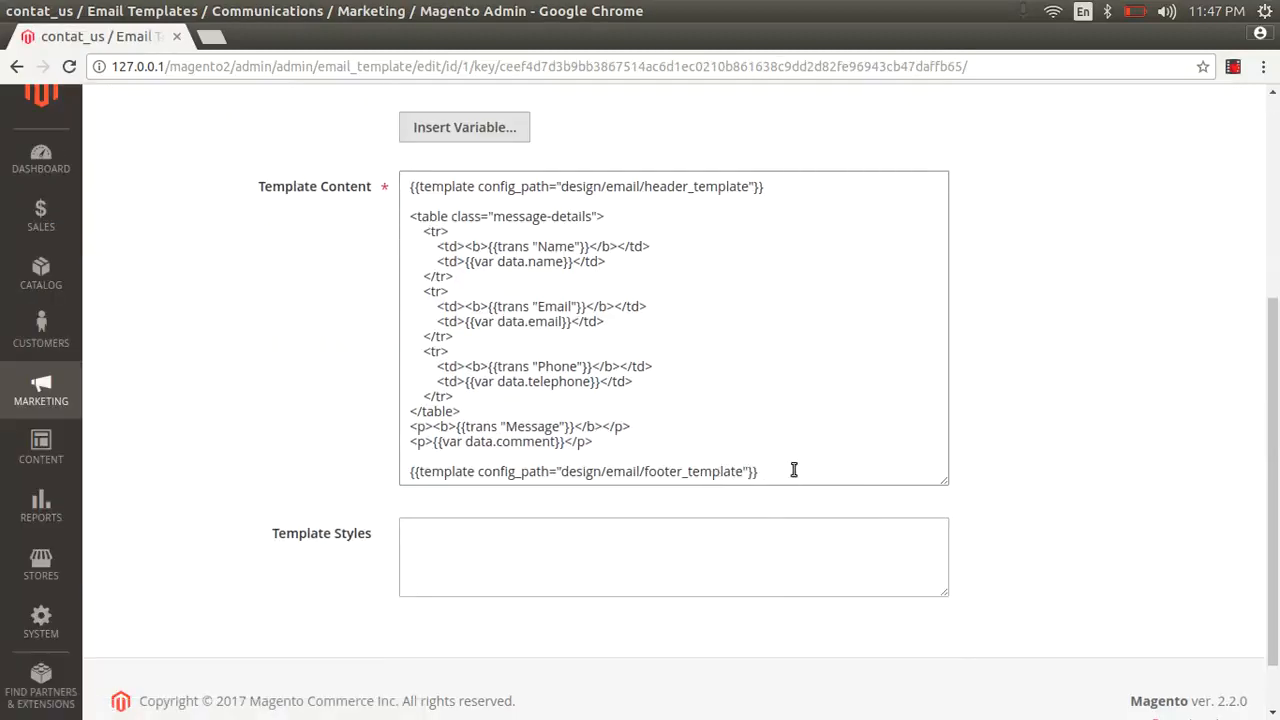
{"action": "left_click", "coordinate": [795, 468]}
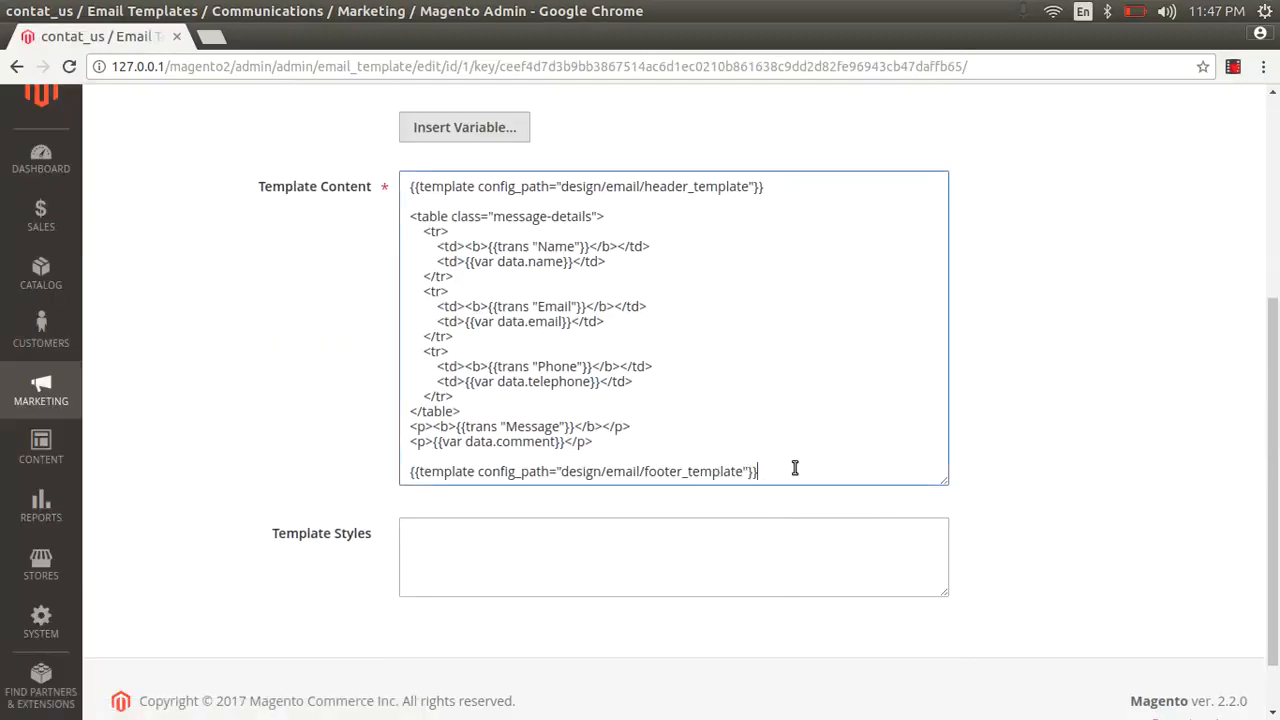
{"action": "left_click", "coordinate": [587, 456]}
{"action": "type", "text": "<<"}
{"action": "key", "text": "BackSpace"}
{"action": "type", "text": ">"}
{"action": "type", "text": "p"}
{"action": "type", "text": "</p"}
{"action": "type", "text": ">"}
- Fill the paragraph with 'Thank You so much for contact us. we will touch with you very soon'
{"action": "key", "text": "Left"}
{"action": "key", "text": "Left"}
{"action": "key", "text": "Left"}
{"action": "type", "text": "Thak"}
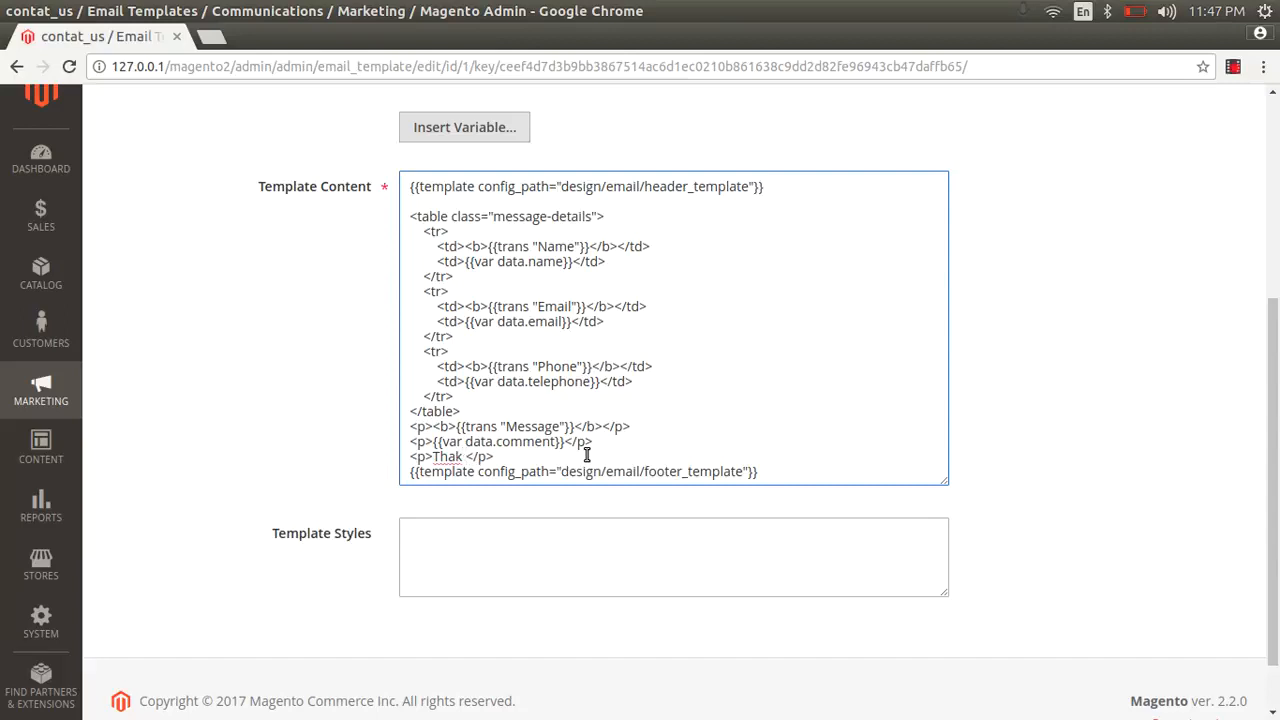
{"action": "key", "text": "BackSpace"}
{"action": "key", "text": "BackSpace"}
{"action": "type", "text": "nk You so much"}
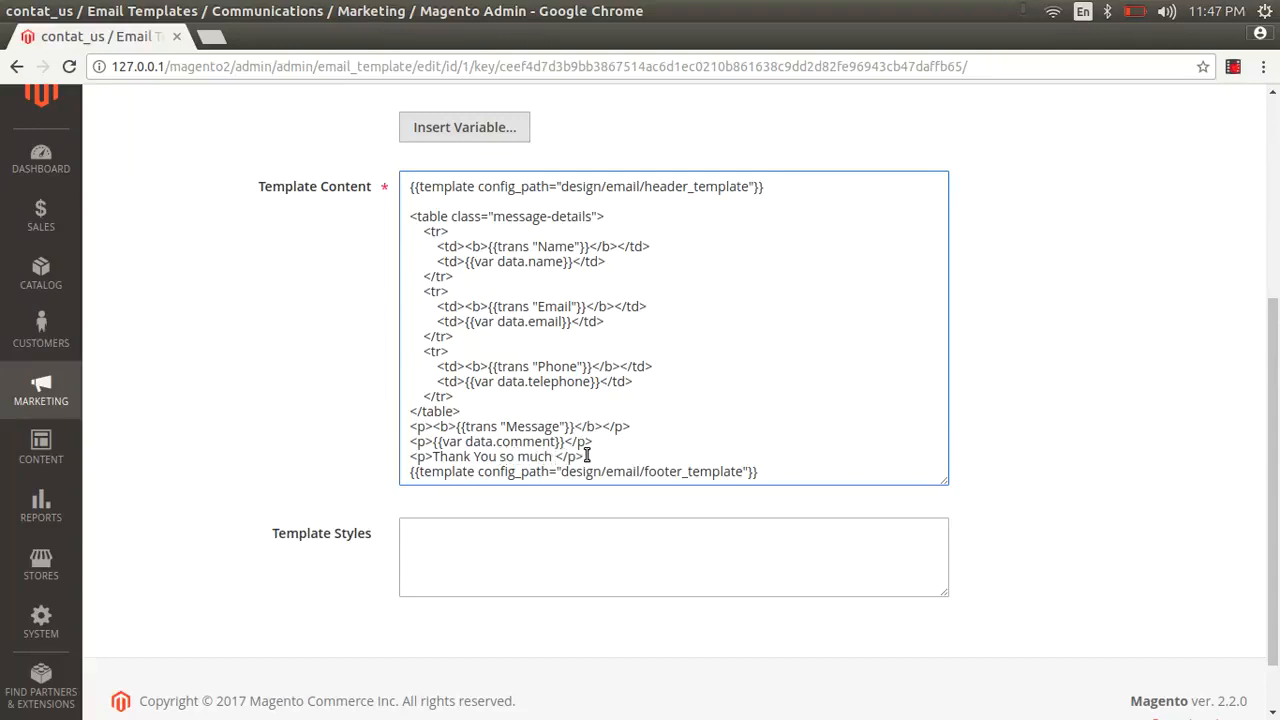
{"action": "type", "text": " for can"}
{"action": "type", "text": "tac"}
{"action": "type", "text": "ting"}
{"action": "key", "text": "BackSpace"}
{"action": "key", "text": "BackSpace"}
{"action": "key", "text": "BackSpace"}
{"action": "key", "text": "BackSpace"}
{"action": "key", "text": "BackSpace"}
{"action": "key", "text": "BackSpace"}
{"action": "type", "text": "ct us"}
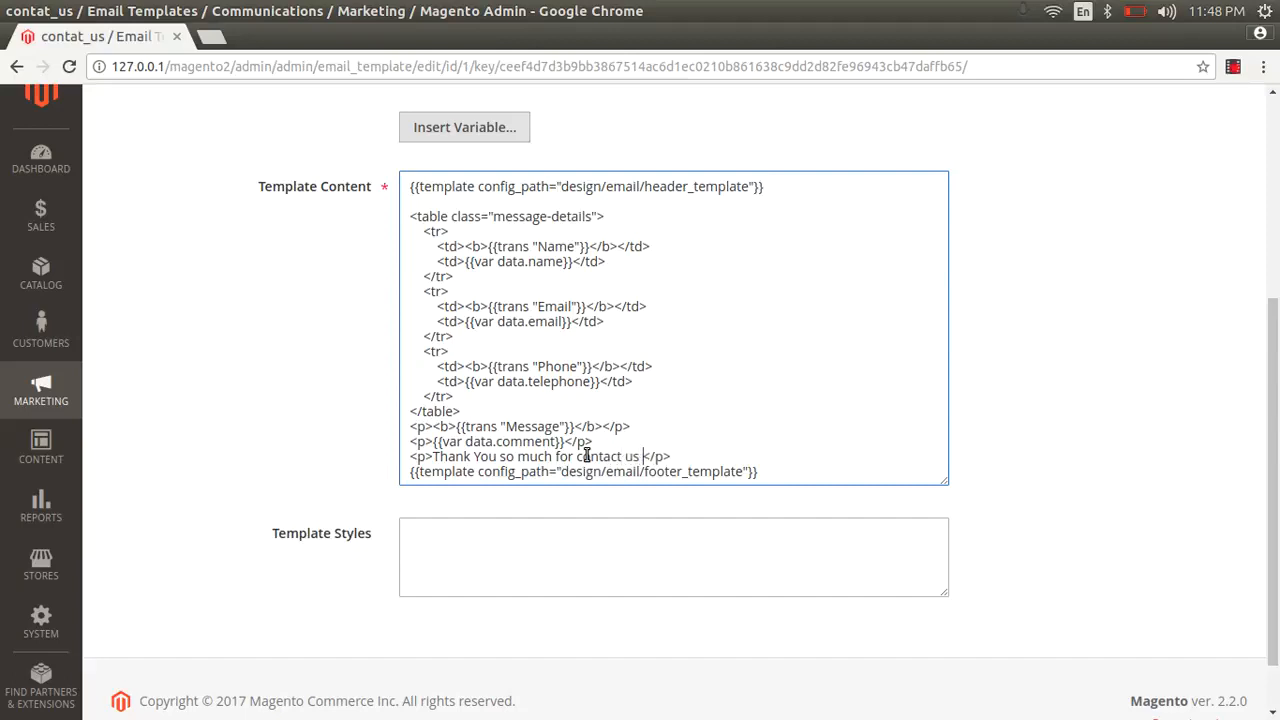
{"action": "key", "text": "BackSpace"}
{"action": "type", "text": ". we will touch "}
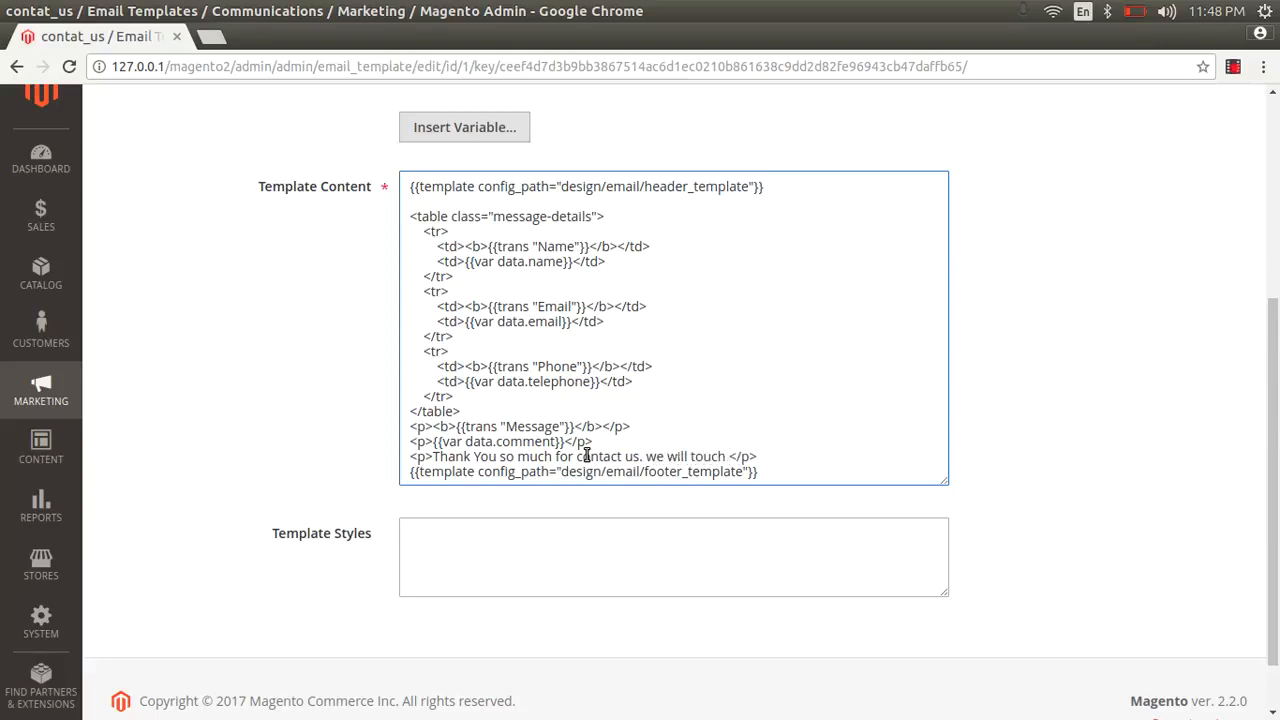
{"action": "type", "text": "with you vwe"}
{"action": "key", "text": "BackSpace"}
{"action": "key", "text": "BackSpace"}
{"action": "key", "text": "BackSpace"}
{"action": "type", "text": "very soon"}
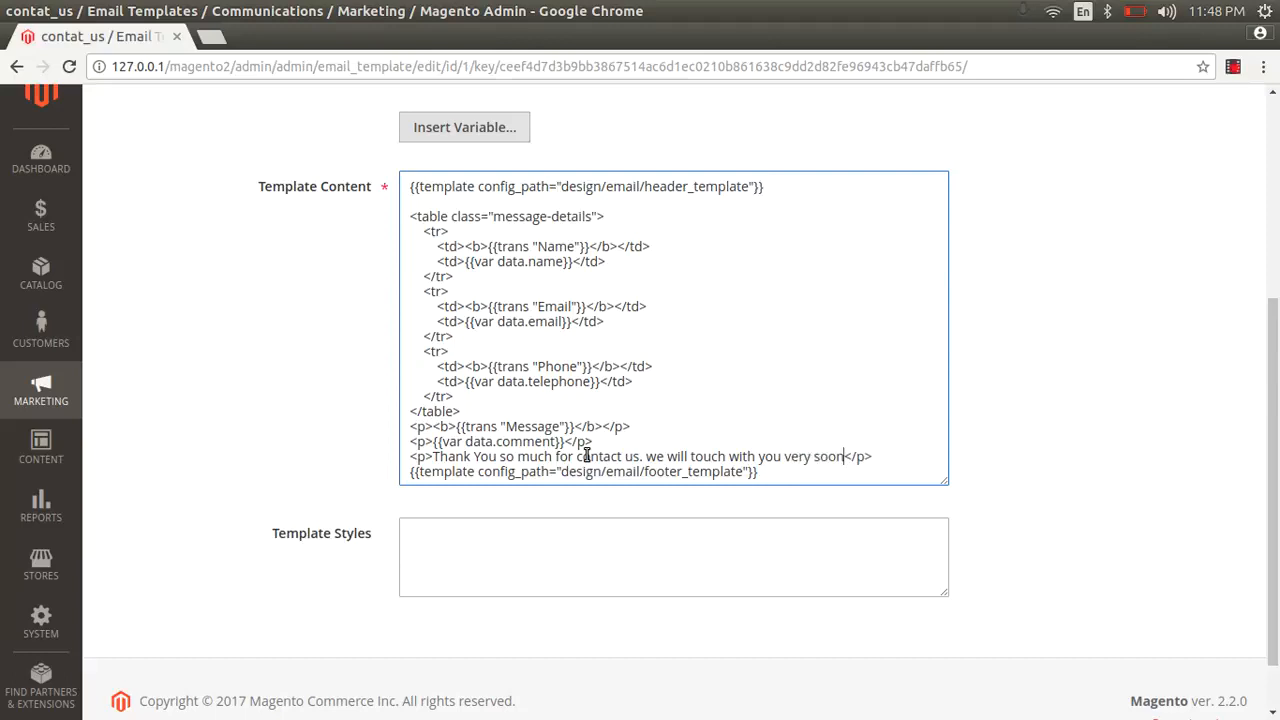
{"action": "scroll", "coordinate": [754, 486], "scroll_direction": "up", "scroll_amount": 3}
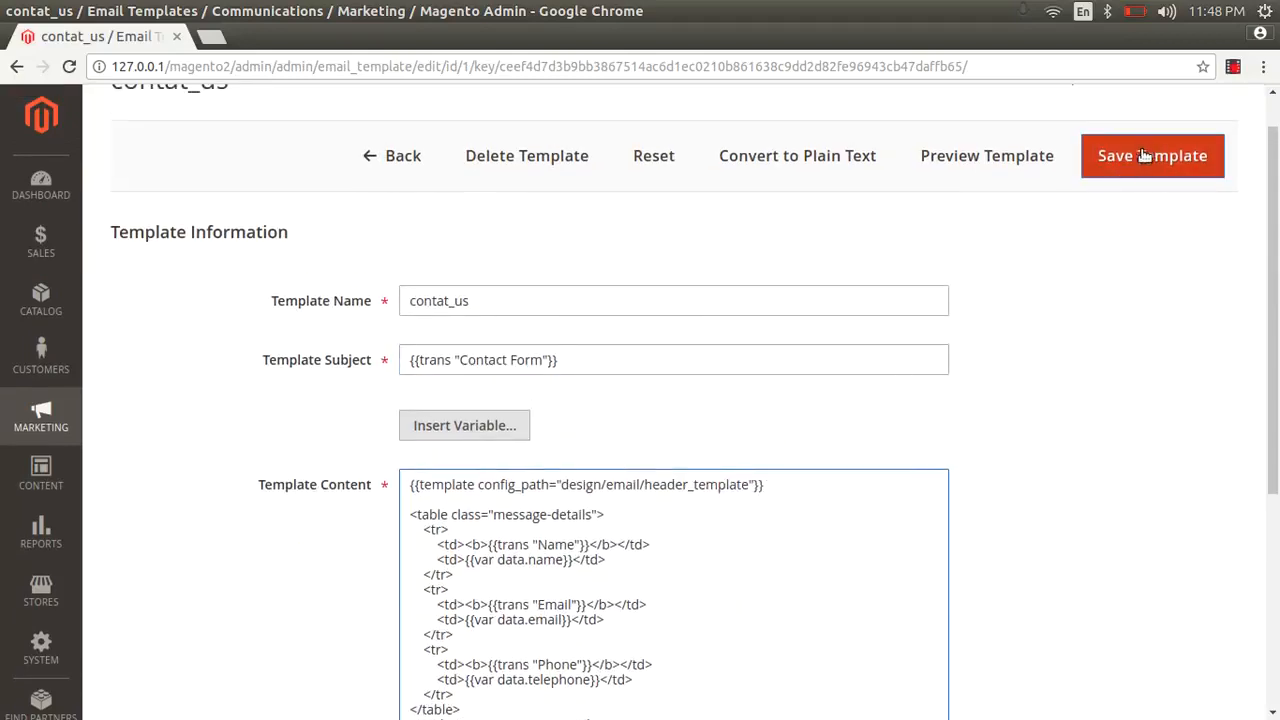
- Save contat_us and preview it to confirm the thank-you line appears under Message
{"action": "left_click", "coordinate": [1142, 157]}
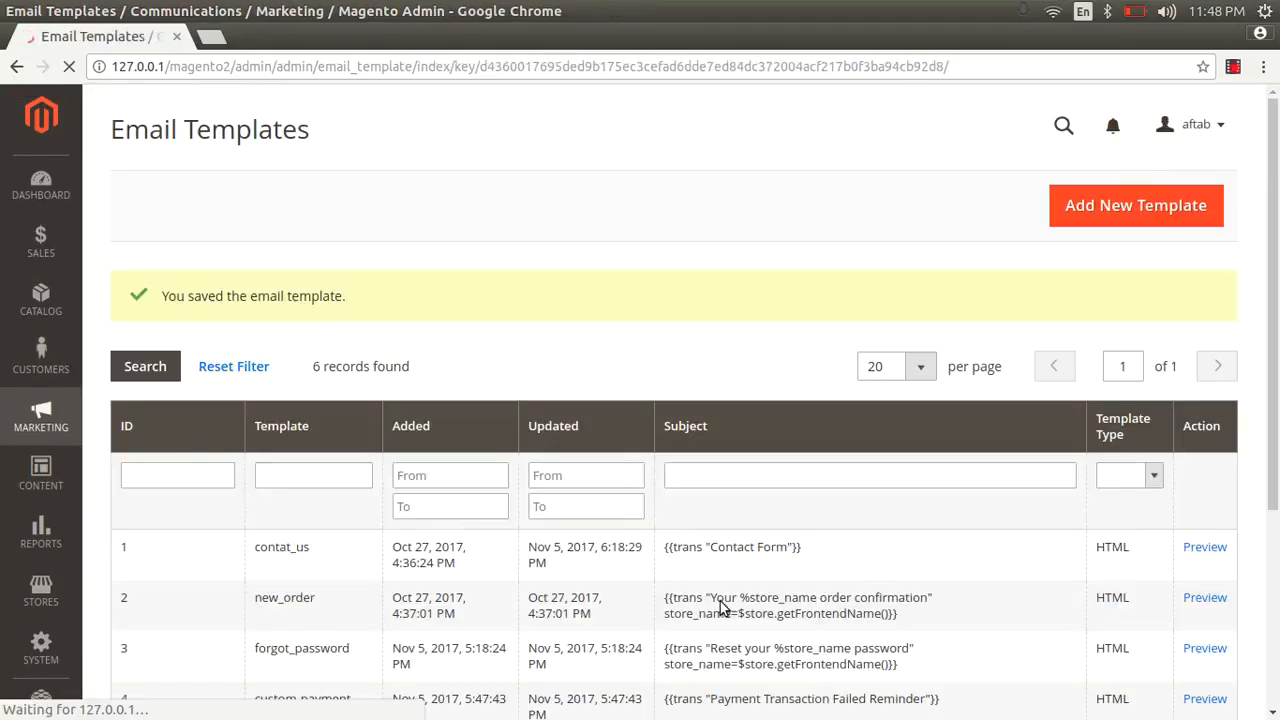
{"action": "left_click", "coordinate": [1203, 548]}
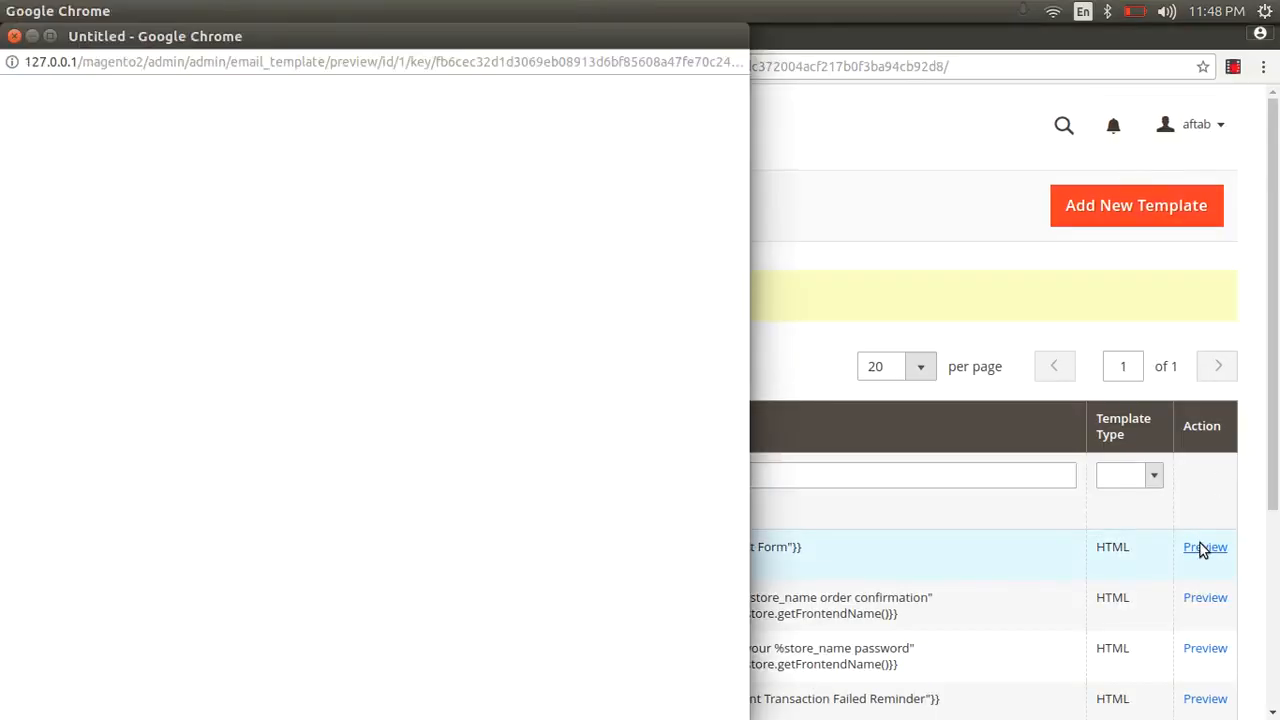
{"action": "left_click_drag", "start_coordinate": [196, 376], "coordinate": [597, 379]}
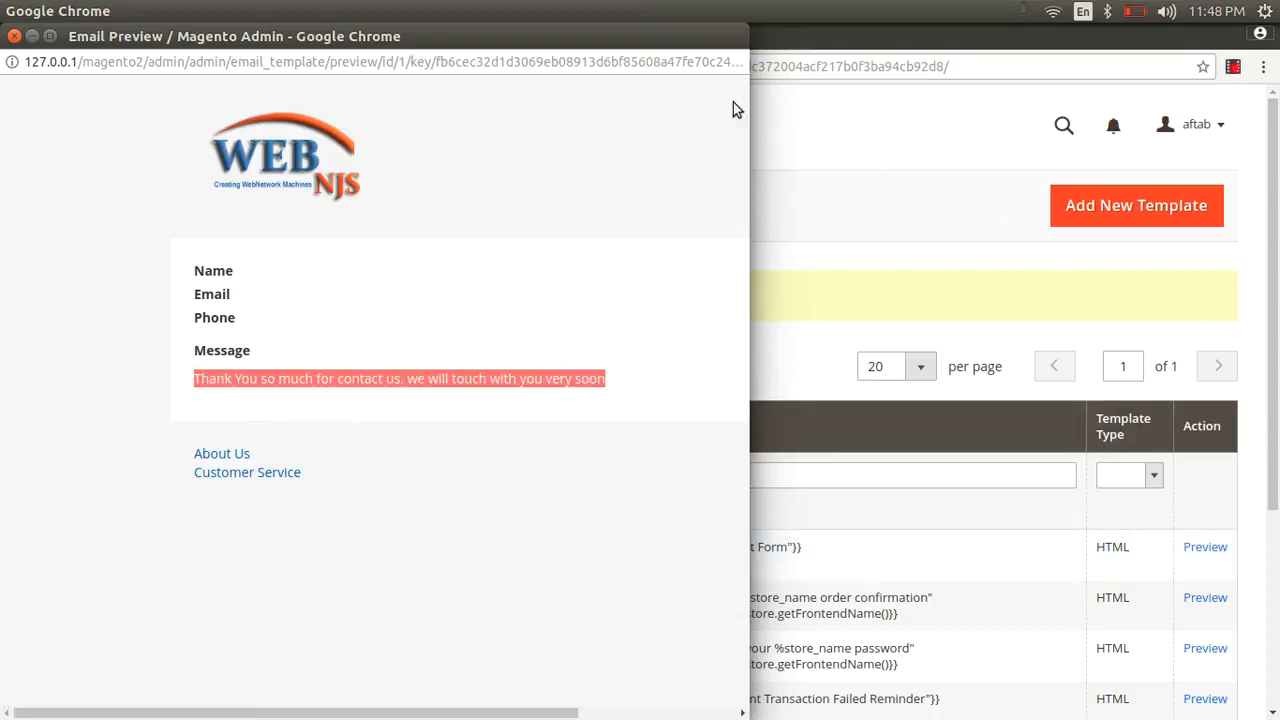
{"action": "left_click", "coordinate": [13, 36]}
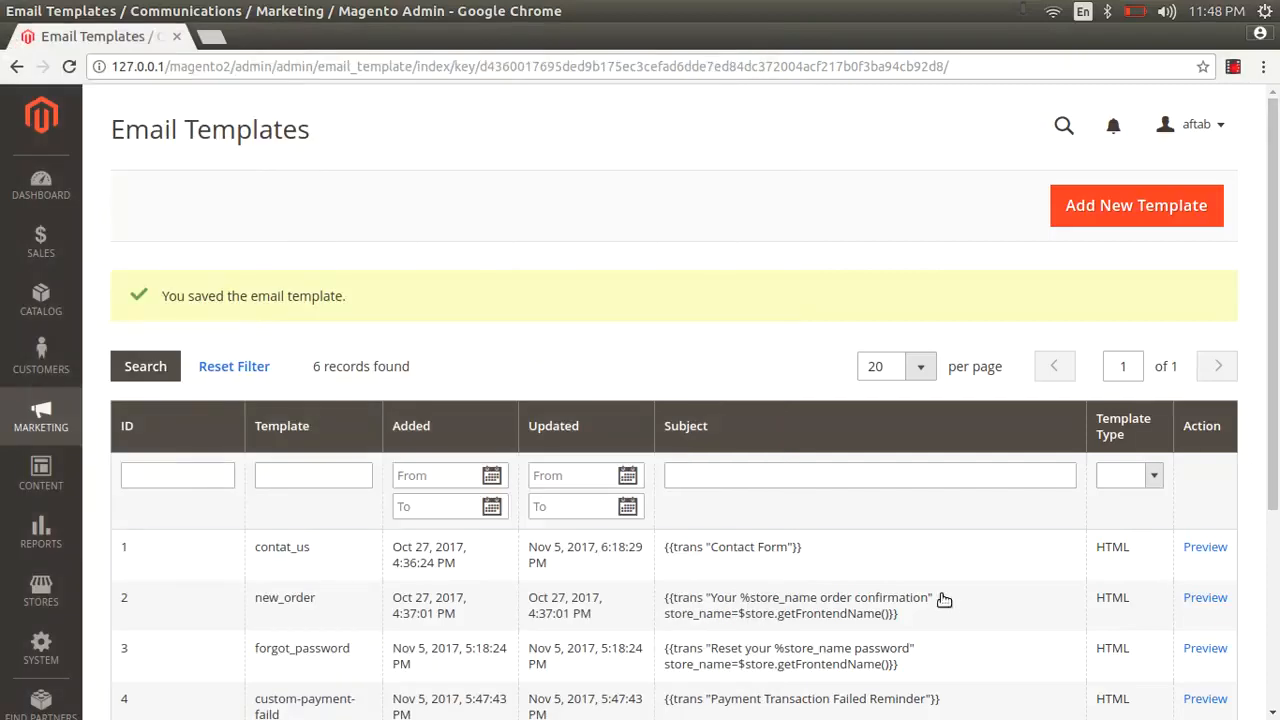
- Move the contat_us thank-you paragraph below the footer_template line and save the template
{"action": "left_click", "coordinate": [795, 553]}
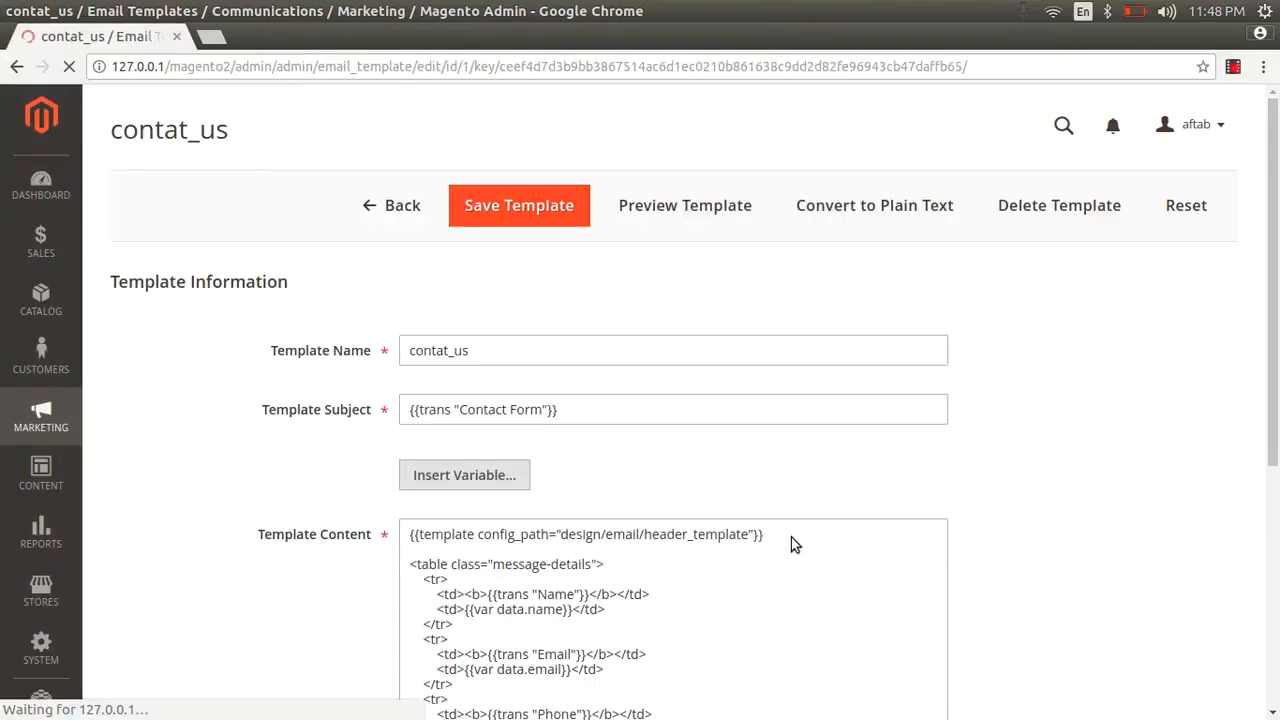
{"action": "scroll", "coordinate": [791, 537], "scroll_direction": "down", "scroll_amount": 3}
{"action": "left_click_drag", "start_coordinate": [874, 556], "coordinate": [407, 553]}
{"action": "key", "text": "ctrl+c"}
{"action": "key", "text": "BackSpace"}
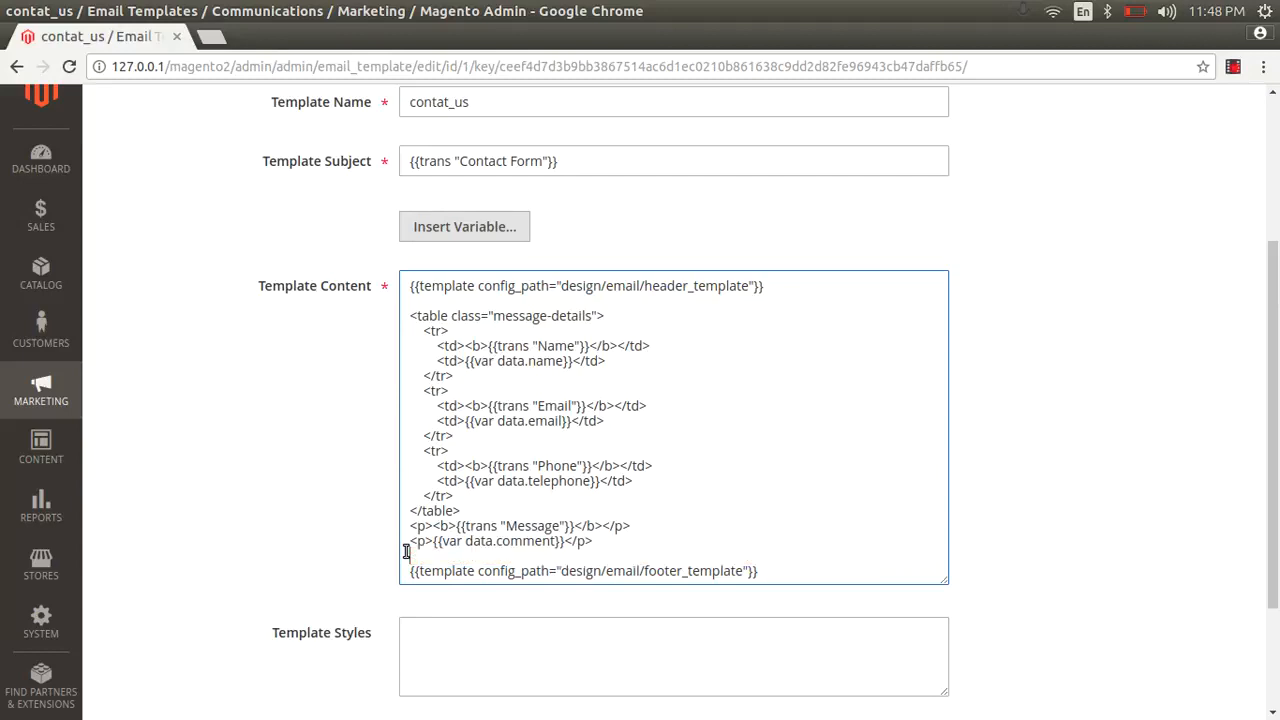
{"action": "key", "text": "BackSpace"}
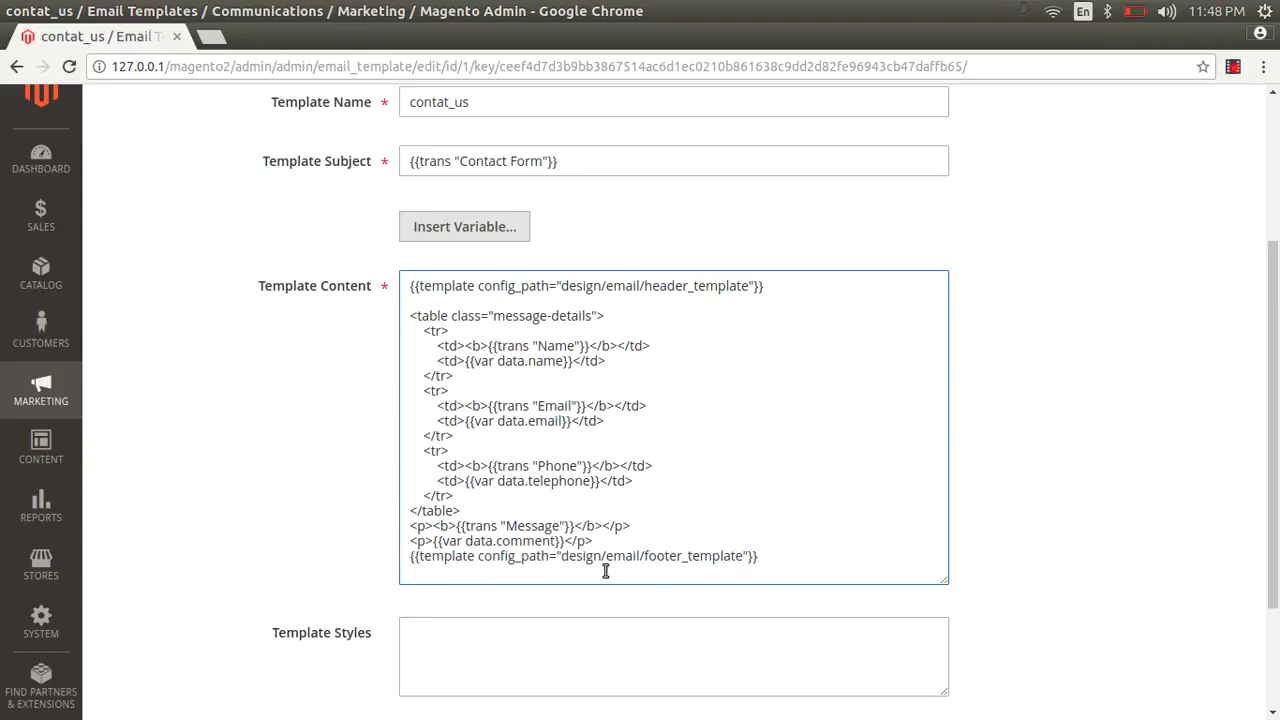
{"action": "left_click", "coordinate": [757, 556]}
{"action": "key", "text": "ctrl+v"}
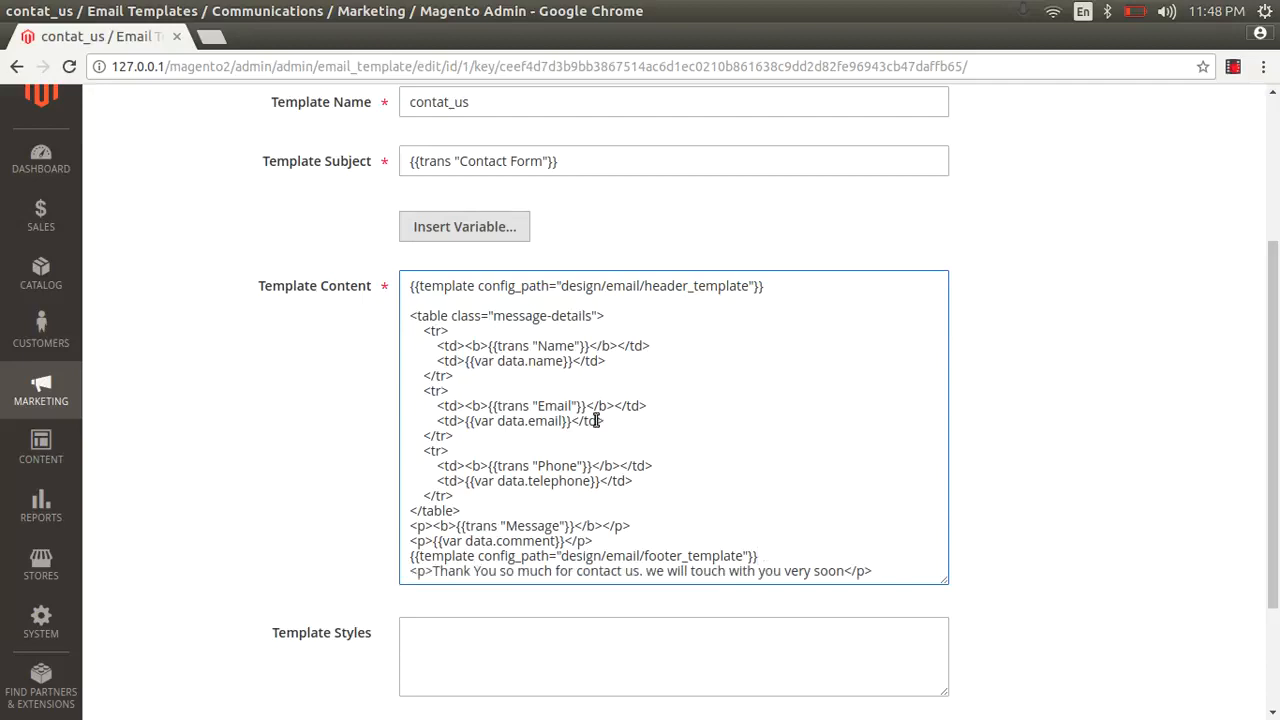
{"action": "scroll", "coordinate": [1041, 214], "scroll_direction": "up", "scroll_amount": 3}
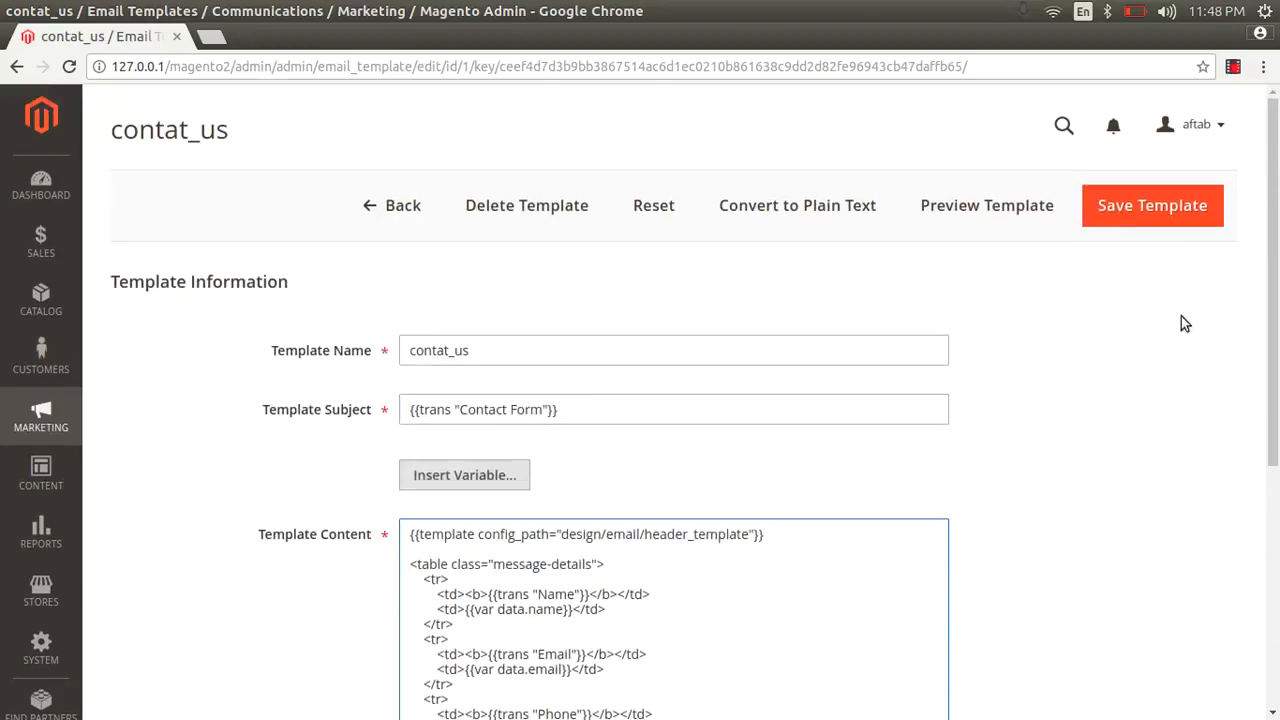
{"action": "left_click", "coordinate": [1163, 216]}
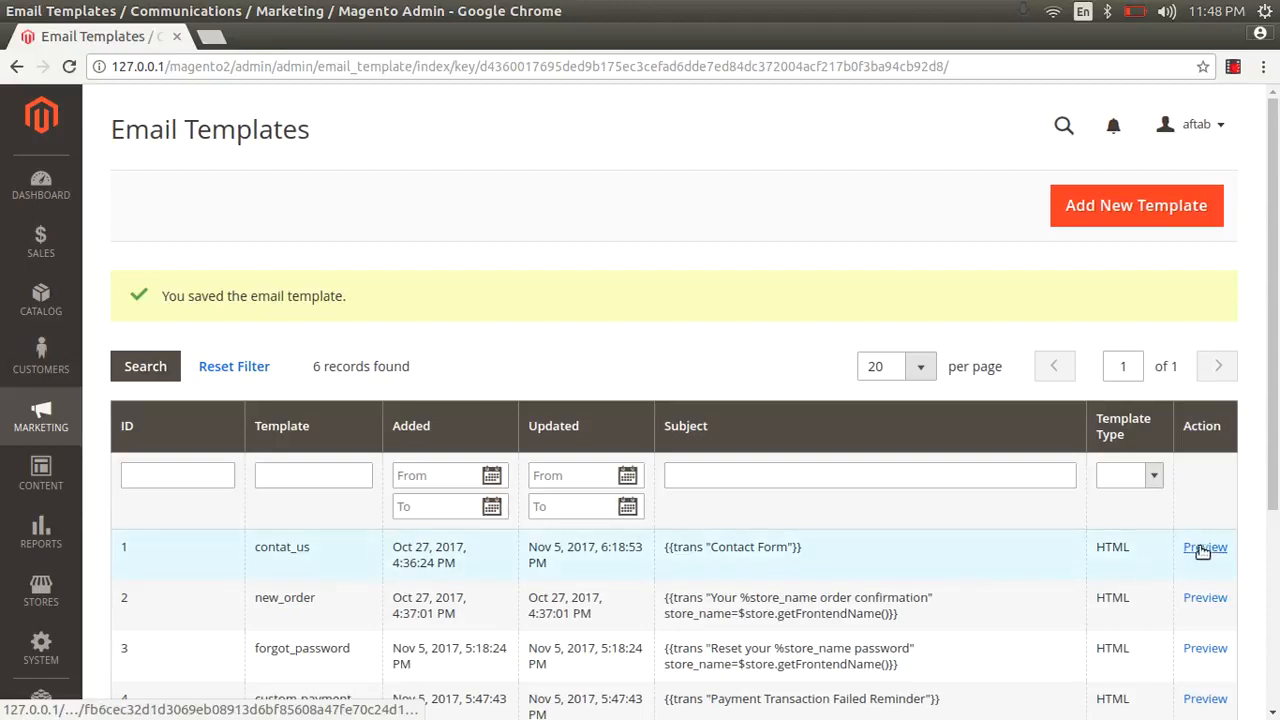
{"action": "left_click", "coordinate": [1203, 563]}
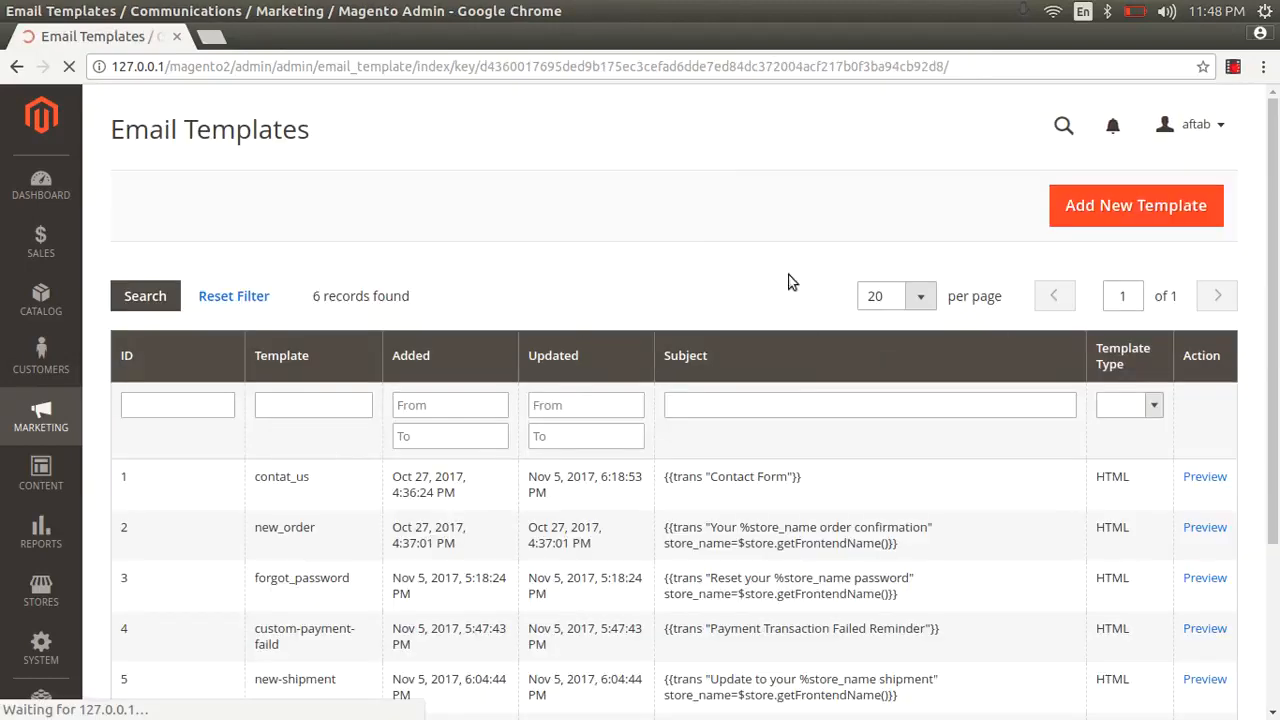
{"action": "left_click", "coordinate": [1205, 477]}
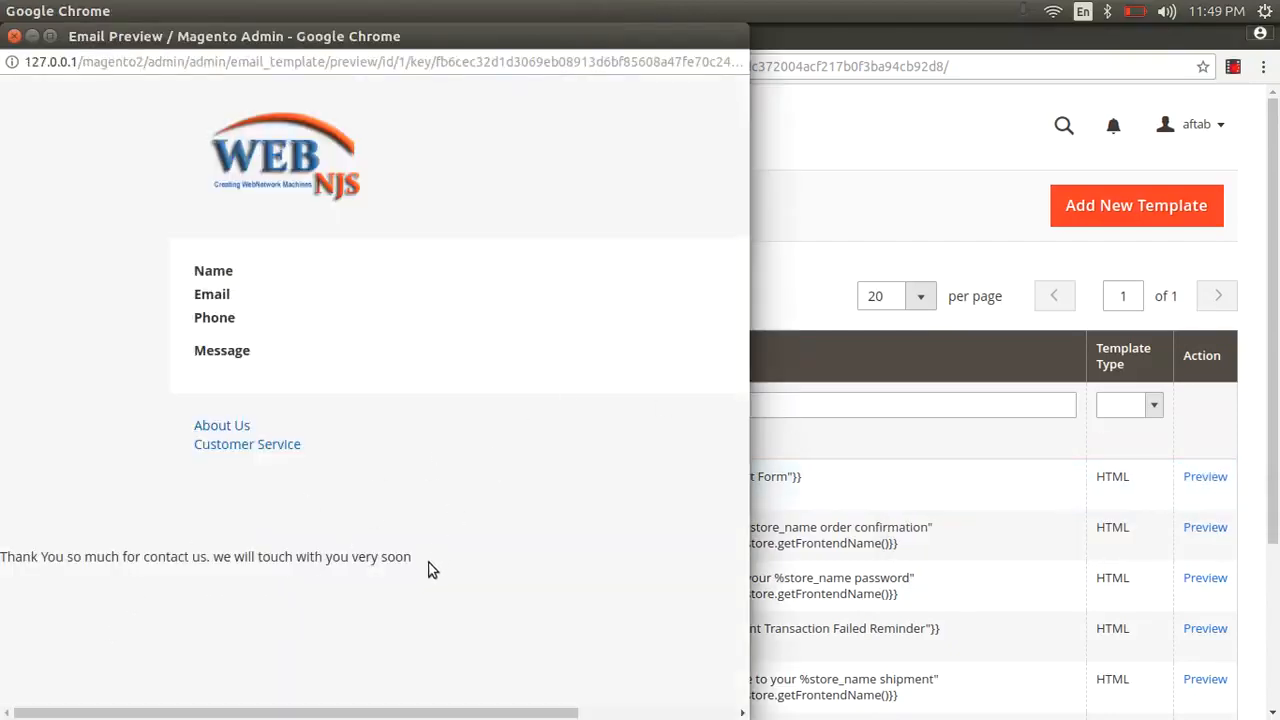
{"action": "triple_click", "coordinate": [3, 556]}
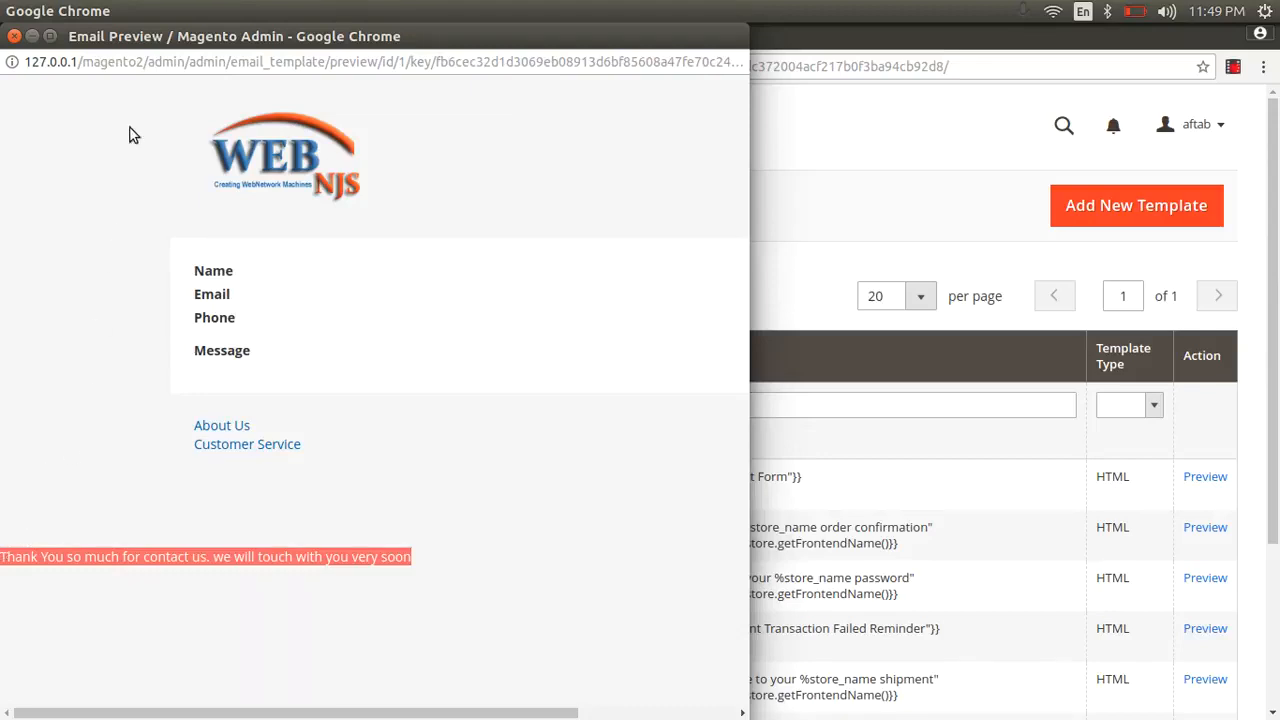
{"action": "left_click", "coordinate": [14, 37]}
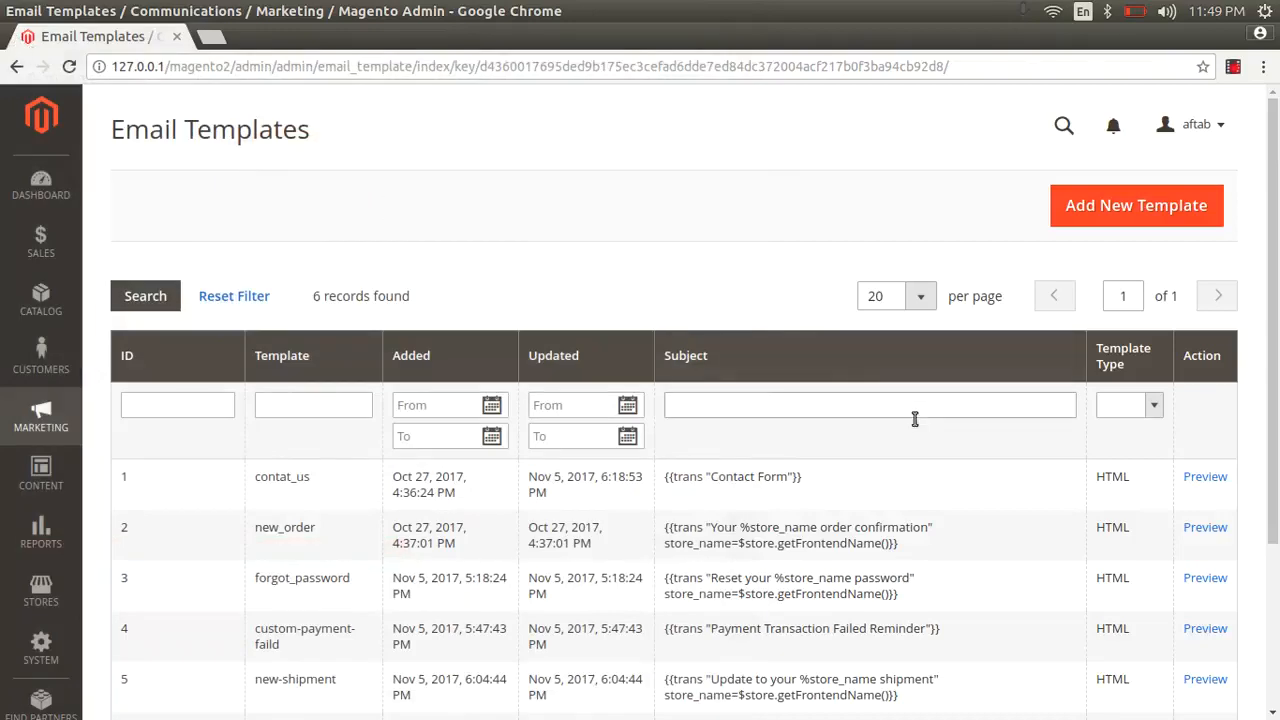
- Delete the final thank-you paragraph from contat_us, save, and check its preview
{"action": "left_click", "coordinate": [775, 487]}
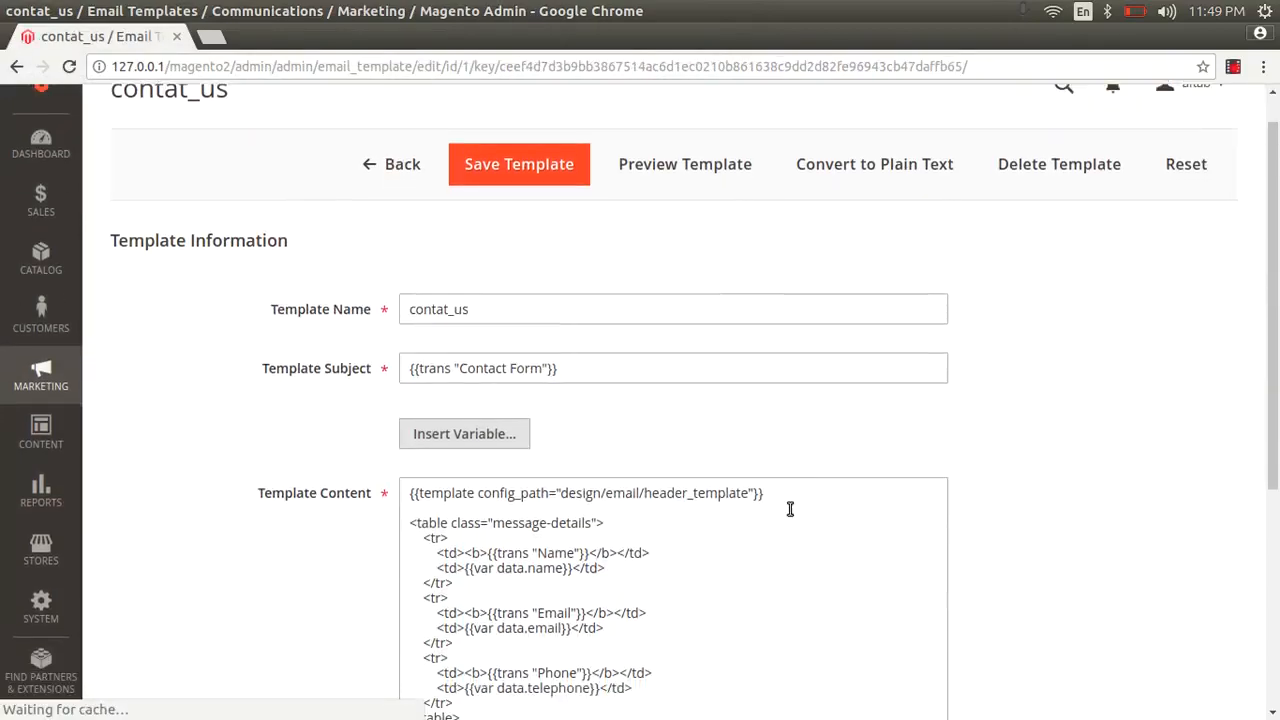
{"action": "scroll", "coordinate": [789, 509], "scroll_direction": "down", "scroll_amount": 3}
{"action": "scroll", "coordinate": [1028, 403], "scroll_direction": "down", "scroll_amount": 1}
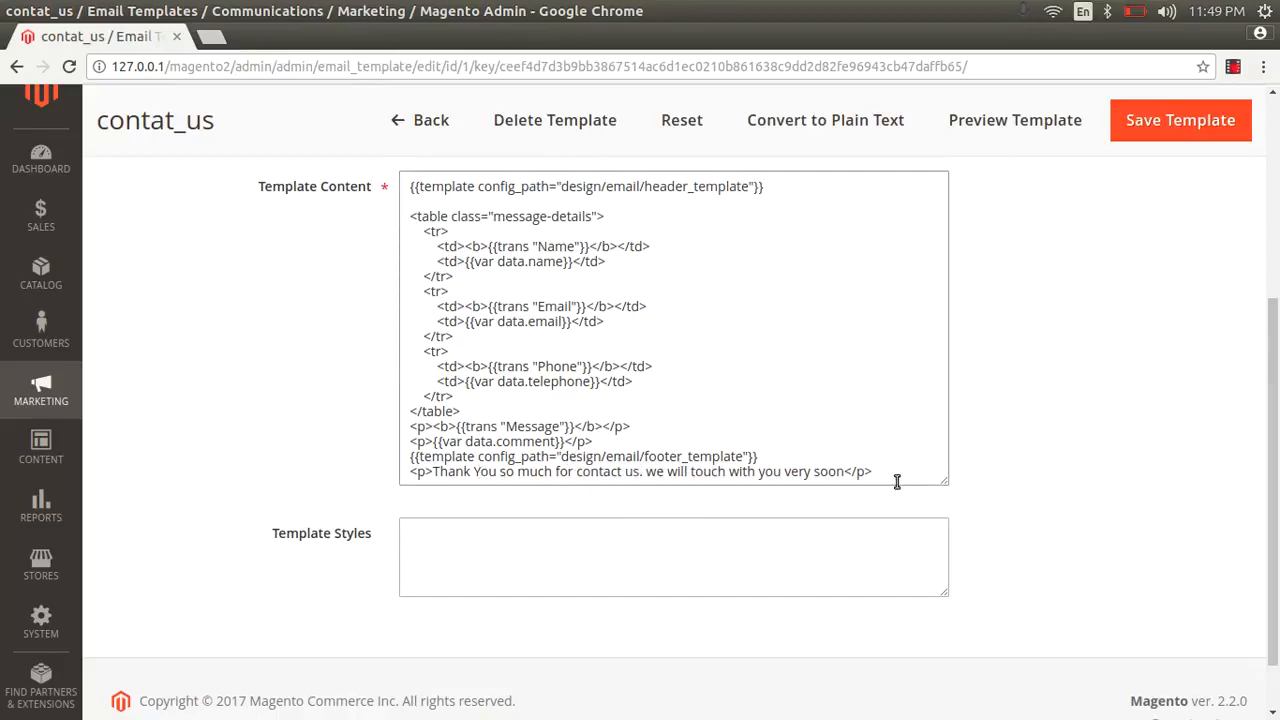
{"action": "left_click_drag", "start_coordinate": [887, 471], "coordinate": [440, 476]}
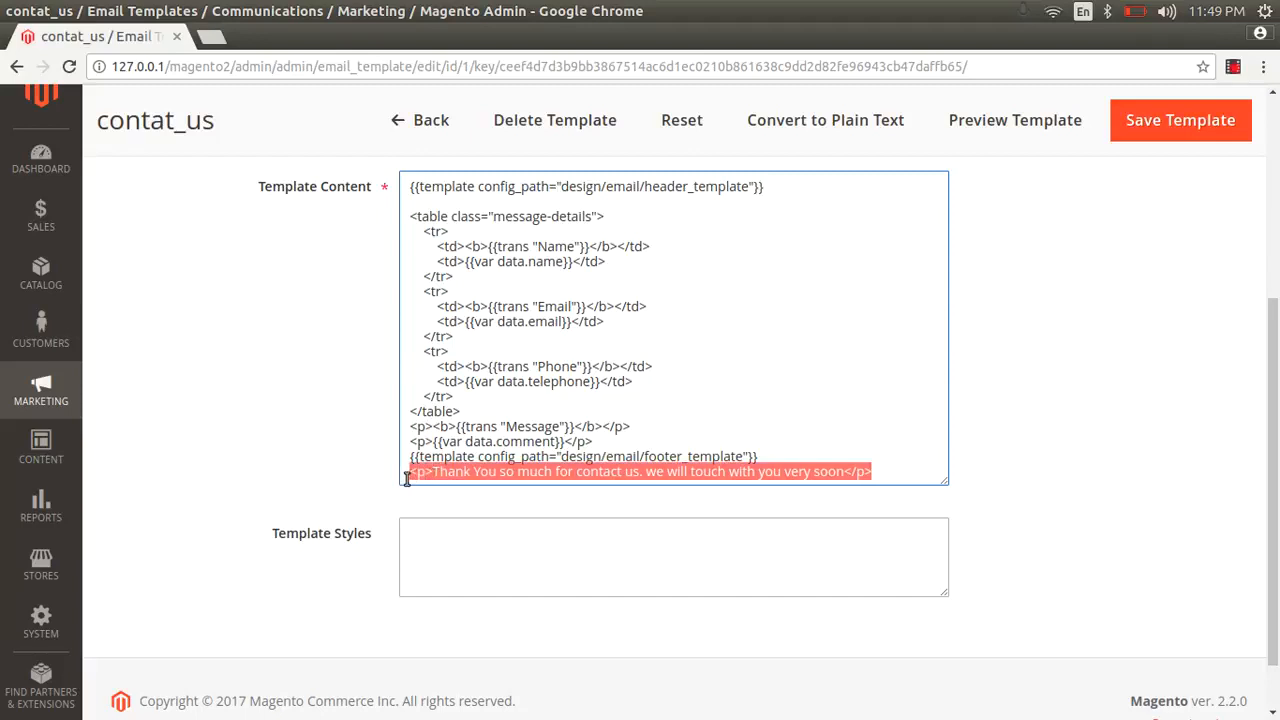
{"action": "key", "text": "BackSpace"}
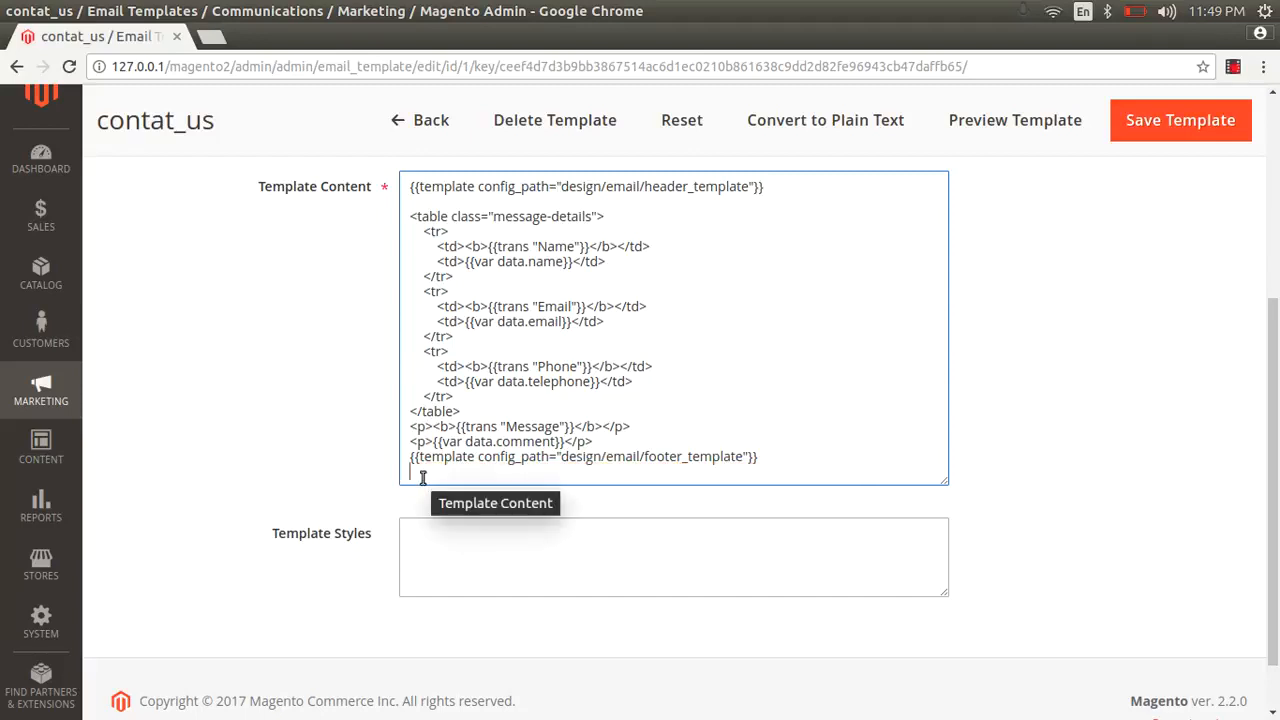
{"action": "left_click", "coordinate": [1149, 136]}
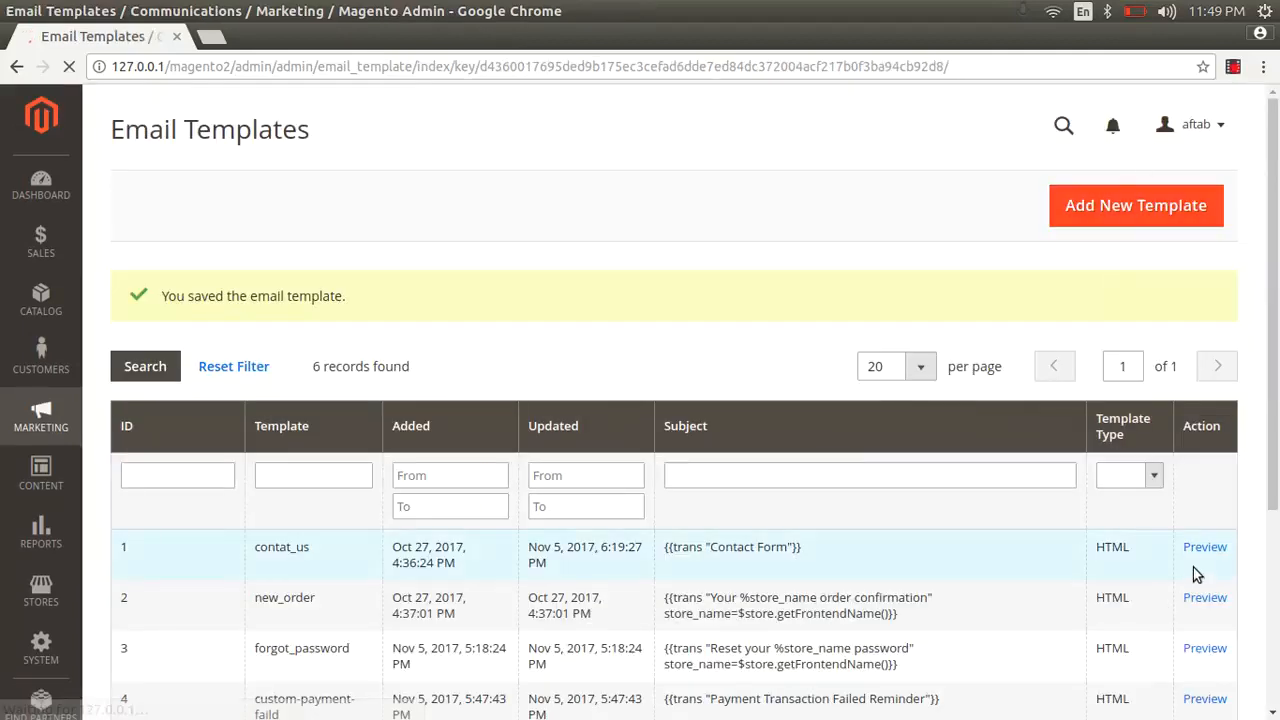
{"action": "left_click", "coordinate": [1203, 548]}
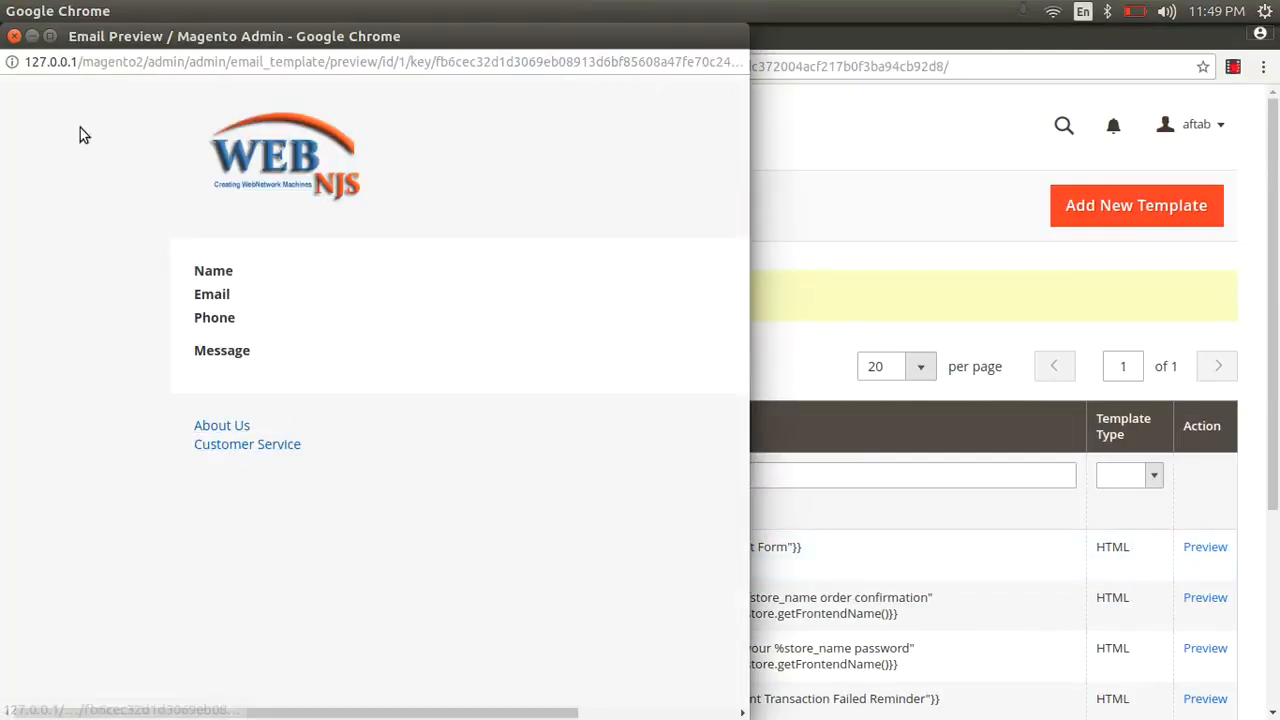
{"action": "left_click", "coordinate": [14, 37]}
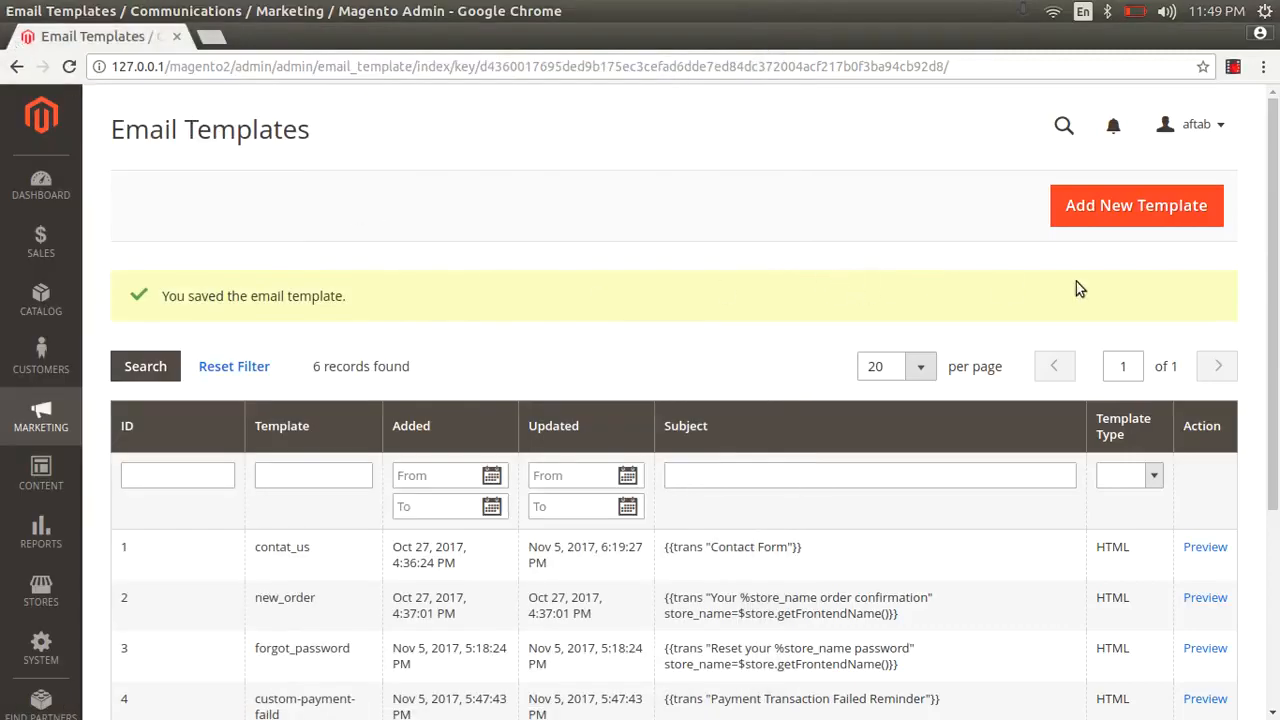
- Start a new email template and load the default Footer template's subject and content
{"action": "left_click", "coordinate": [1152, 212]}
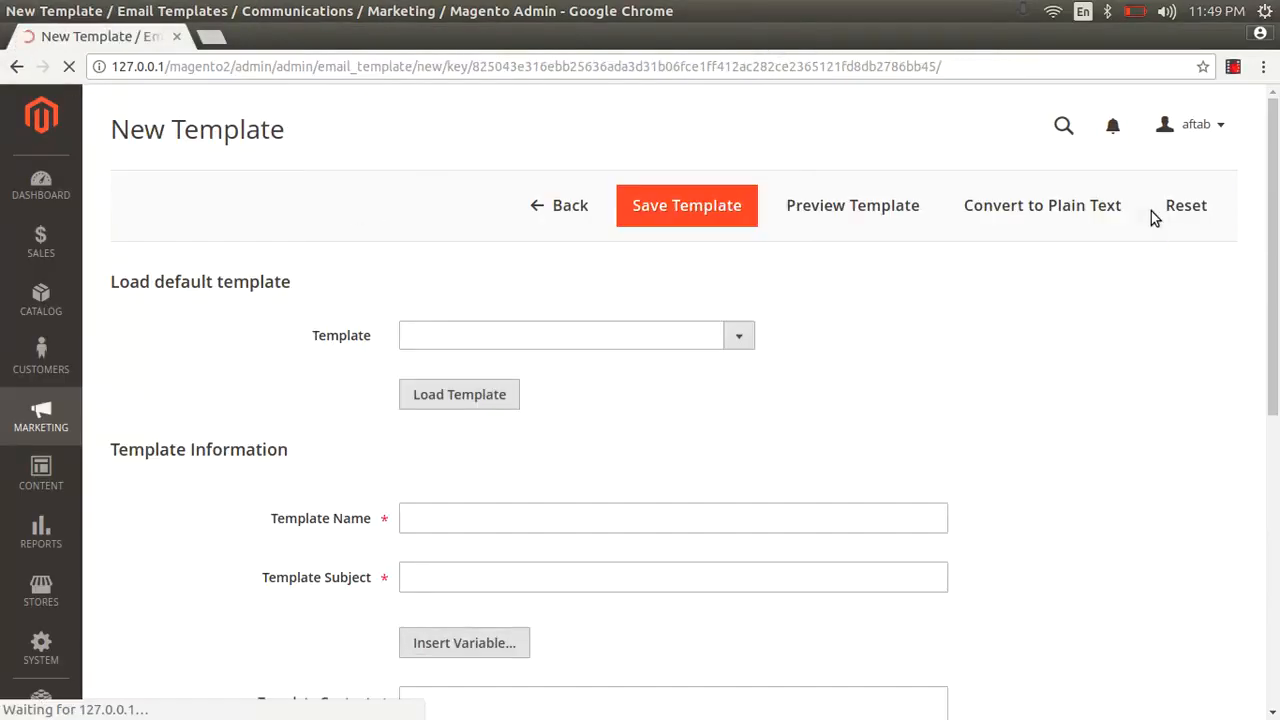
{"action": "left_click", "coordinate": [530, 336]}
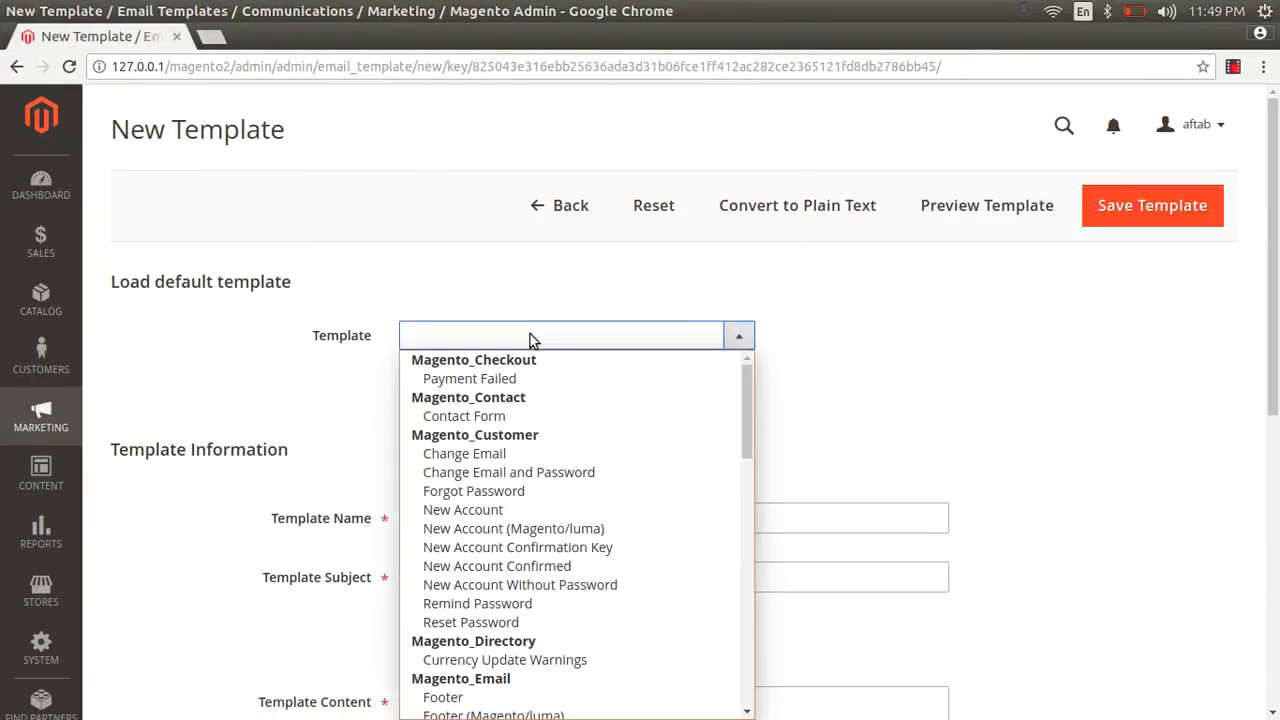
{"action": "type", "text": "foo"}
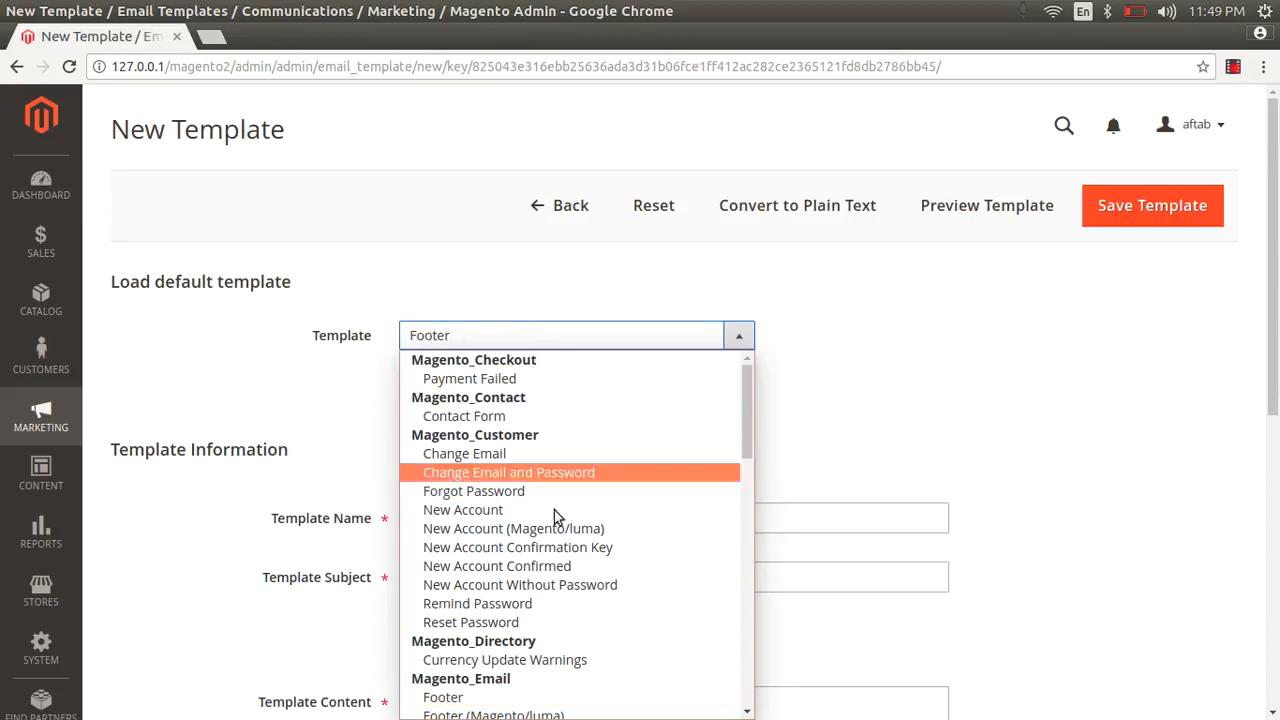
{"action": "left_click", "coordinate": [485, 697]}
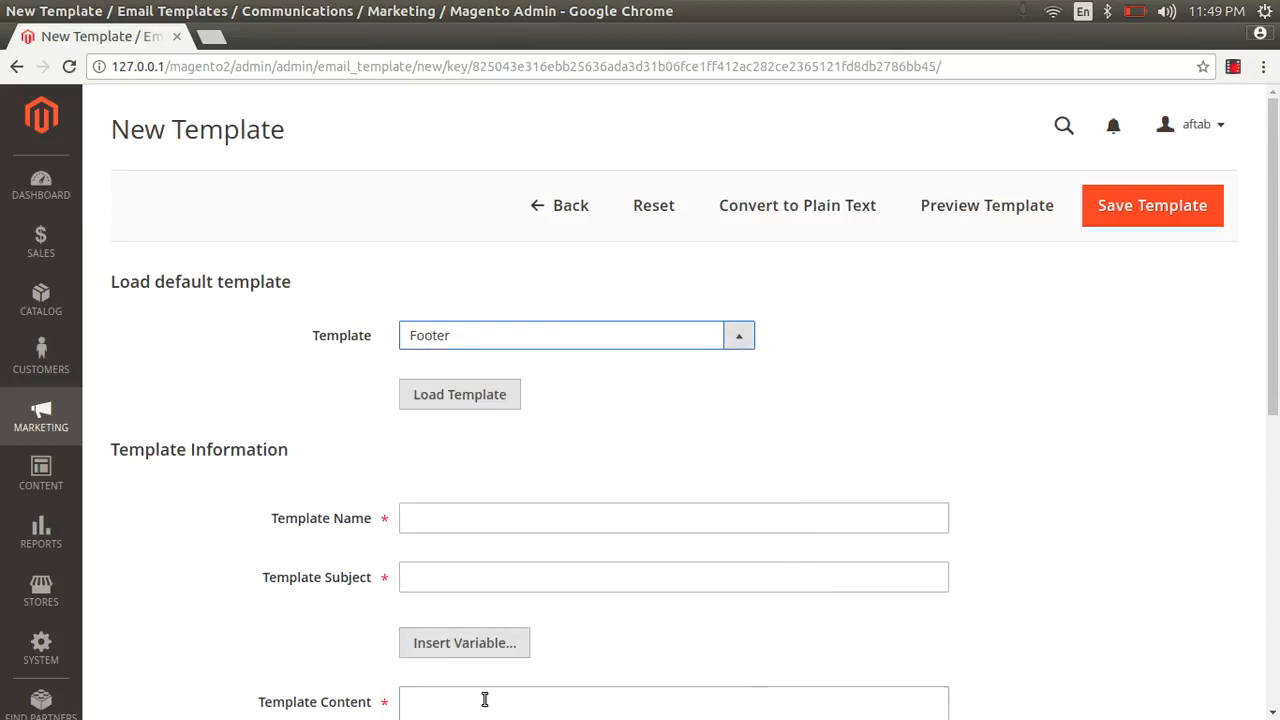
{"action": "left_click", "coordinate": [492, 393]}
{"action": "scroll", "coordinate": [675, 409], "scroll_direction": "down", "scroll_amount": 5}
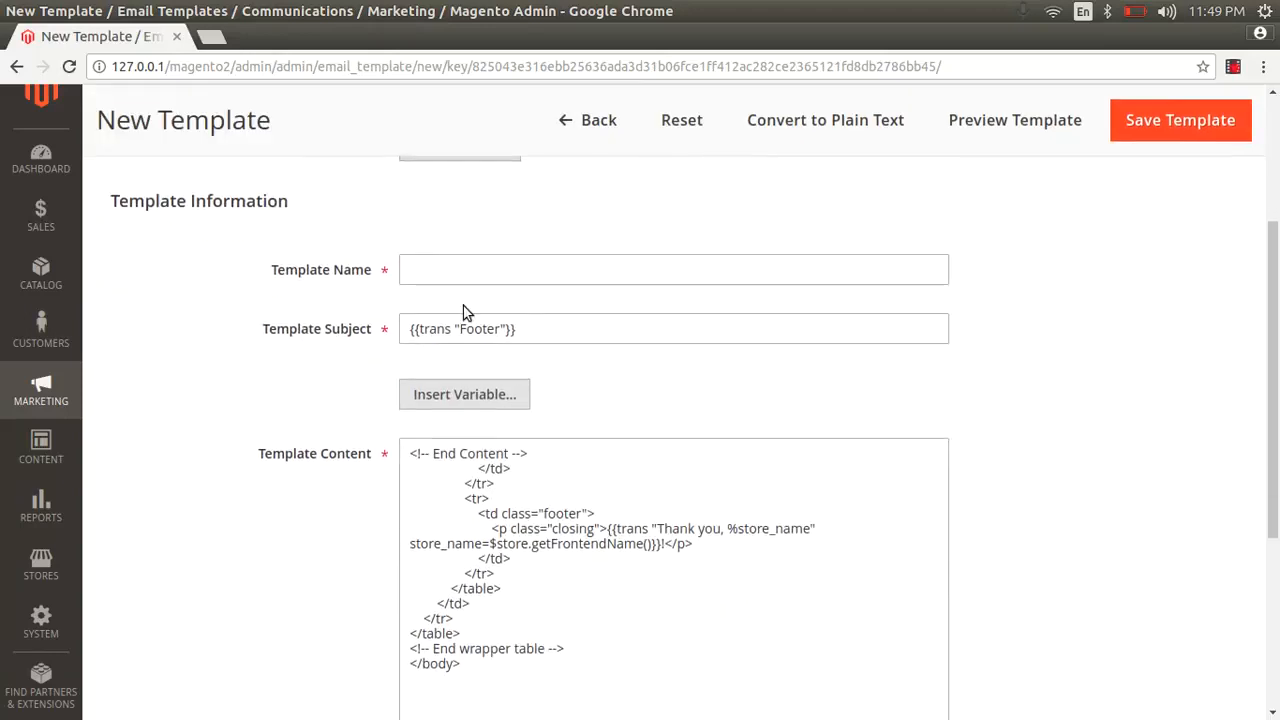
- Name the template 'footer' and save it
{"action": "left_click", "coordinate": [430, 273]}
{"action": "type", "text": "foo"}
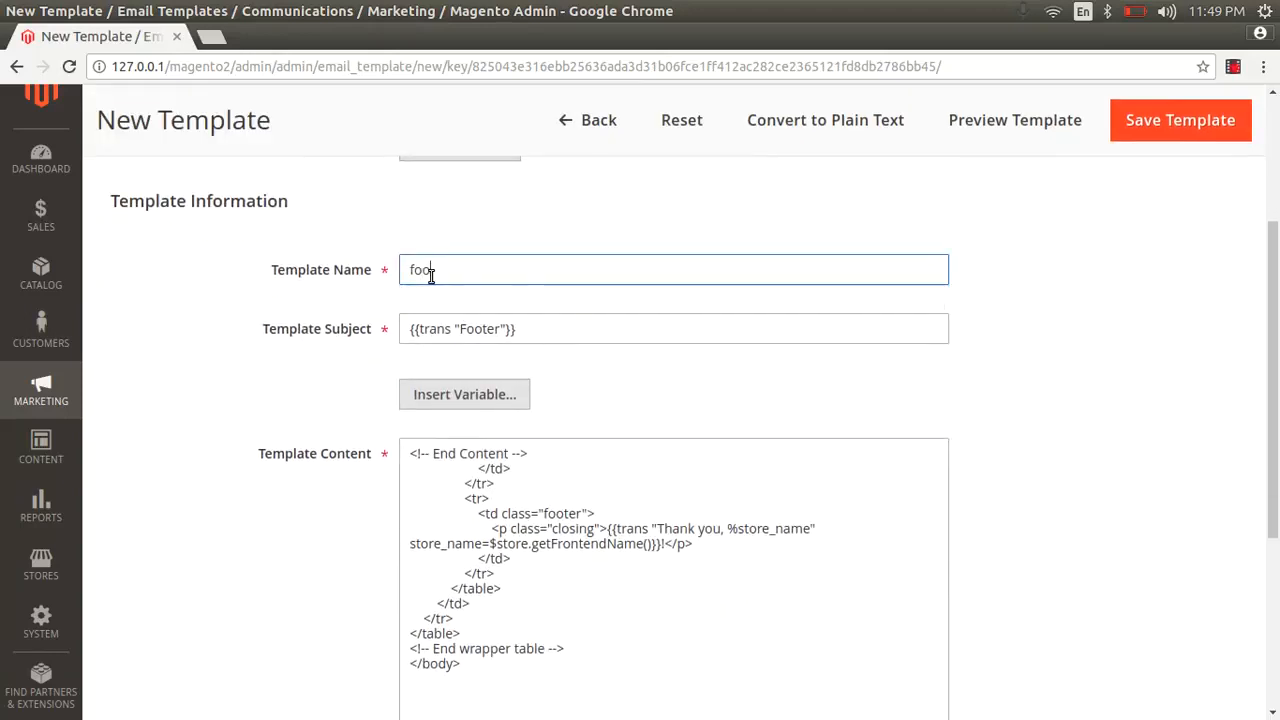
{"action": "type", "text": "ter"}
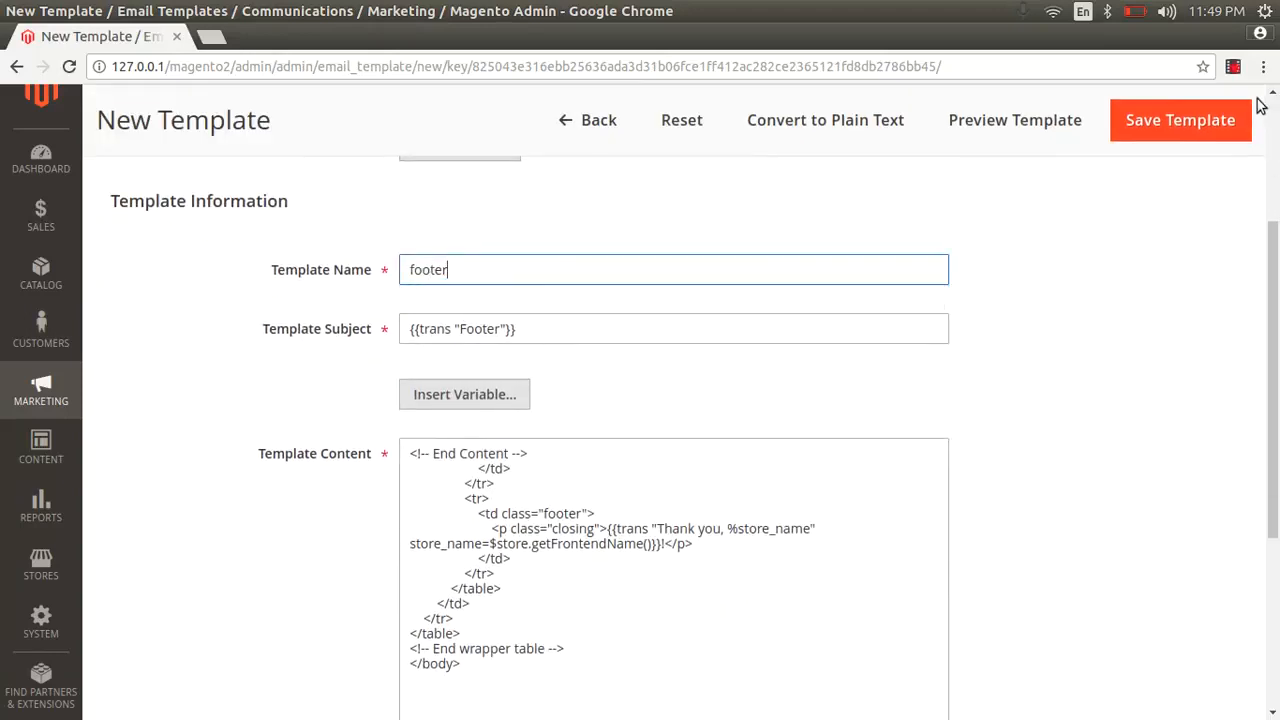
{"action": "left_click", "coordinate": [1206, 121]}
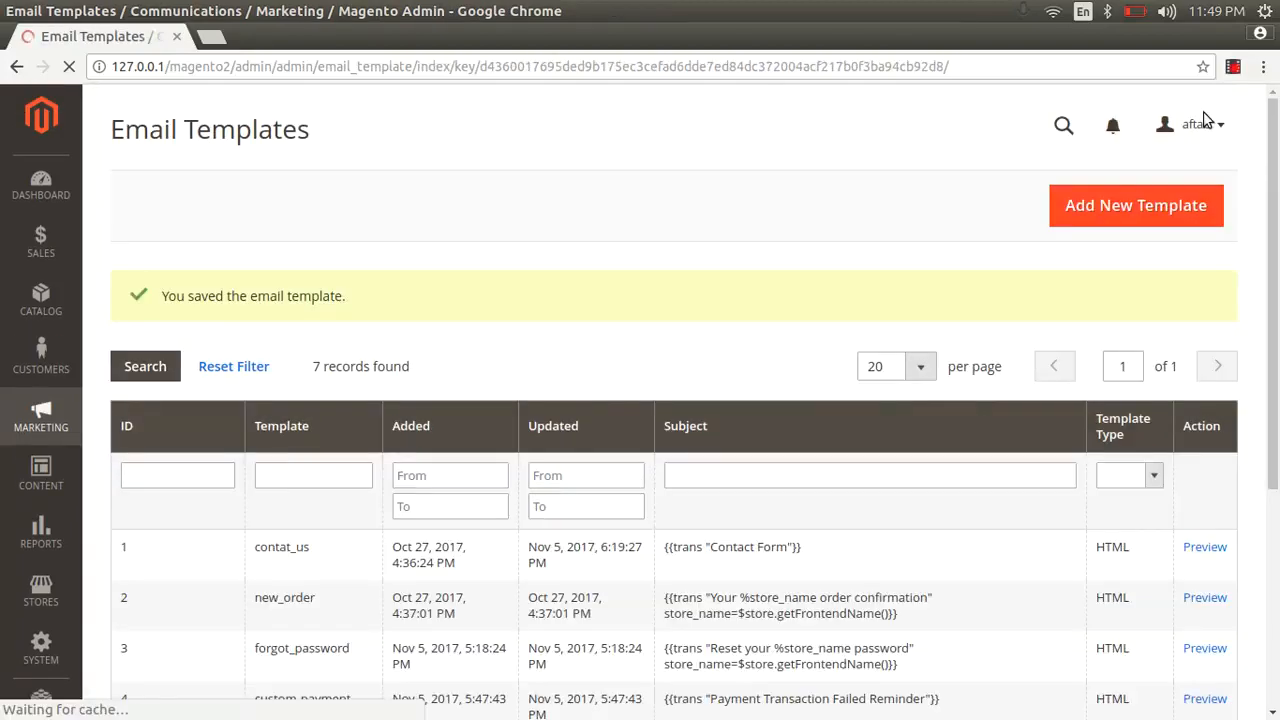
- Preview the saved footer template's rendering and close the preview
{"action": "scroll", "coordinate": [810, 434], "scroll_direction": "down", "scroll_amount": 4}
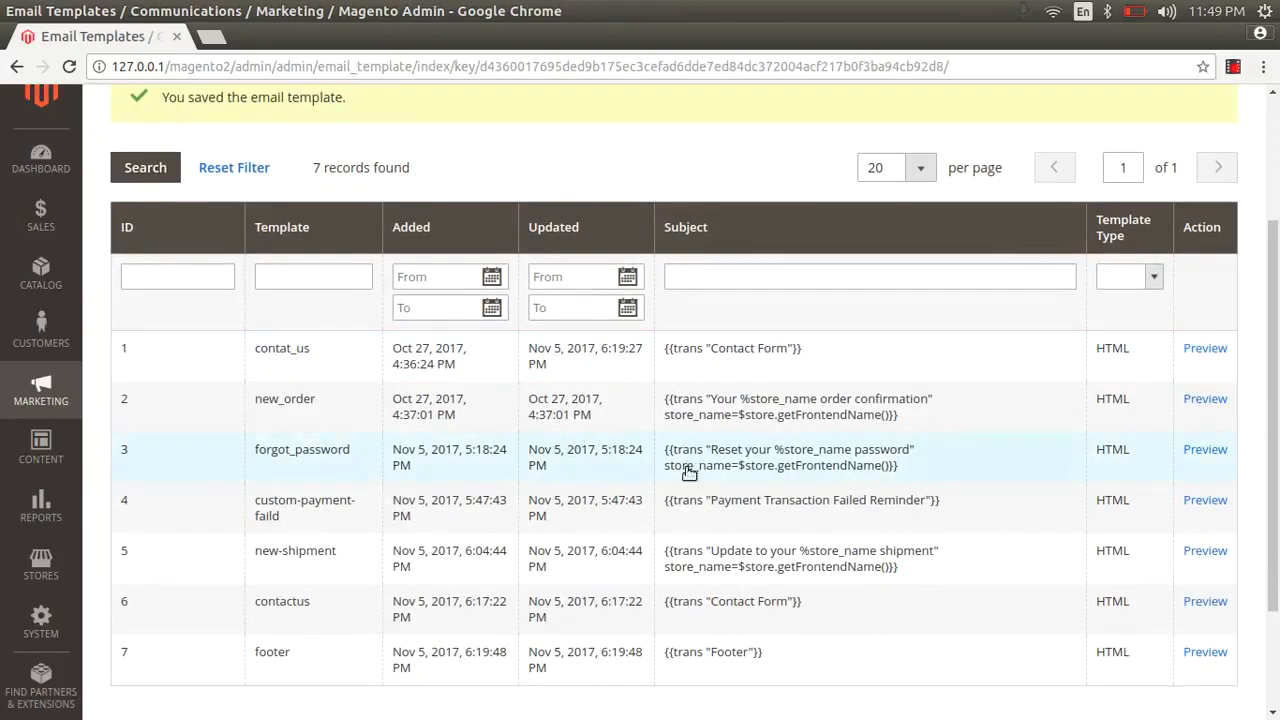
{"action": "left_click", "coordinate": [1206, 652]}
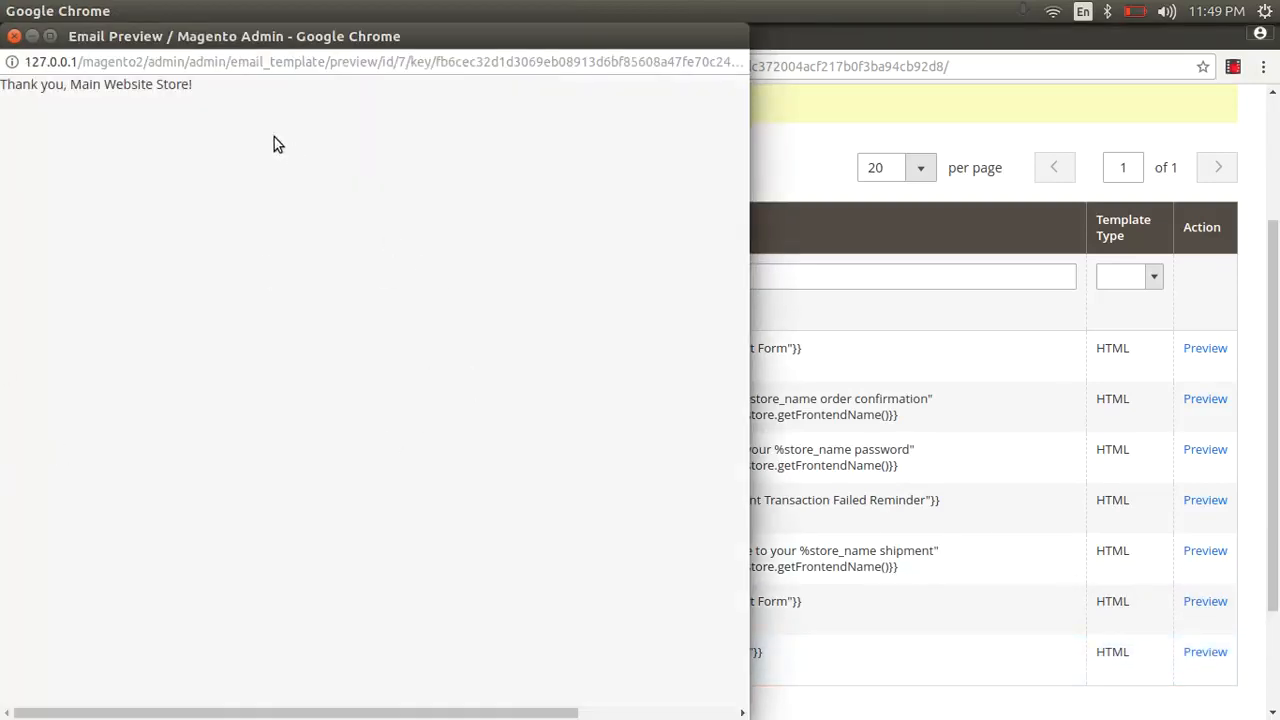
{"action": "left_click", "coordinate": [14, 36]}
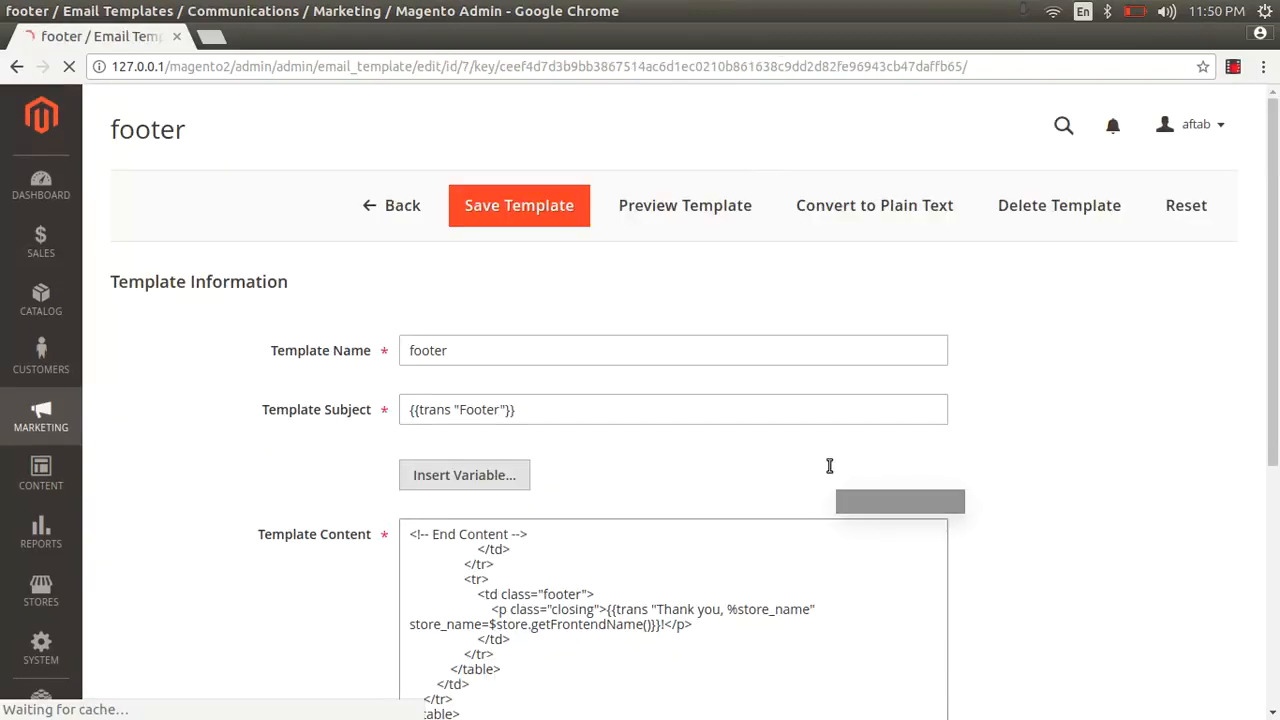
- Paste the thank-you paragraph just after <td class="footer"> in the footer template, then save
{"action": "scroll", "coordinate": [828, 460], "scroll_direction": "down", "scroll_amount": 5}
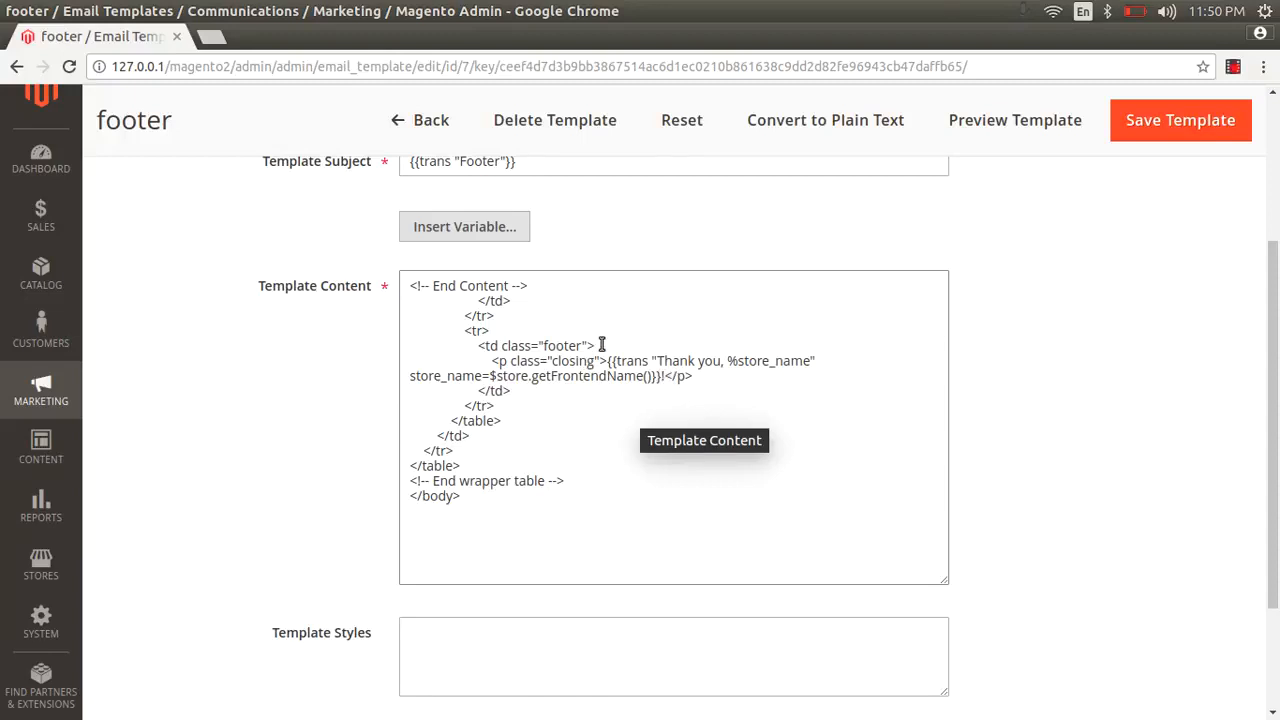
{"action": "left_click", "coordinate": [601, 345]}
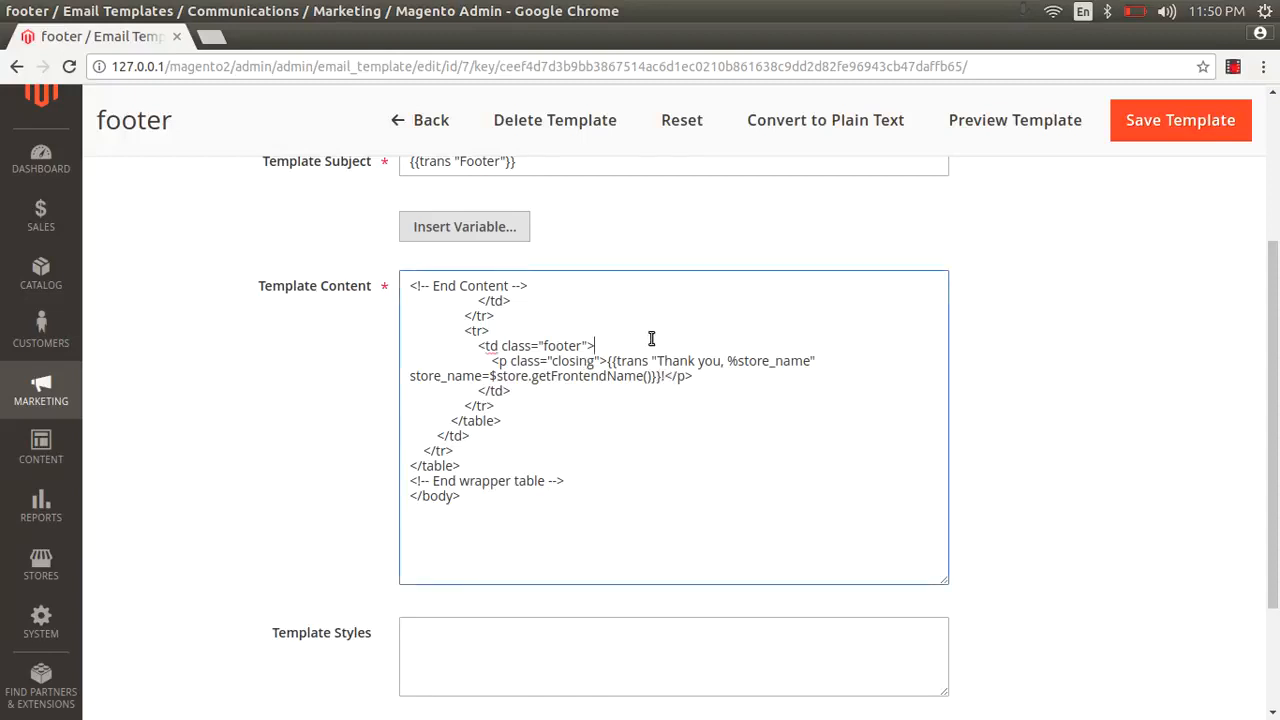
{"action": "key", "text": "Return"}
{"action": "type", "text": "<p>Thank You so much for contact us. we will touch with you very soon</p>"}
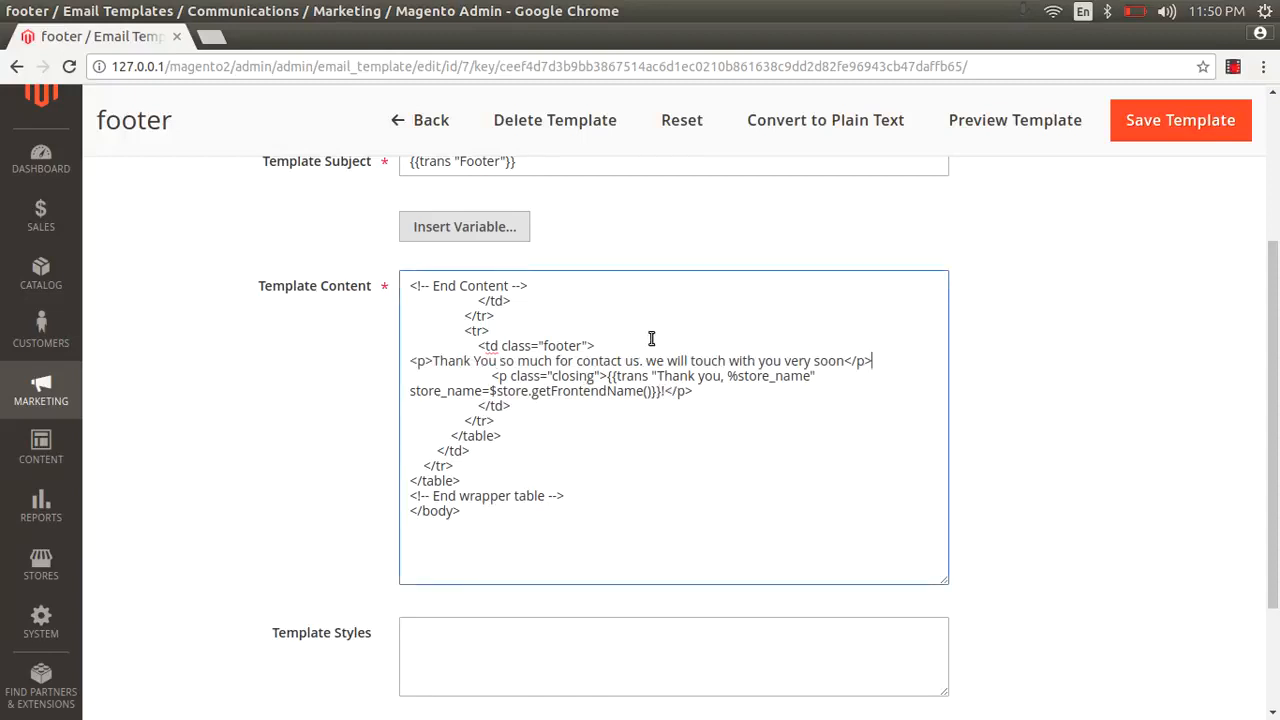
{"action": "left_click", "coordinate": [1200, 122]}
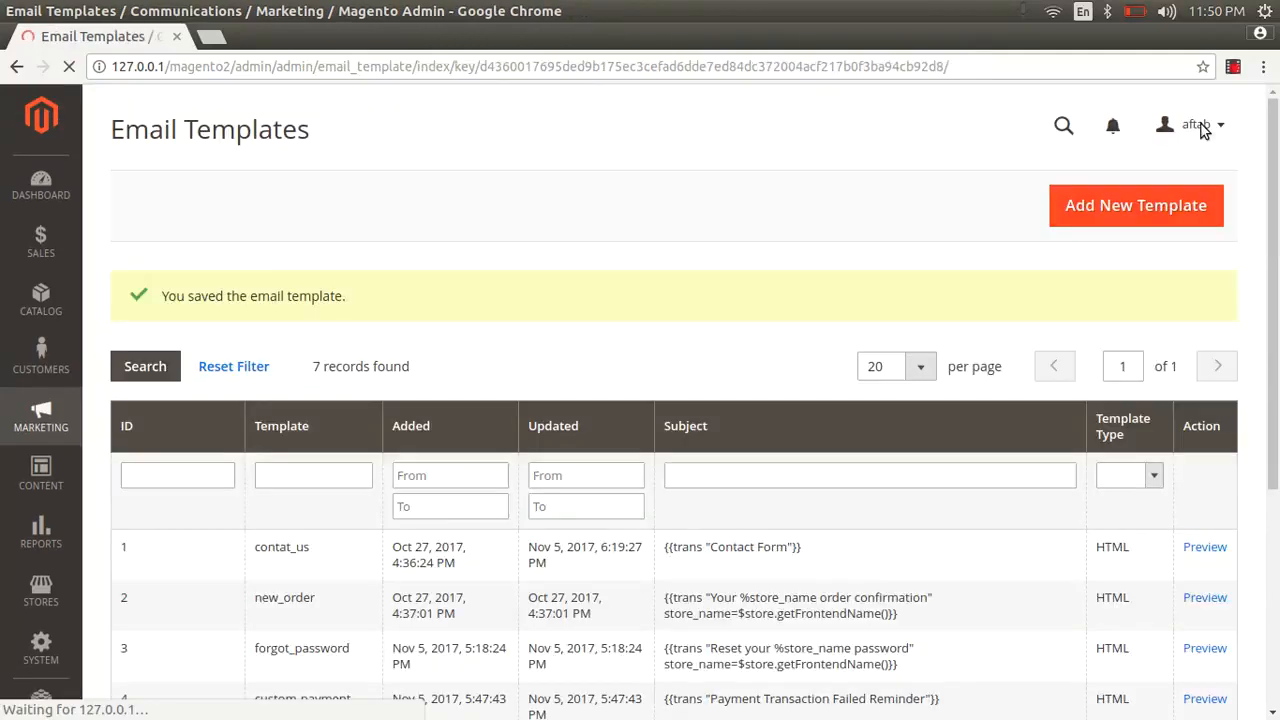
- Preview the contat_us and updated footer templates, closing each preview
{"action": "left_click", "coordinate": [1207, 549]}
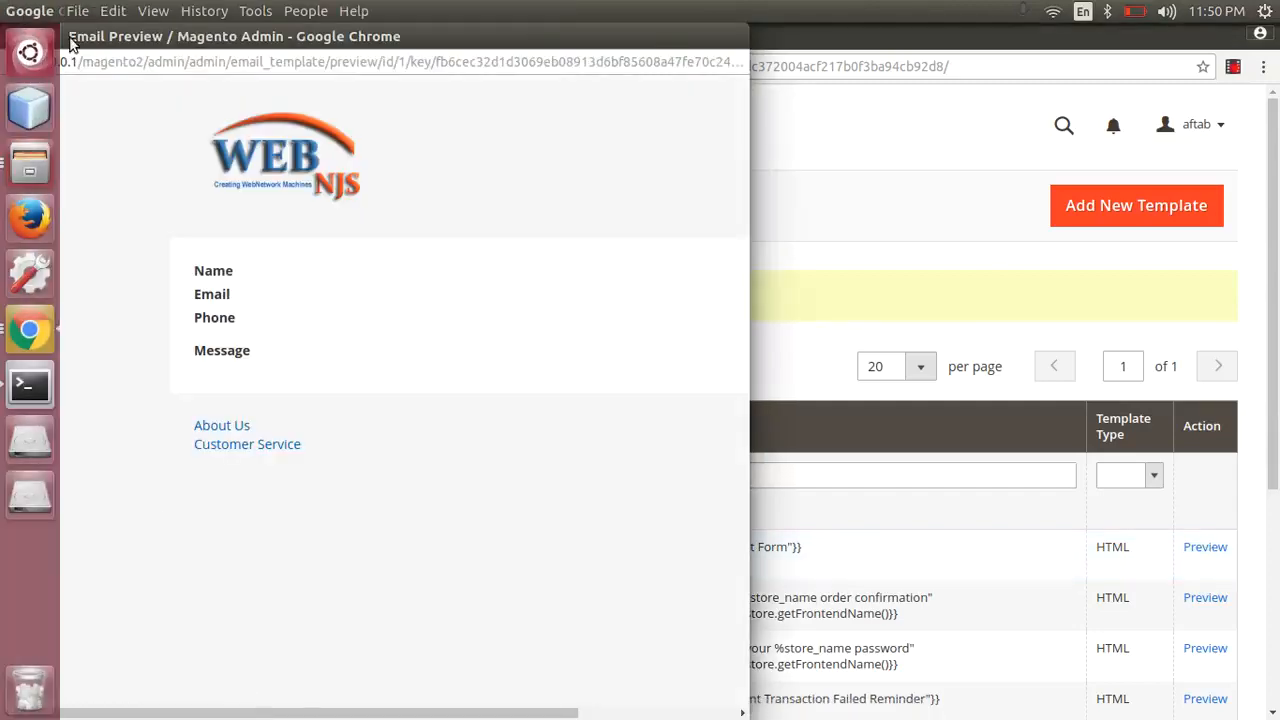
{"action": "left_click", "coordinate": [14, 37]}
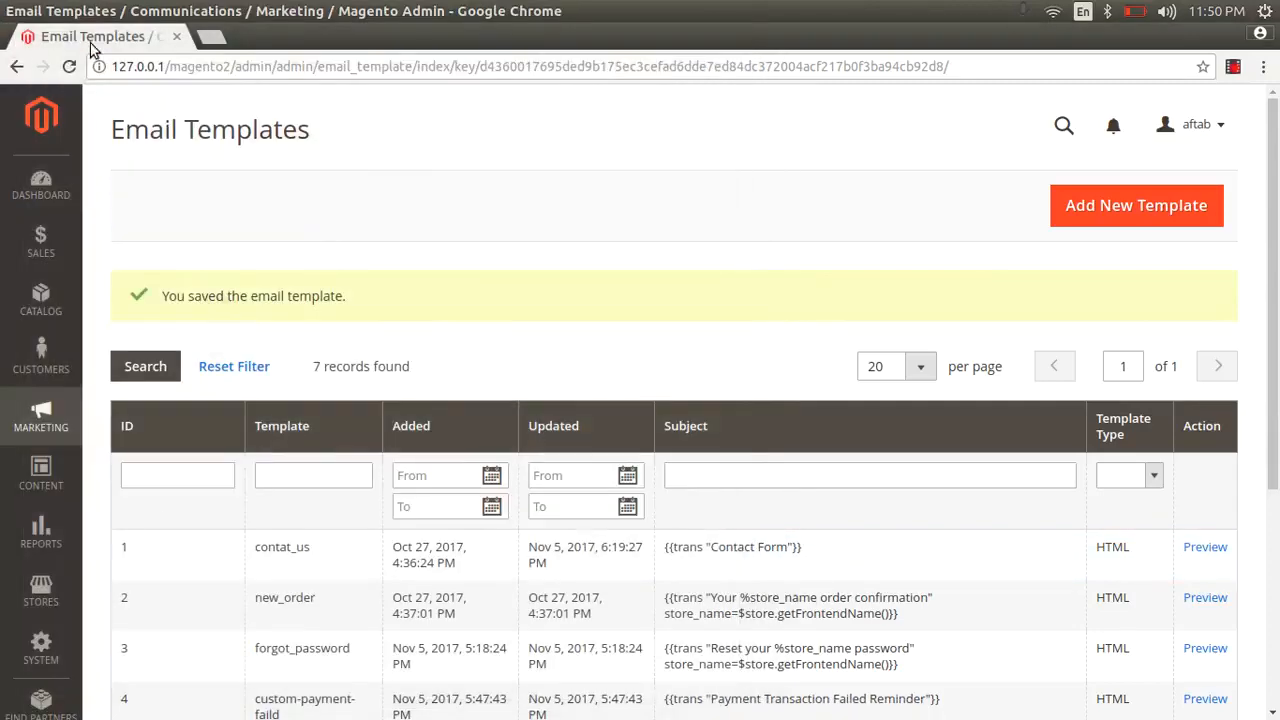
{"action": "scroll", "coordinate": [1251, 349], "scroll_direction": "down", "scroll_amount": 5}
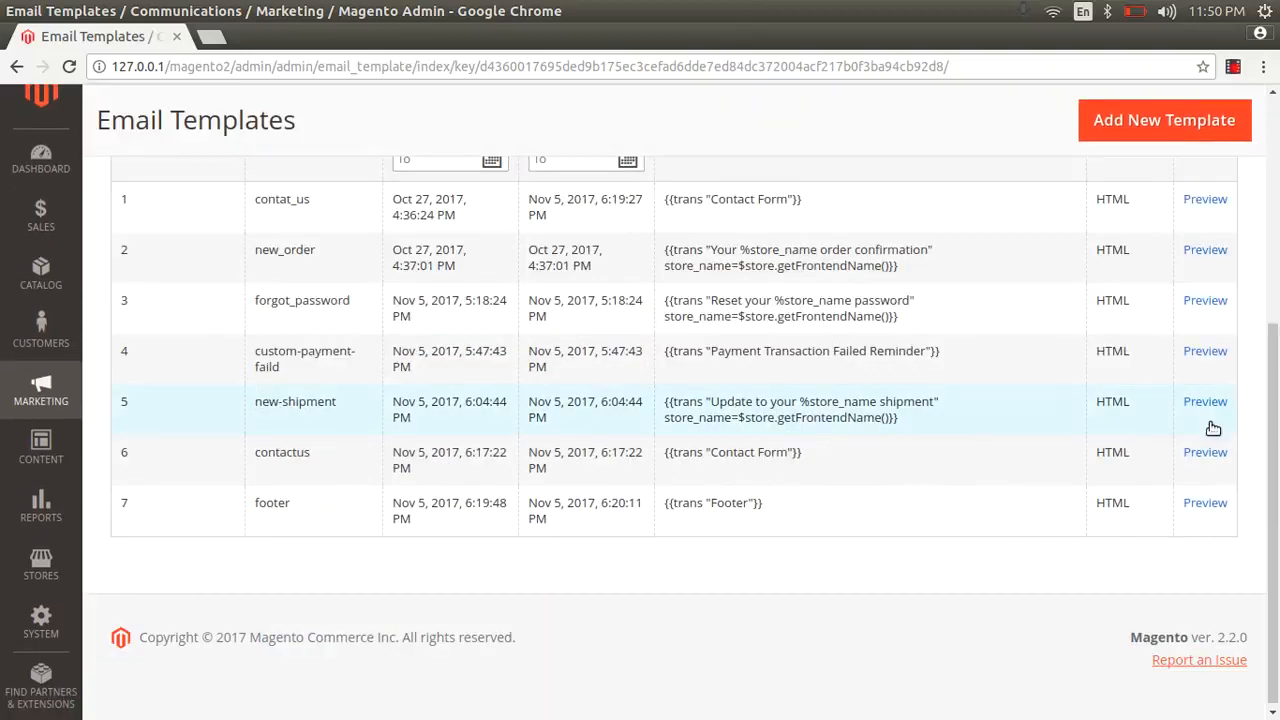
{"action": "left_click", "coordinate": [1205, 504]}
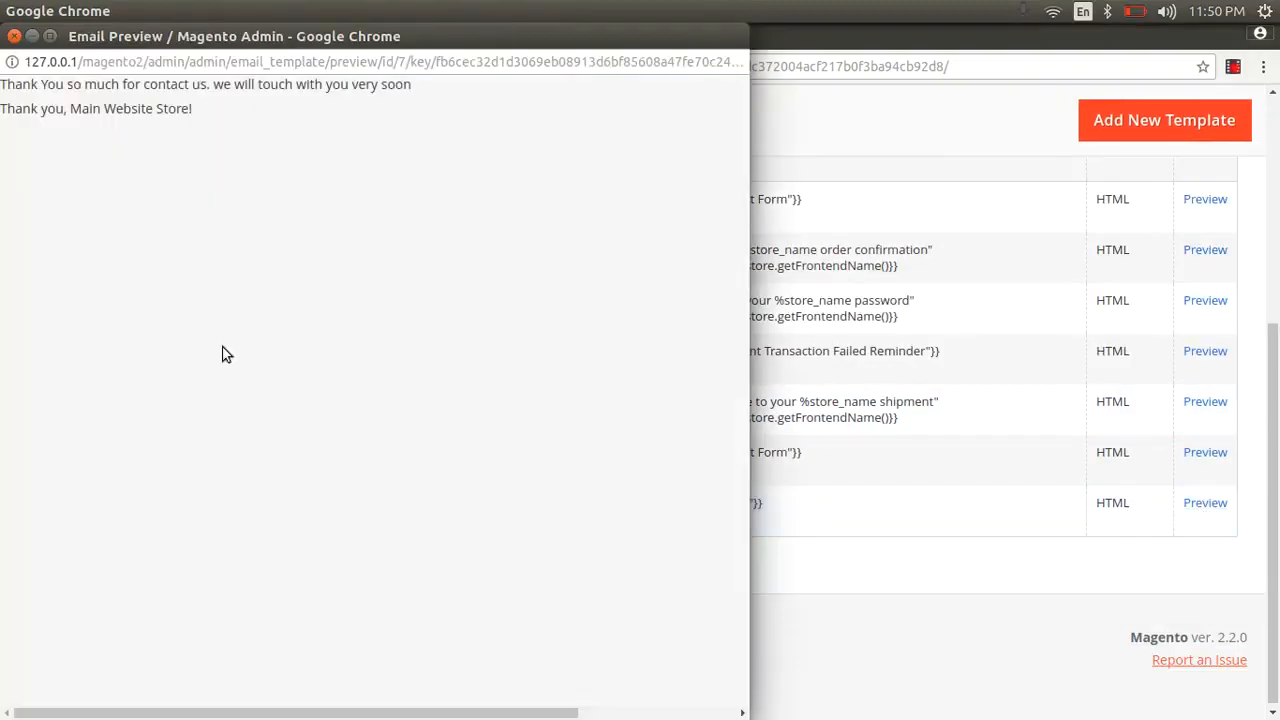
{"action": "left_click", "coordinate": [13, 37]}
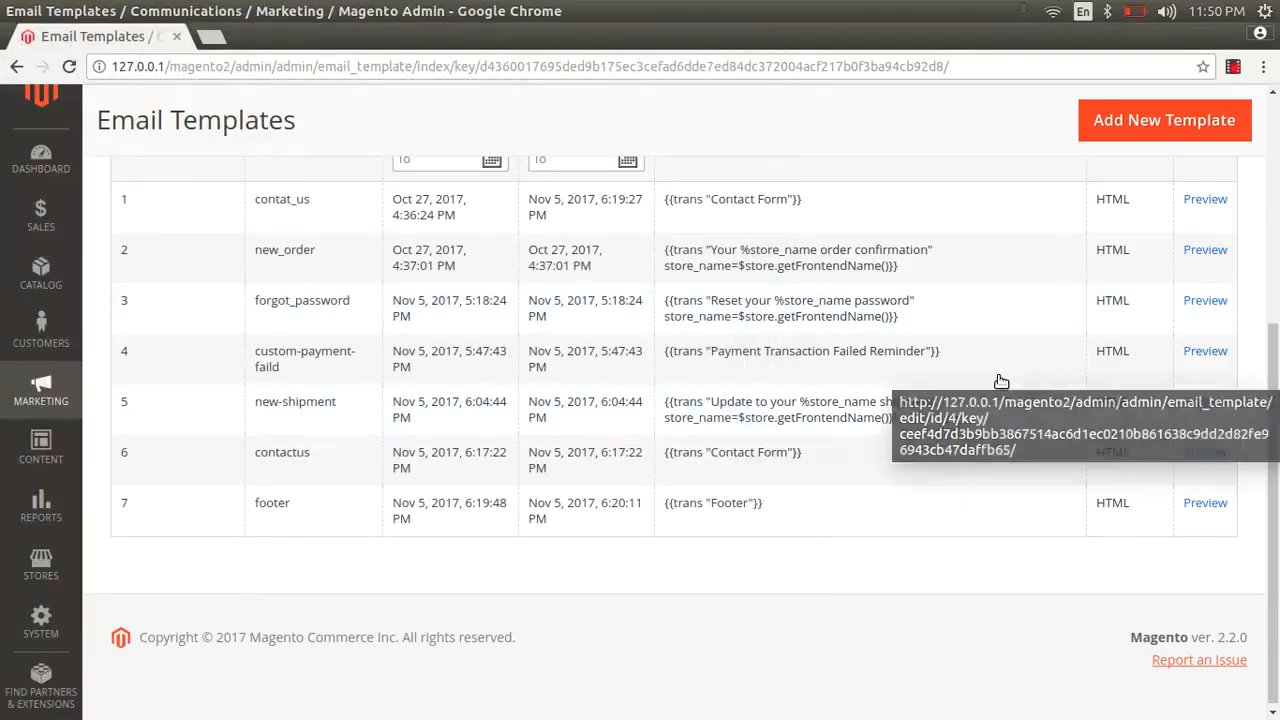
- Open a blank New Template email form
{"action": "scroll", "coordinate": [1000, 381], "scroll_direction": "up", "scroll_amount": 2}
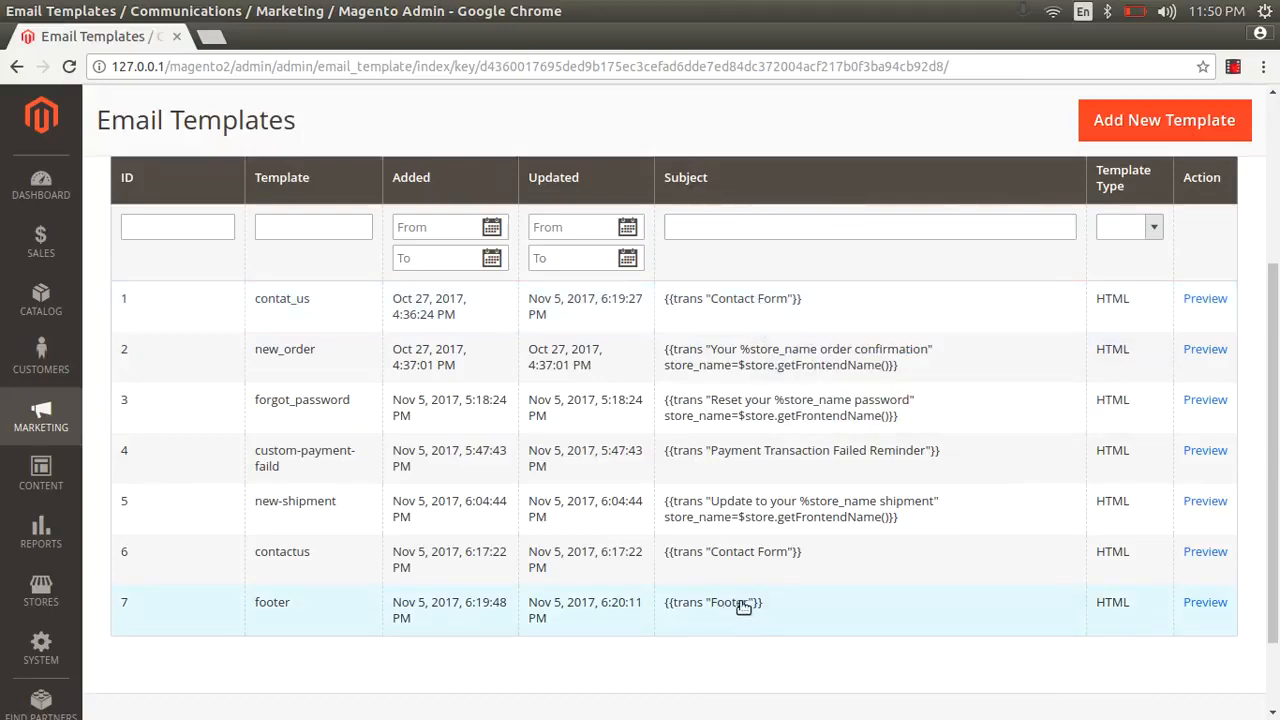
{"action": "scroll", "coordinate": [786, 551], "scroll_direction": "up", "scroll_amount": 3}
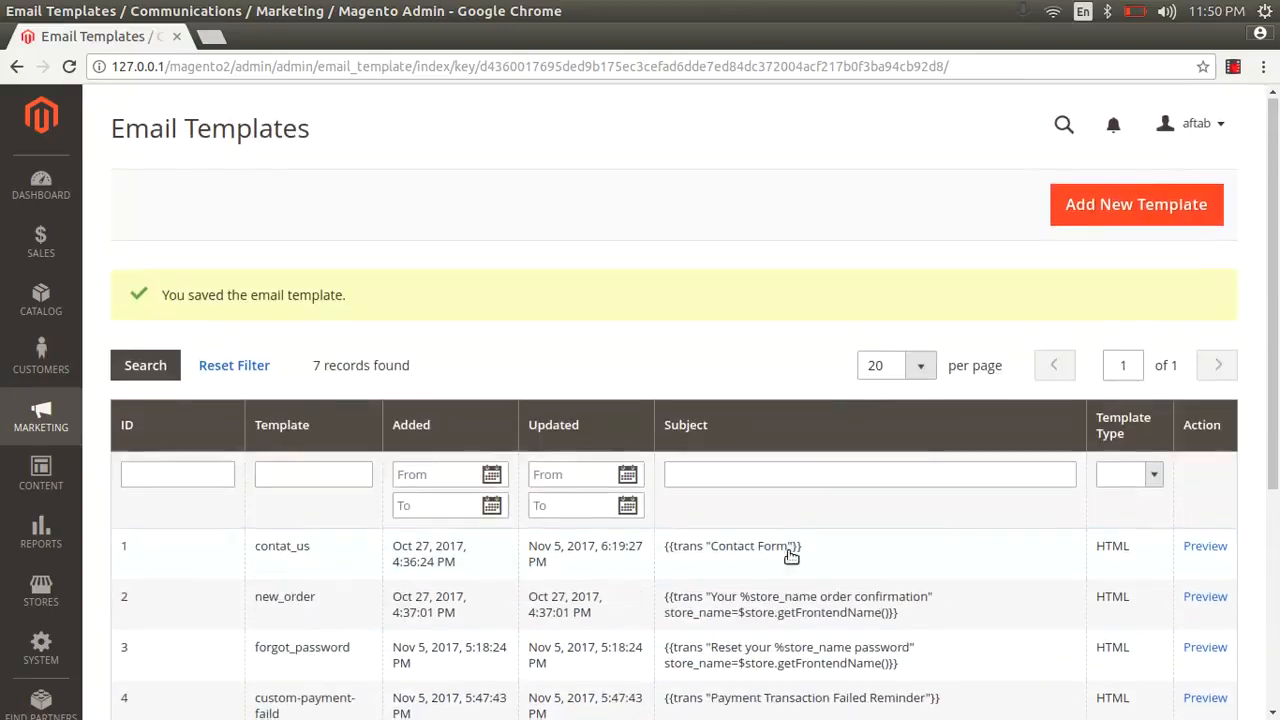
{"action": "left_click", "coordinate": [1137, 197]}
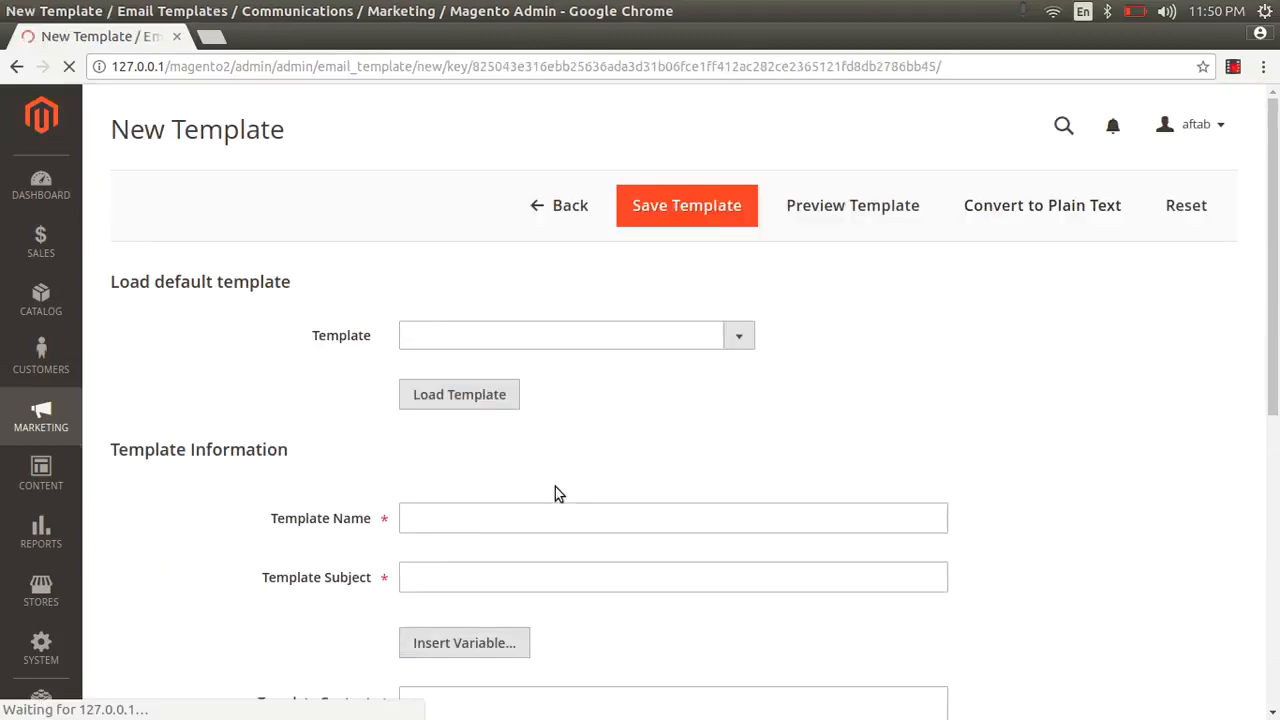
- Load the default Header template's subject and content and save it as a new template named 'header'
{"action": "left_click", "coordinate": [549, 330]}
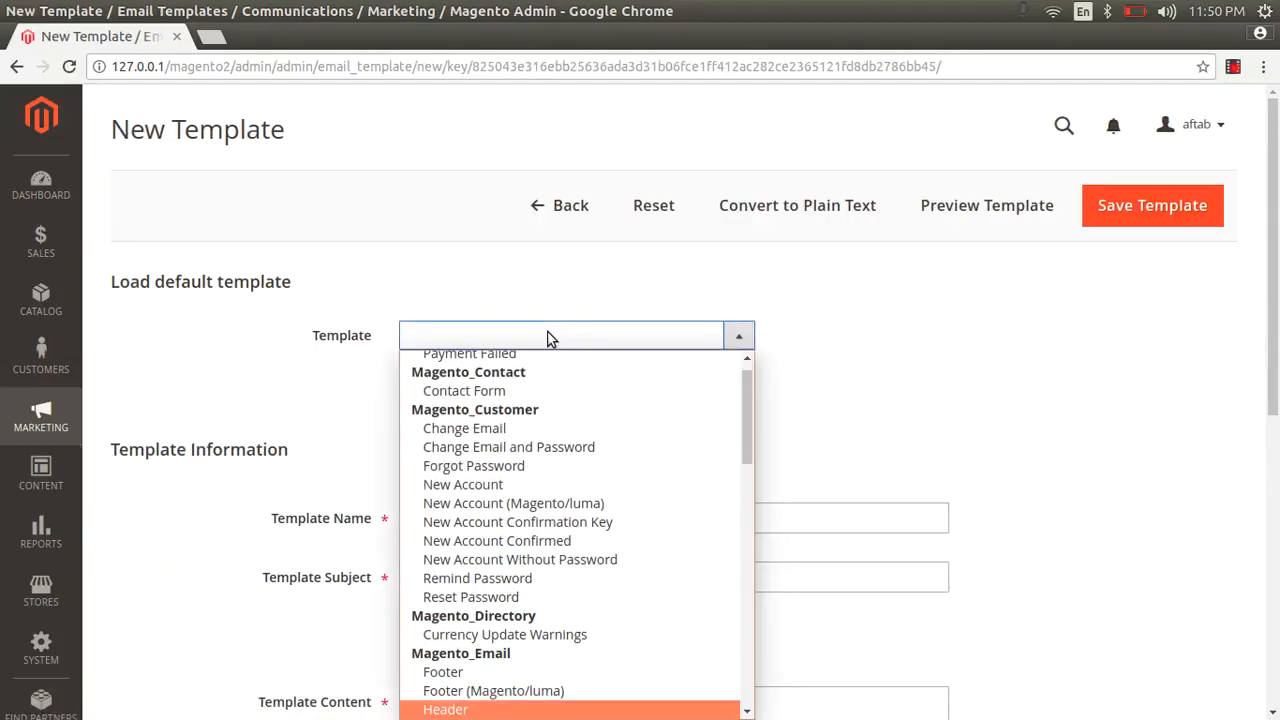
{"action": "left_click", "coordinate": [465, 709]}
{"action": "left_click", "coordinate": [466, 404]}
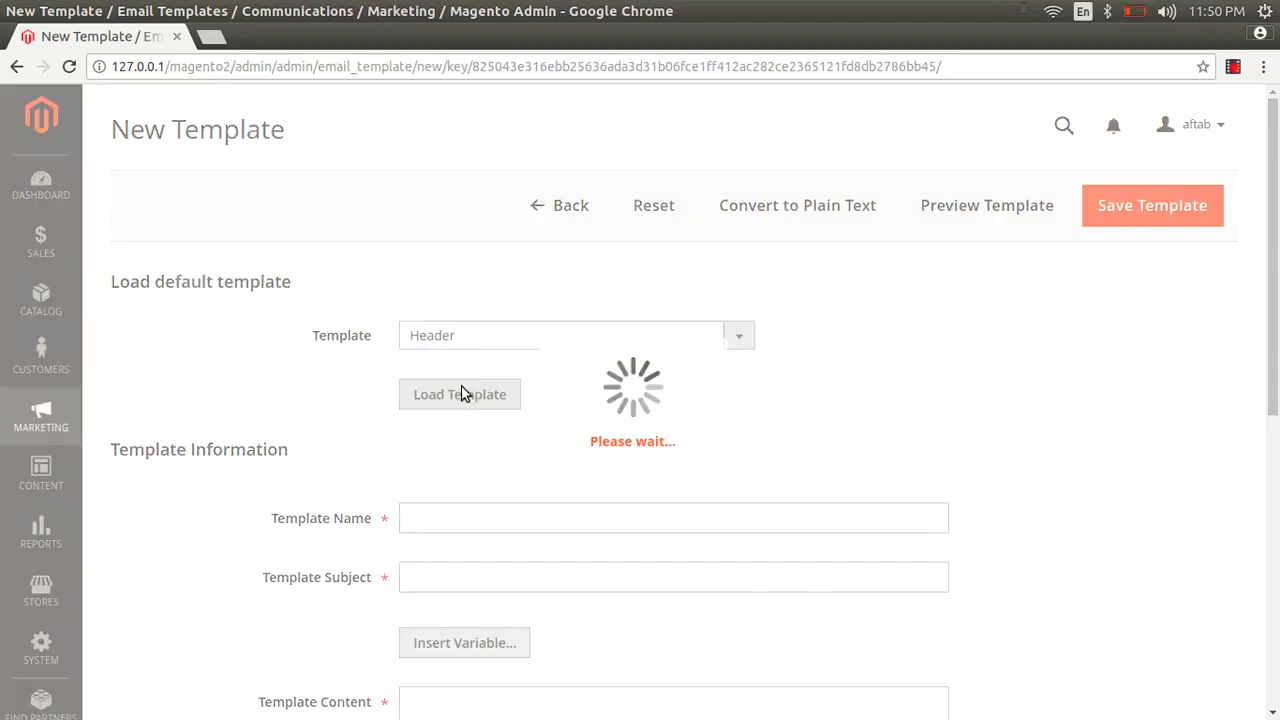
{"action": "scroll", "coordinate": [460, 406], "scroll_direction": "down", "scroll_amount": 3}
{"action": "left_click", "coordinate": [453, 372]}
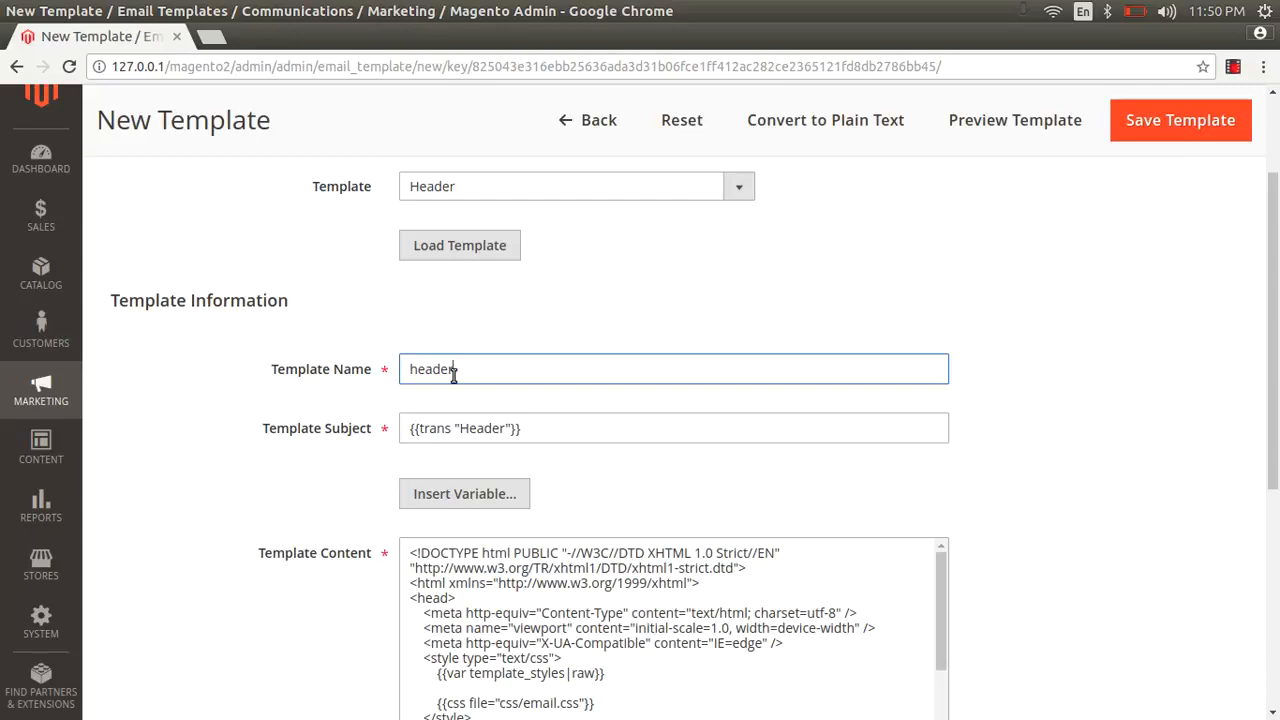
{"action": "left_click", "coordinate": [1192, 118]}
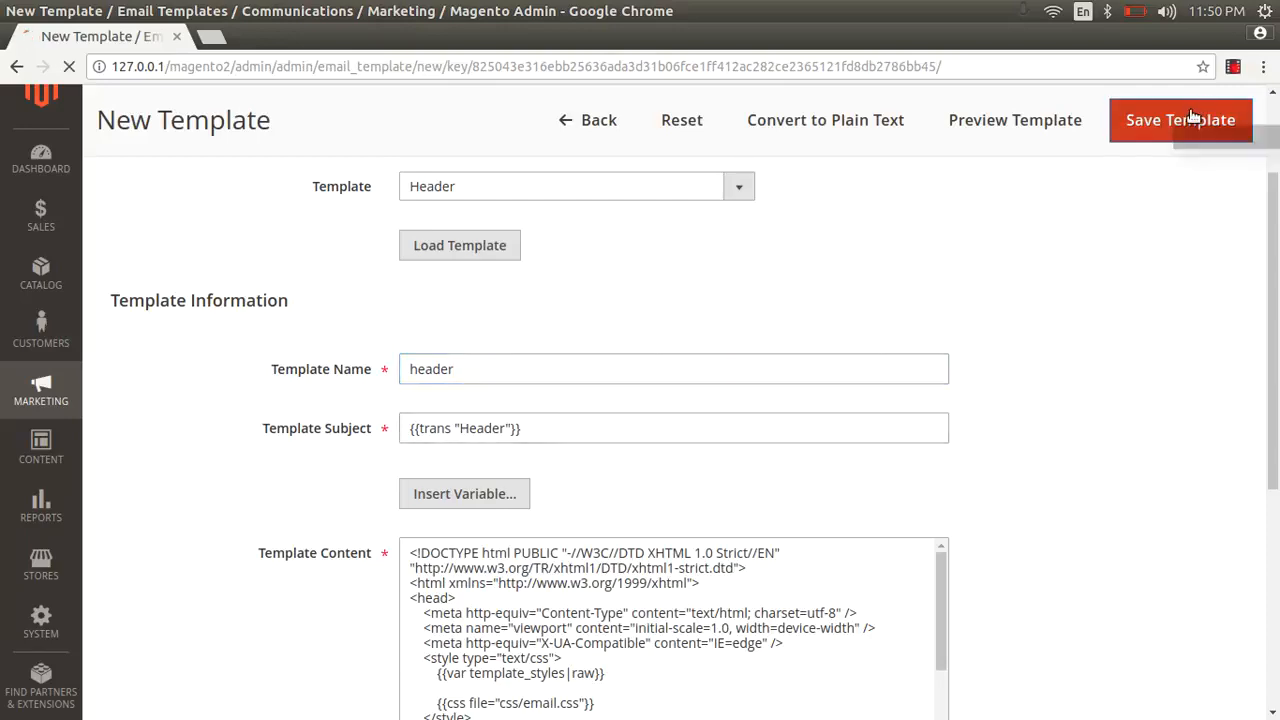
- Preview the new header template and the contact_us template from the Email Templates grid
{"action": "scroll", "coordinate": [1003, 586], "scroll_direction": "down", "scroll_amount": 5}
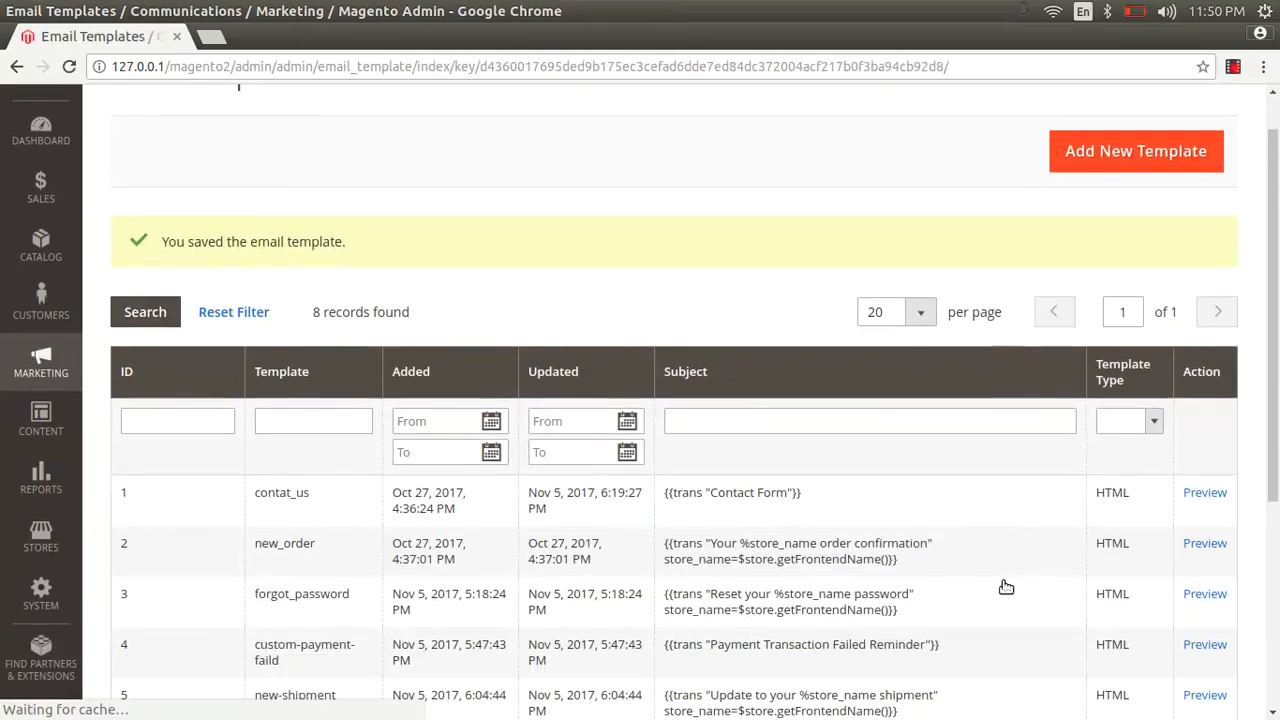
{"action": "scroll", "coordinate": [888, 527], "scroll_direction": "down", "scroll_amount": 1}
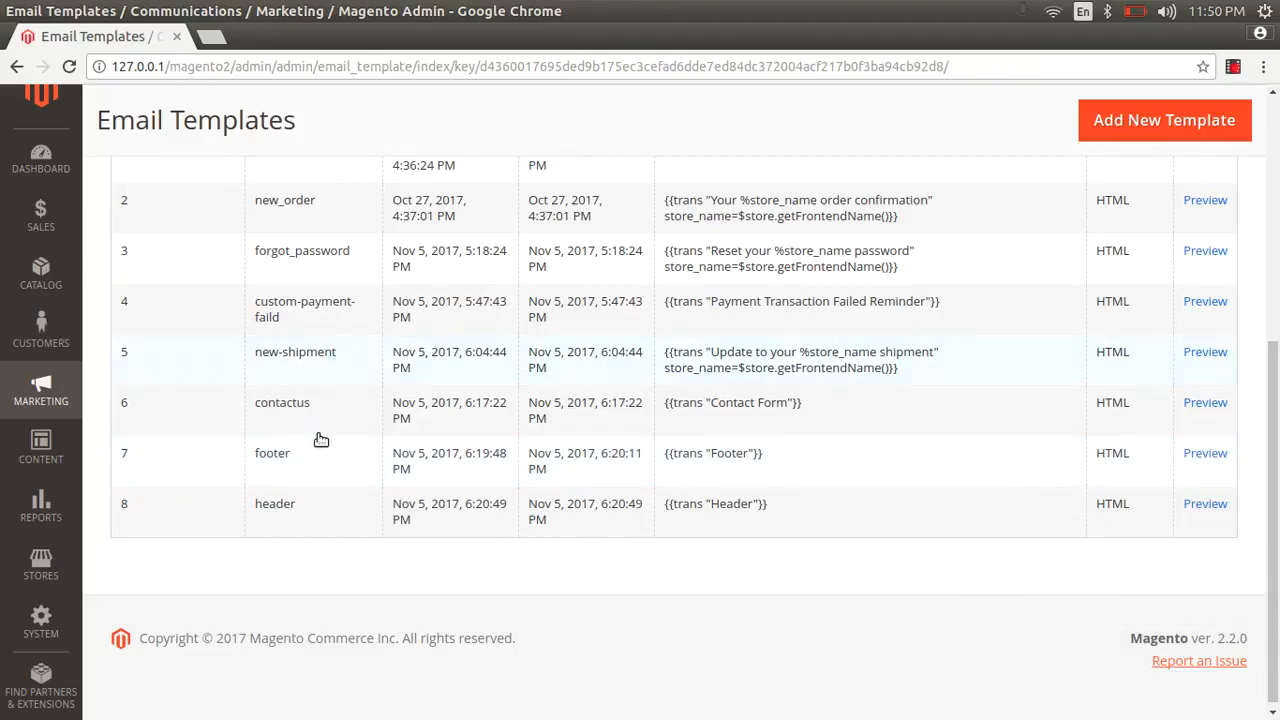
{"action": "left_click", "coordinate": [1214, 506]}
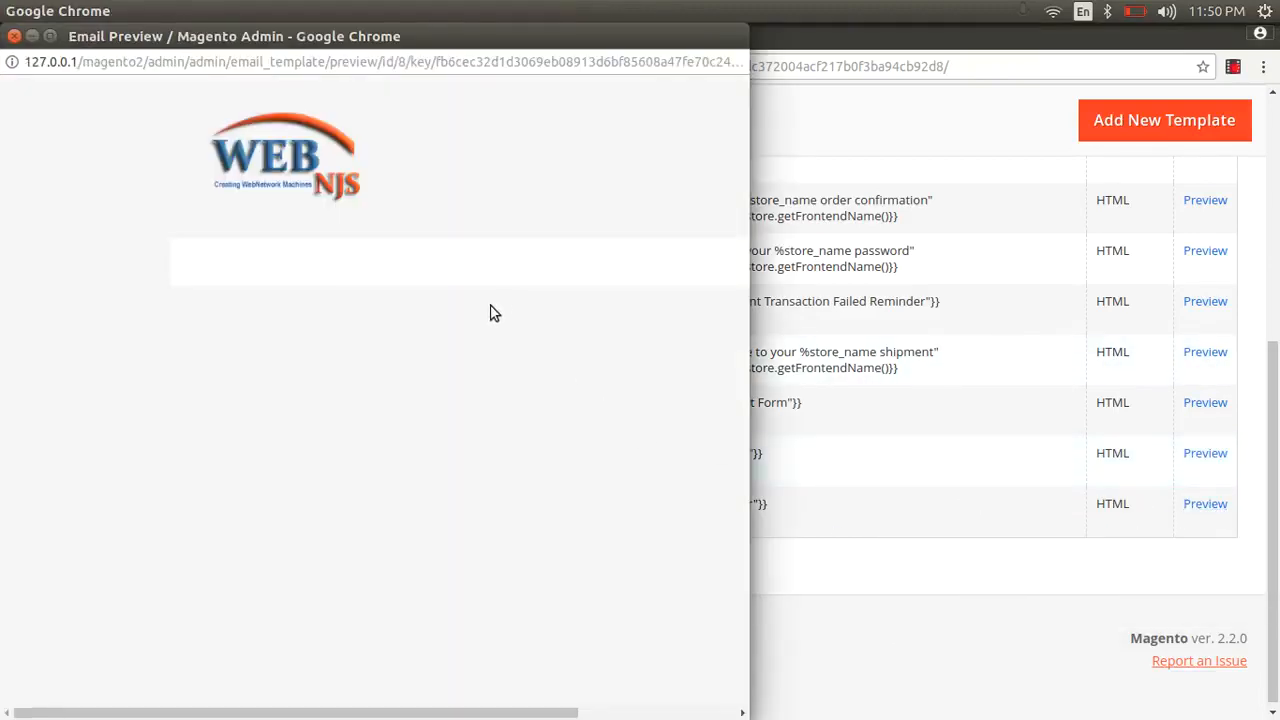
{"action": "left_click", "coordinate": [14, 36]}
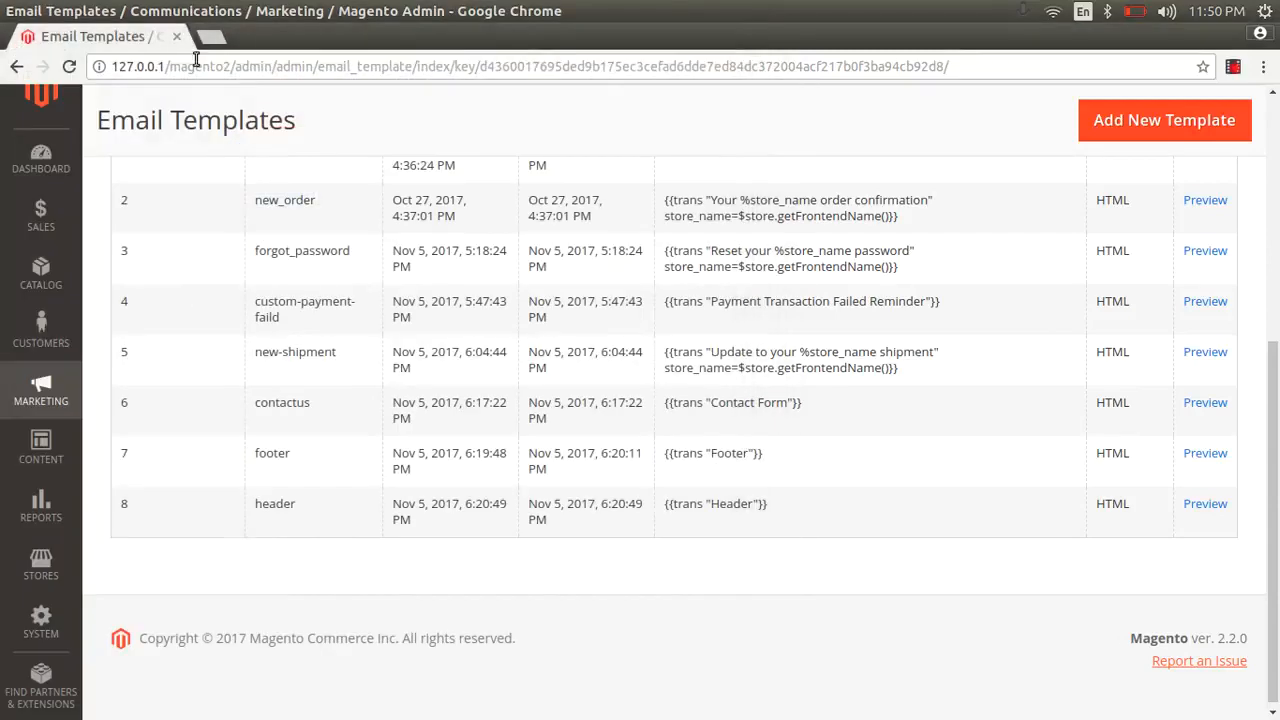
{"action": "scroll", "coordinate": [878, 427], "scroll_direction": "up", "scroll_amount": 3}
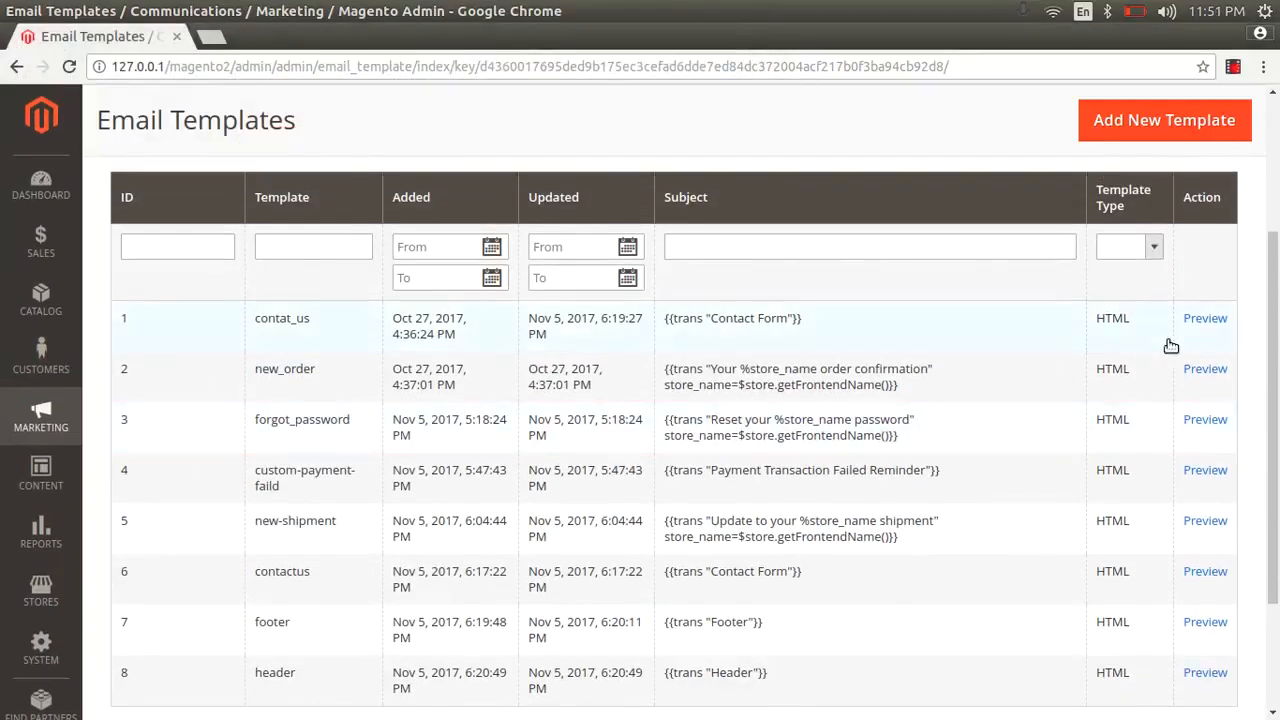
{"action": "left_click", "coordinate": [1208, 318]}
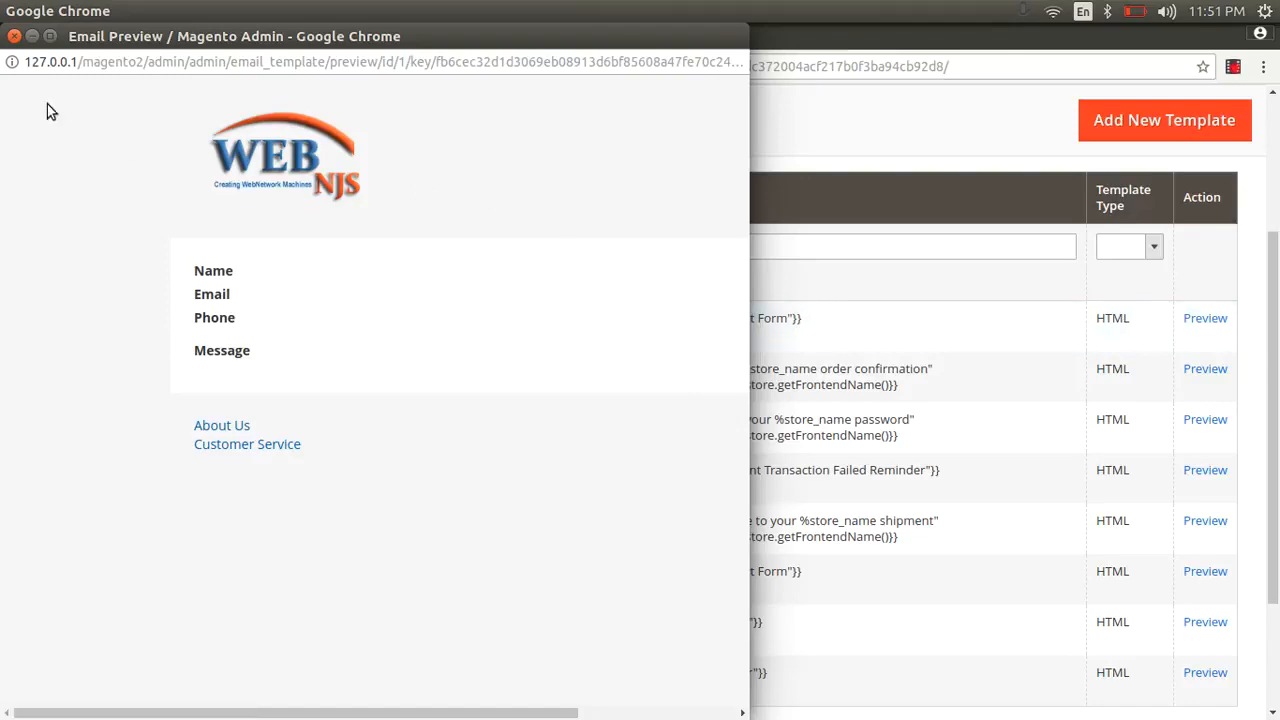
{"action": "left_click", "coordinate": [14, 36]}
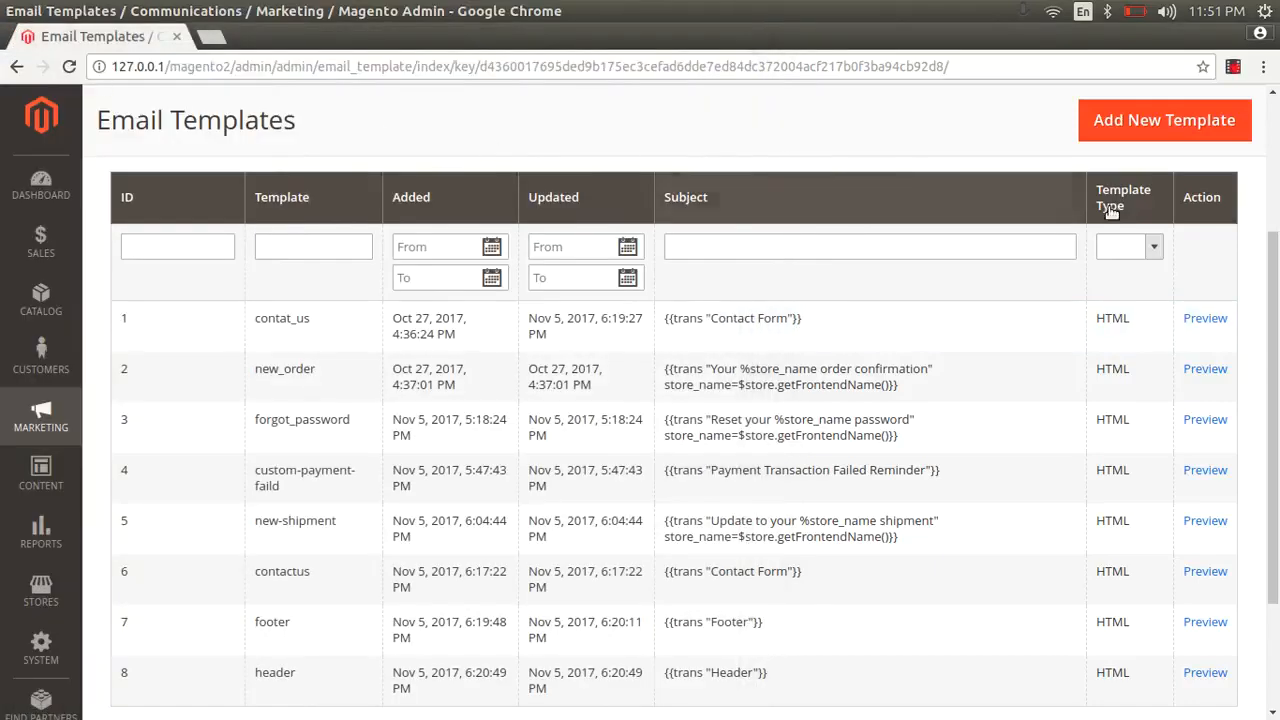
- Open the 'header' template row in the grid for editing
{"action": "scroll", "coordinate": [1277, 472], "scroll_direction": "down", "scroll_amount": 2}
{"action": "scroll", "coordinate": [1277, 472], "scroll_direction": "down", "scroll_amount": 1}
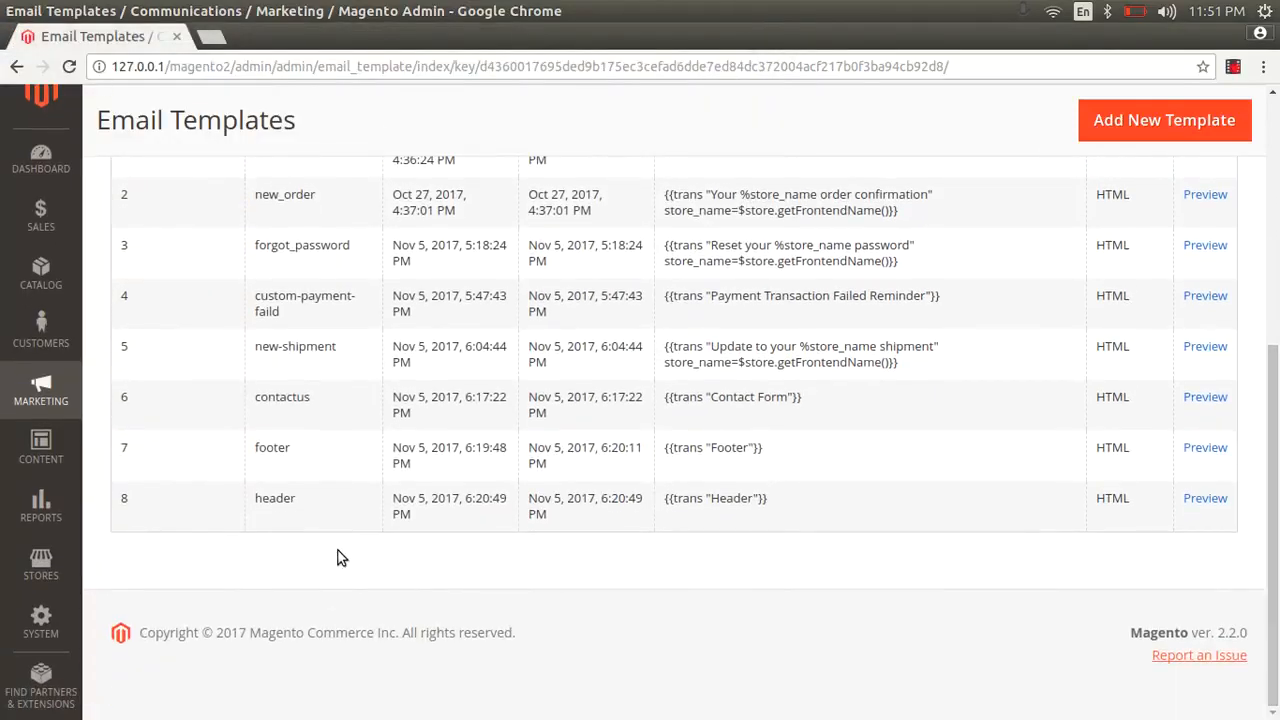
{"action": "scroll", "coordinate": [308, 421], "scroll_direction": "up", "scroll_amount": 4}
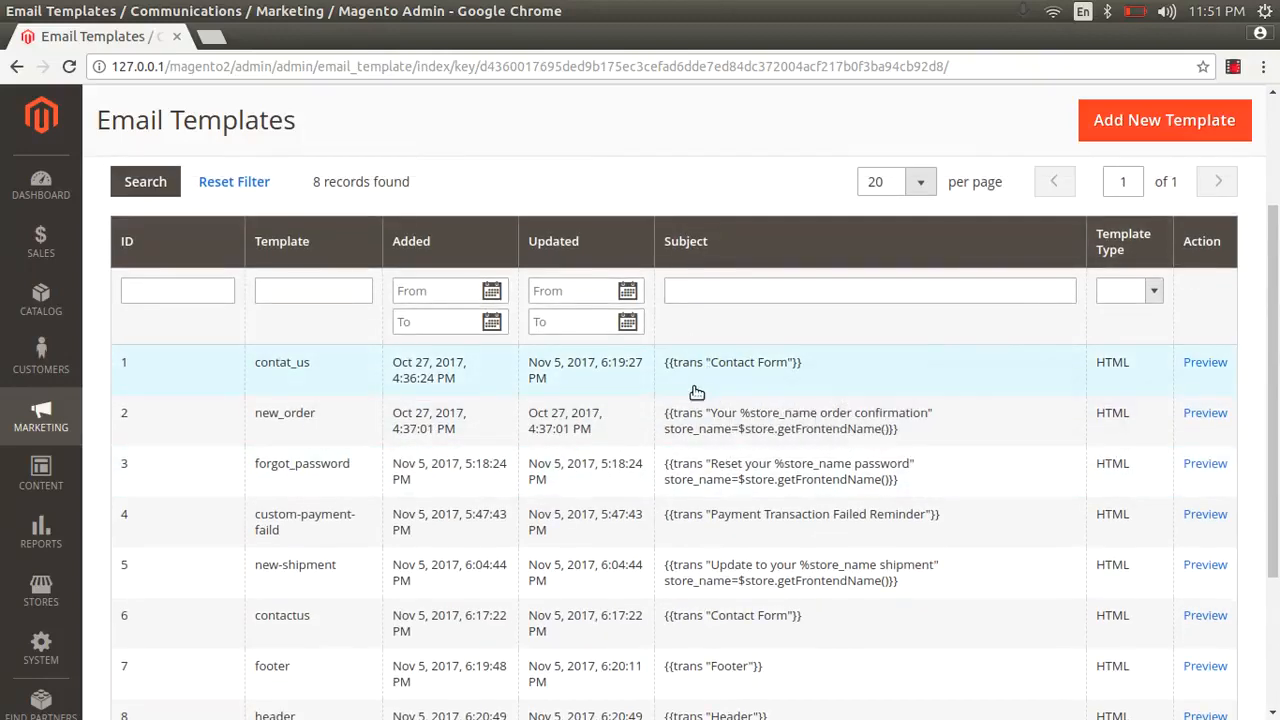
{"action": "scroll", "coordinate": [700, 395], "scroll_direction": "down", "scroll_amount": 4}
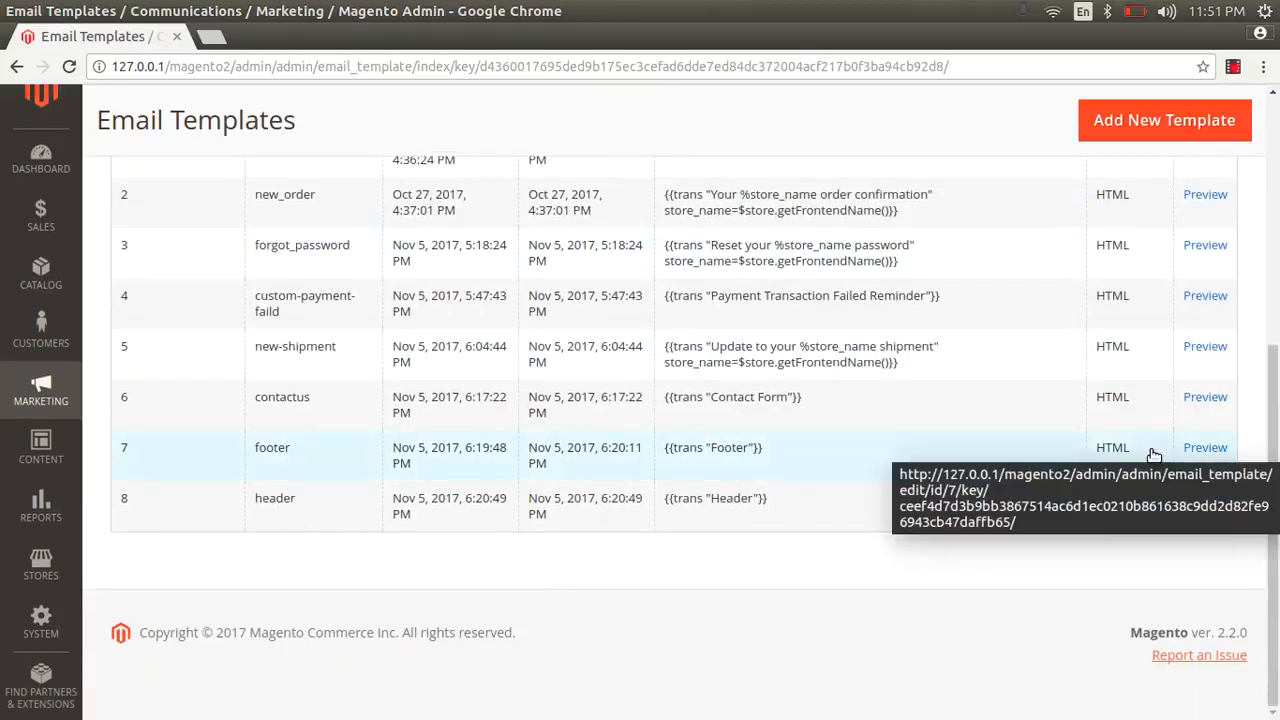
{"action": "left_click", "coordinate": [752, 500]}
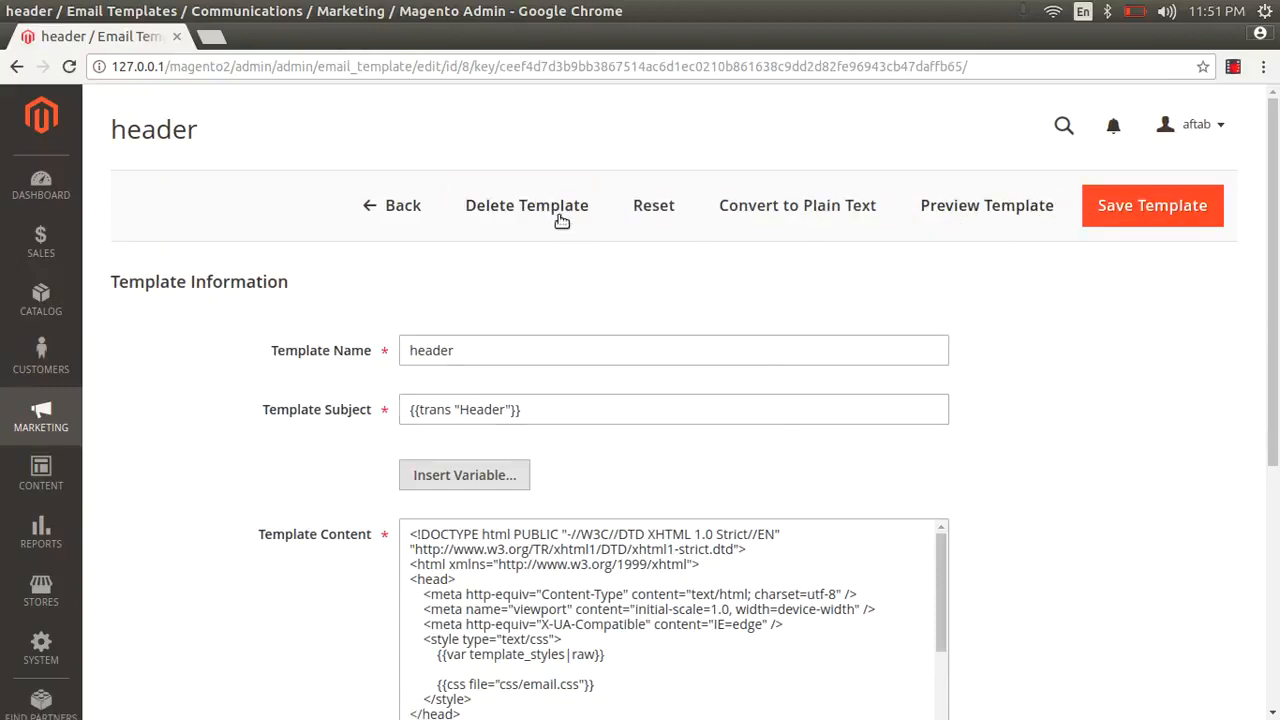
- Delete the header template and confirm the deletion
{"action": "left_click", "coordinate": [562, 218]}
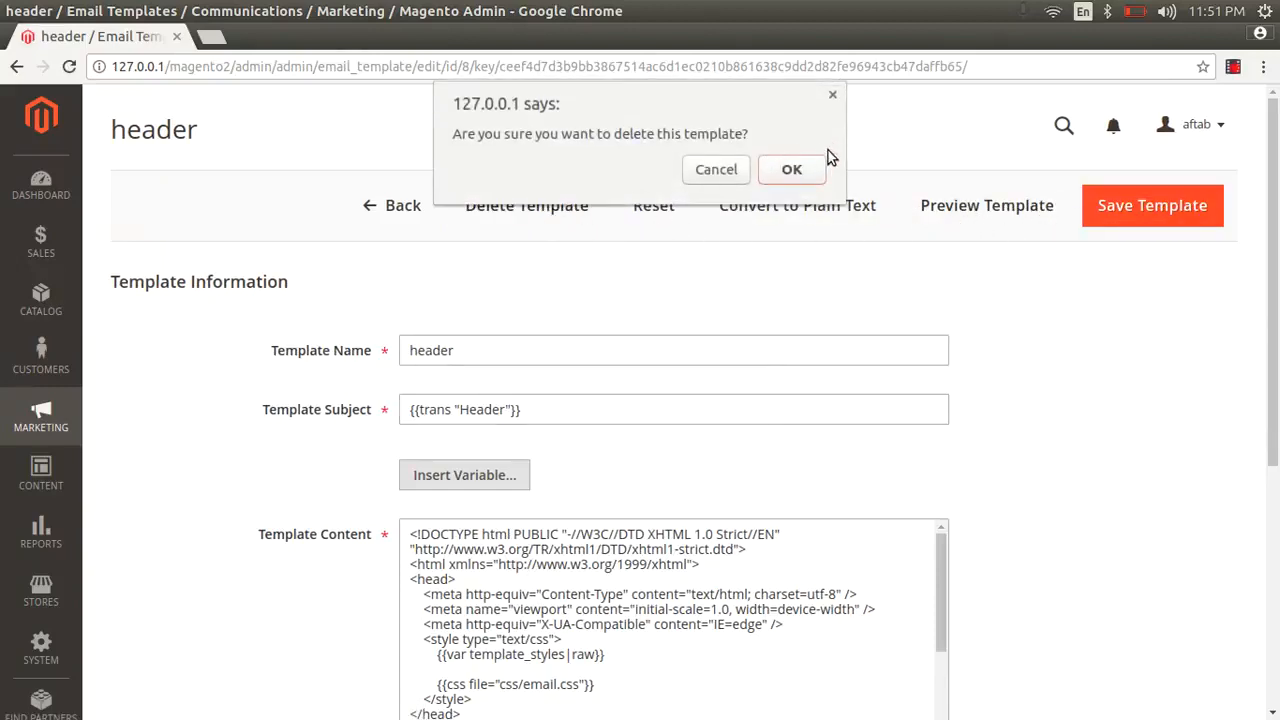
{"action": "left_click", "coordinate": [795, 168]}
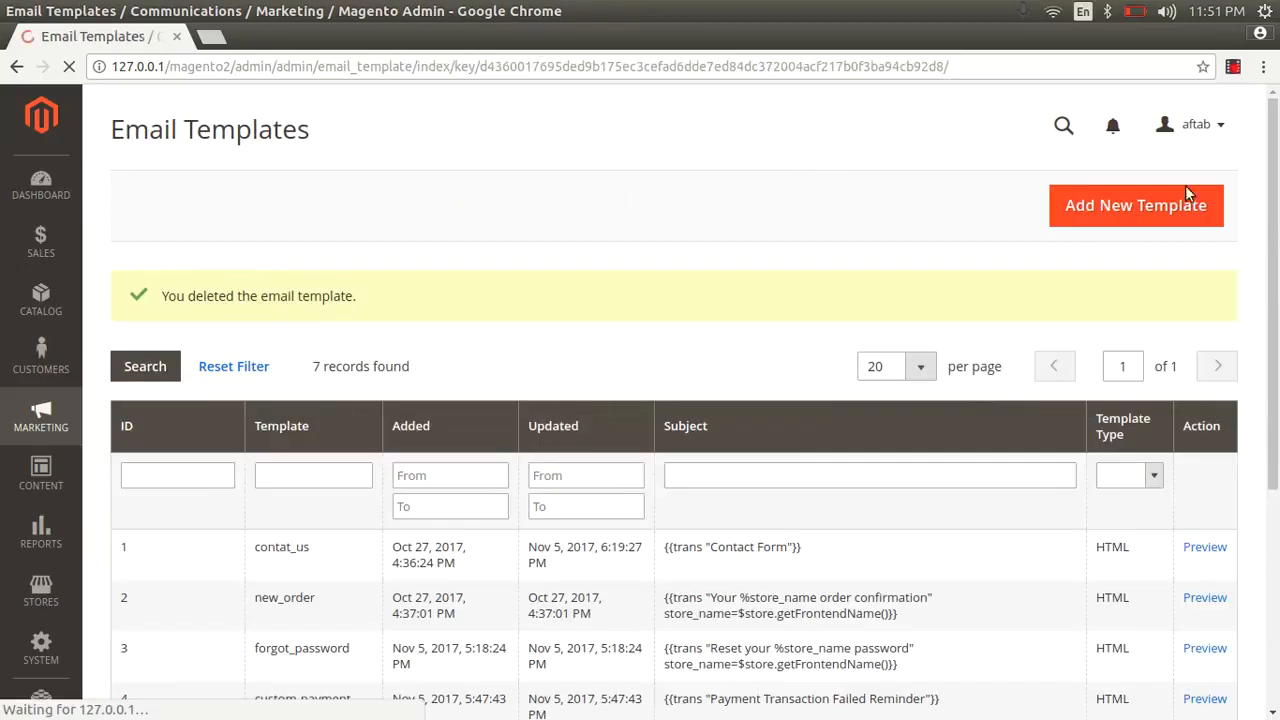
{"action": "scroll", "coordinate": [660, 470], "scroll_direction": "down", "scroll_amount": 5}
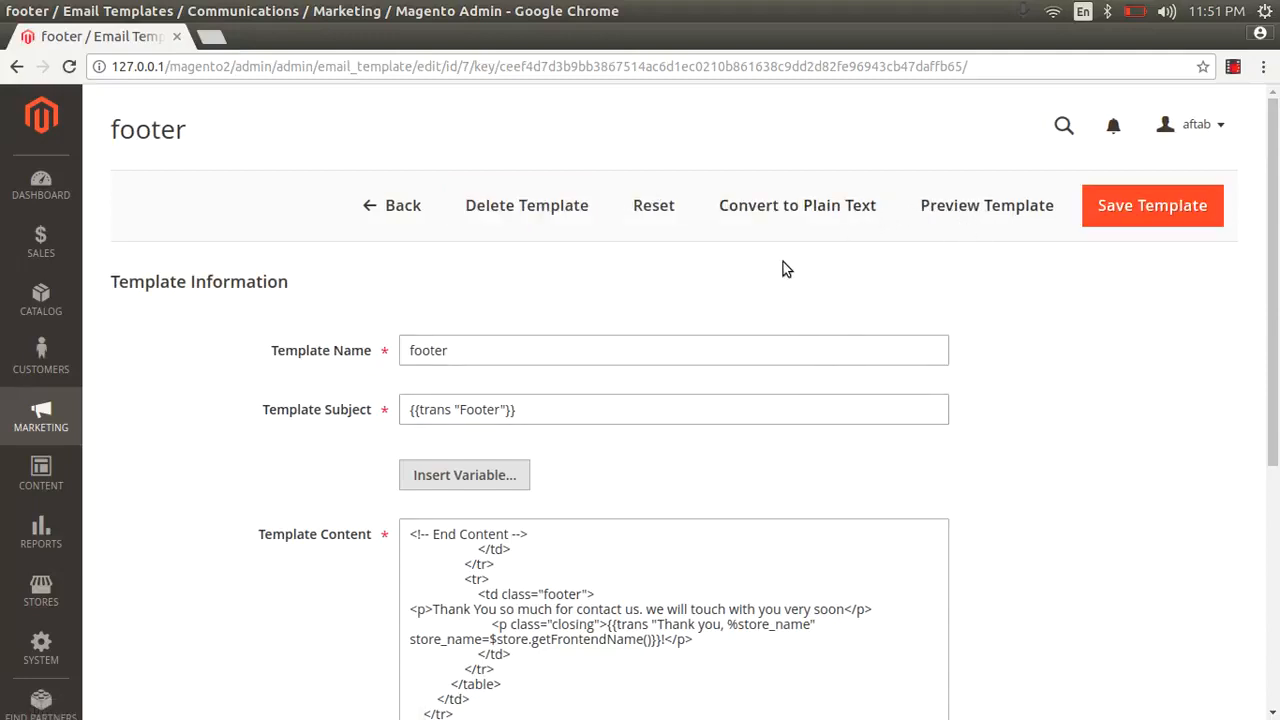
- Delete the footer template and confirm, leaving six templates in the list
{"action": "left_click", "coordinate": [545, 210]}
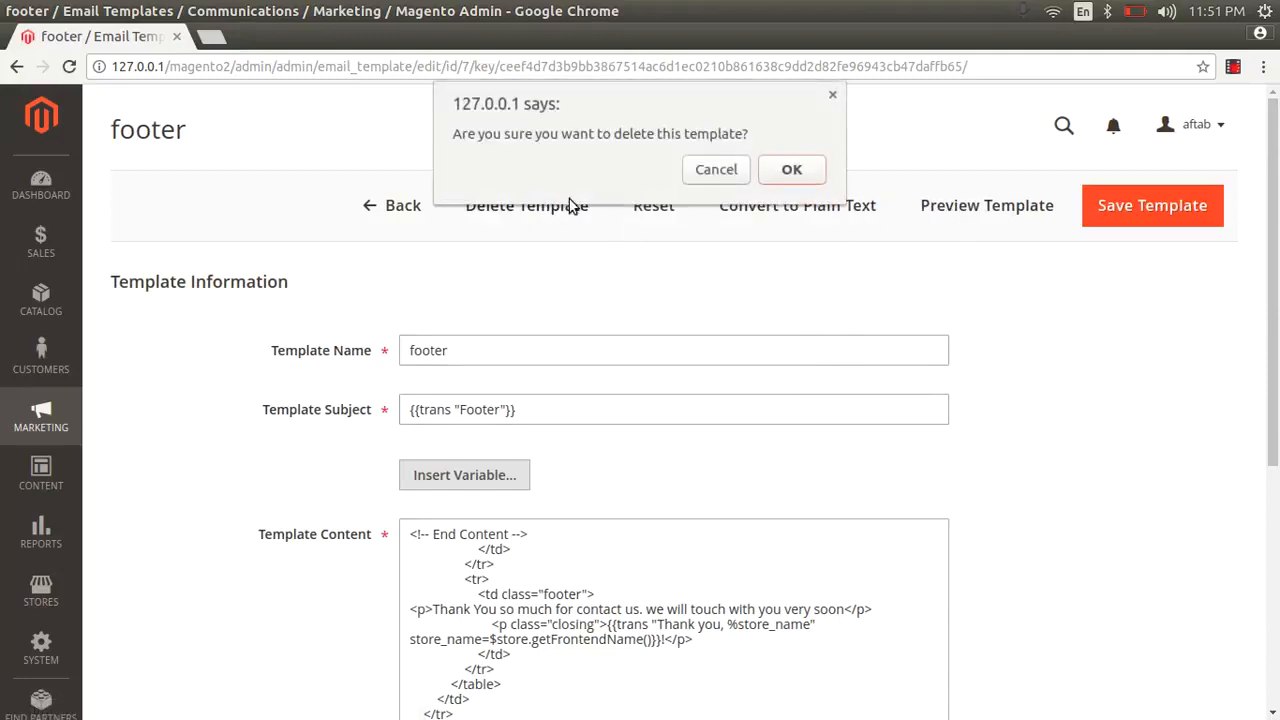
{"action": "left_click", "coordinate": [792, 166]}
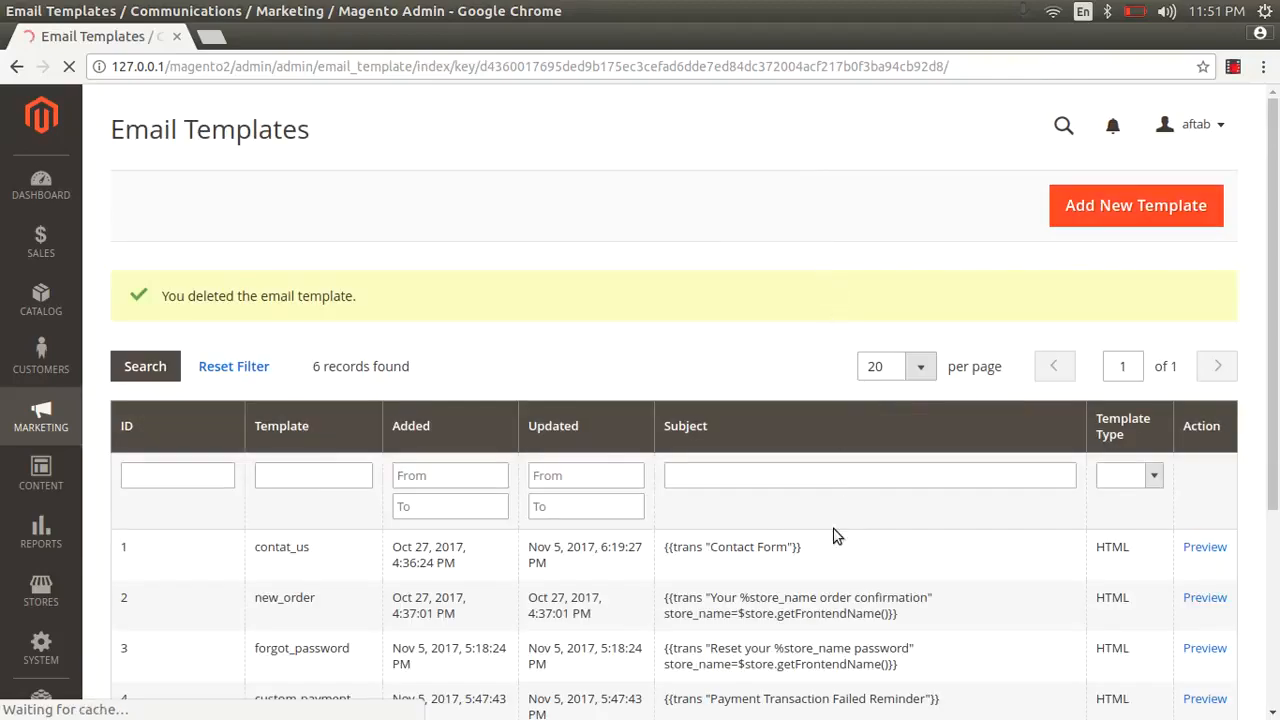
{"action": "scroll", "coordinate": [836, 537], "scroll_direction": "down", "scroll_amount": 5}
{"action": "scroll", "coordinate": [655, 490], "scroll_direction": "up", "scroll_amount": 5}
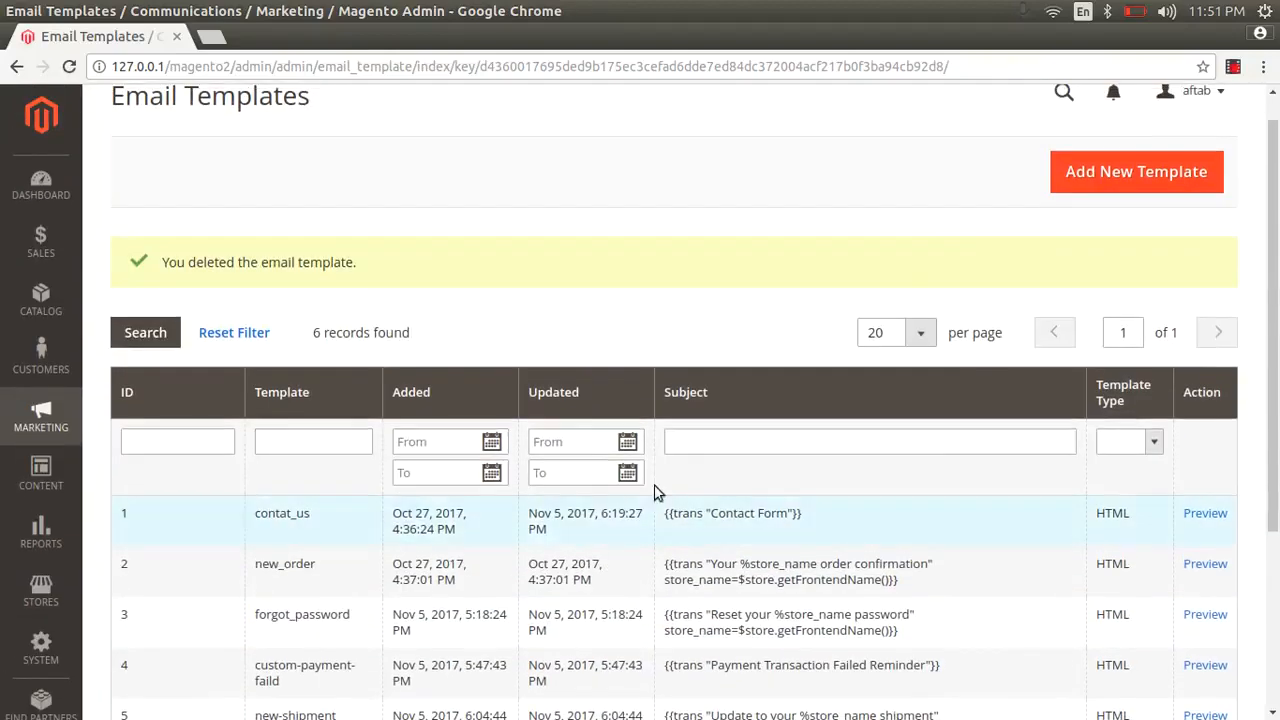
- Start a new email template and load the default Header template into it
{"action": "left_click", "coordinate": [1129, 172]}
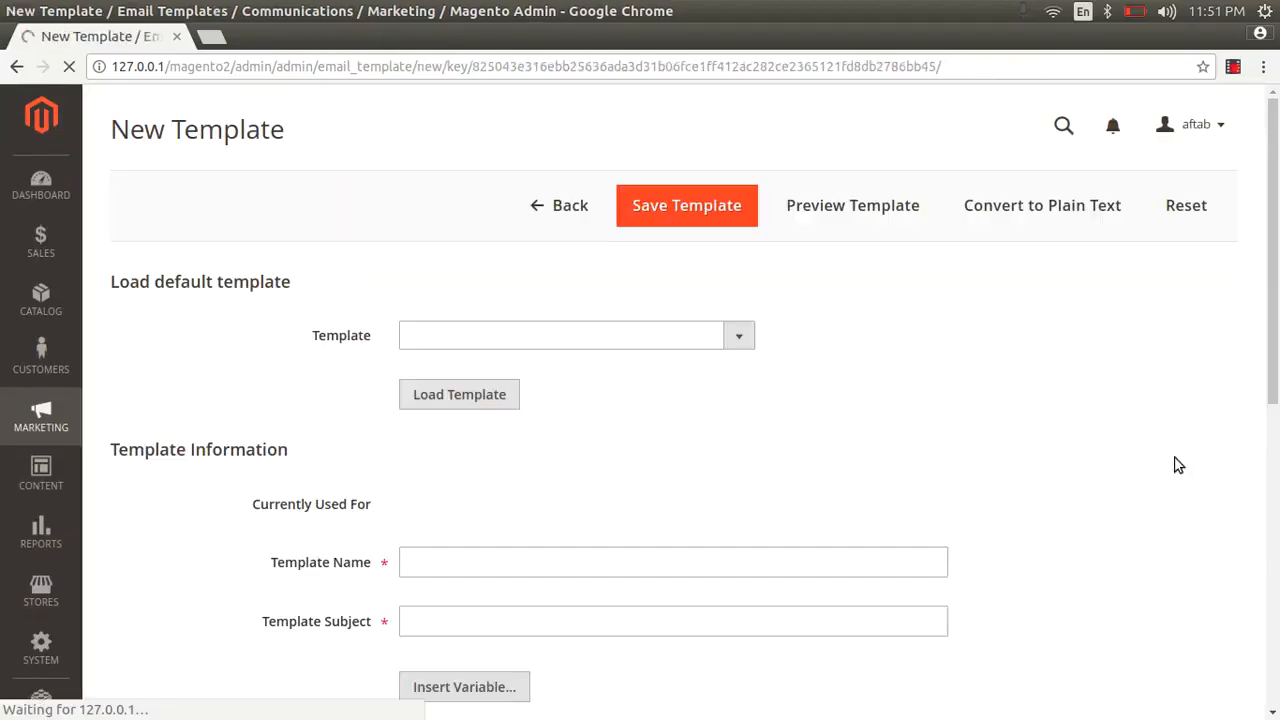
{"action": "left_click", "coordinate": [704, 336]}
{"action": "key", "text": "h"}
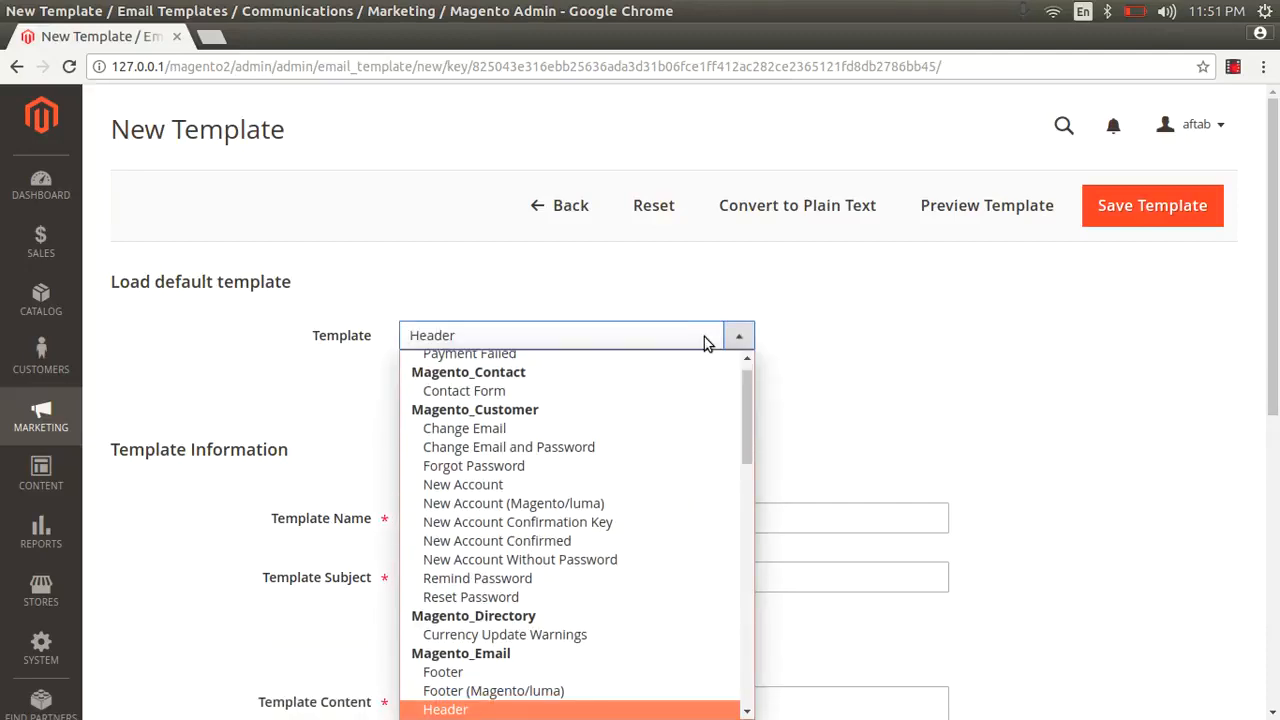
{"action": "left_click", "coordinate": [540, 709]}
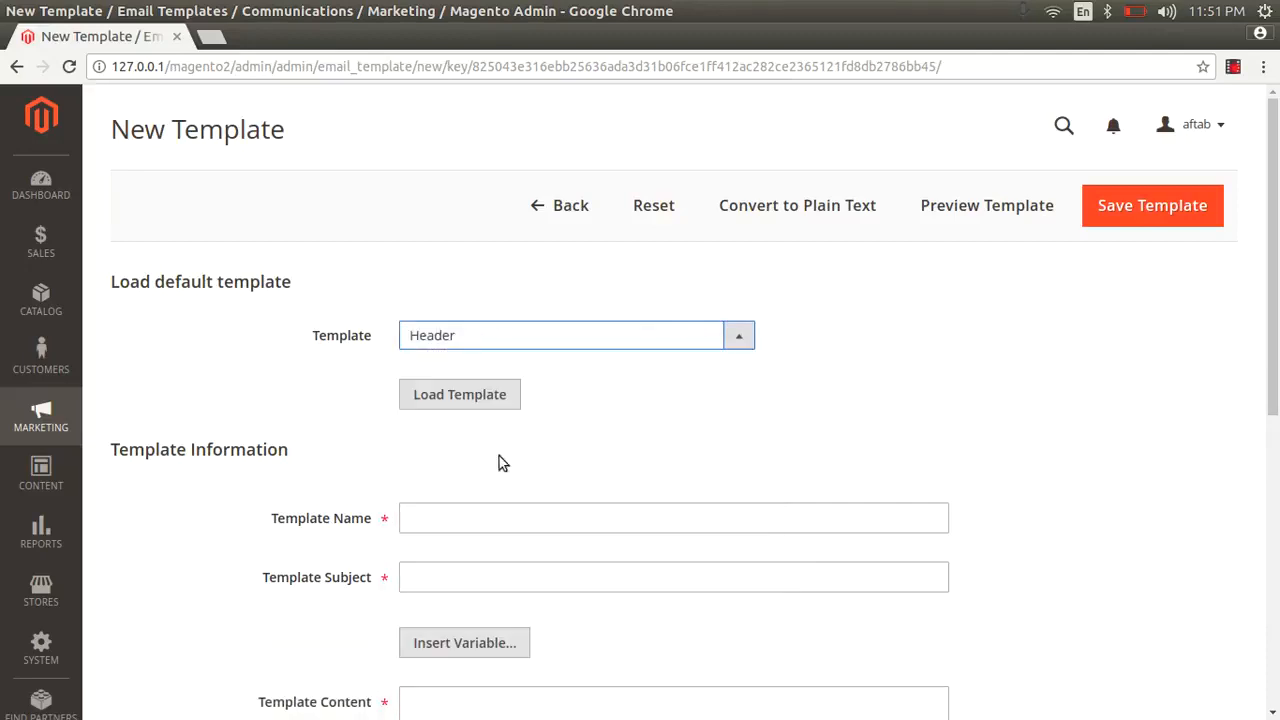
{"action": "left_click", "coordinate": [481, 403]}
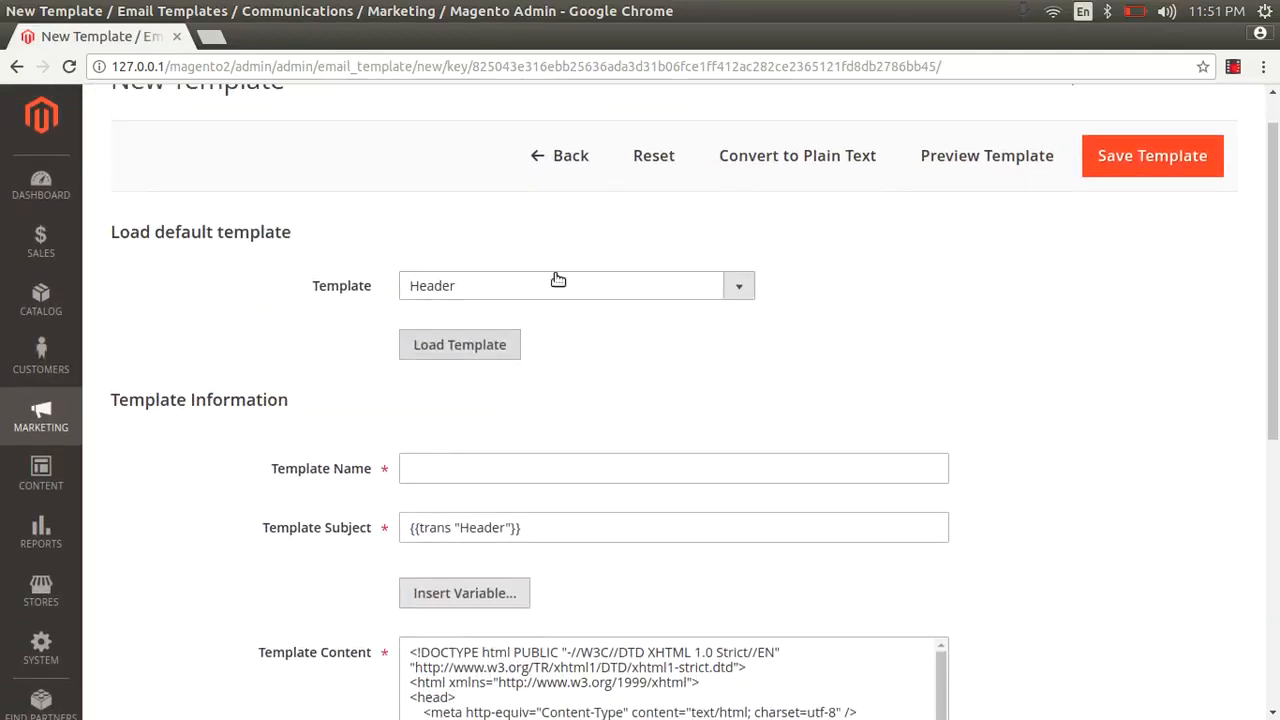
- Load the default Footer template instead, then go back to the list without saving
{"action": "left_click", "coordinate": [559, 291]}
{"action": "key", "text": "f"}
{"action": "key", "text": "f"}
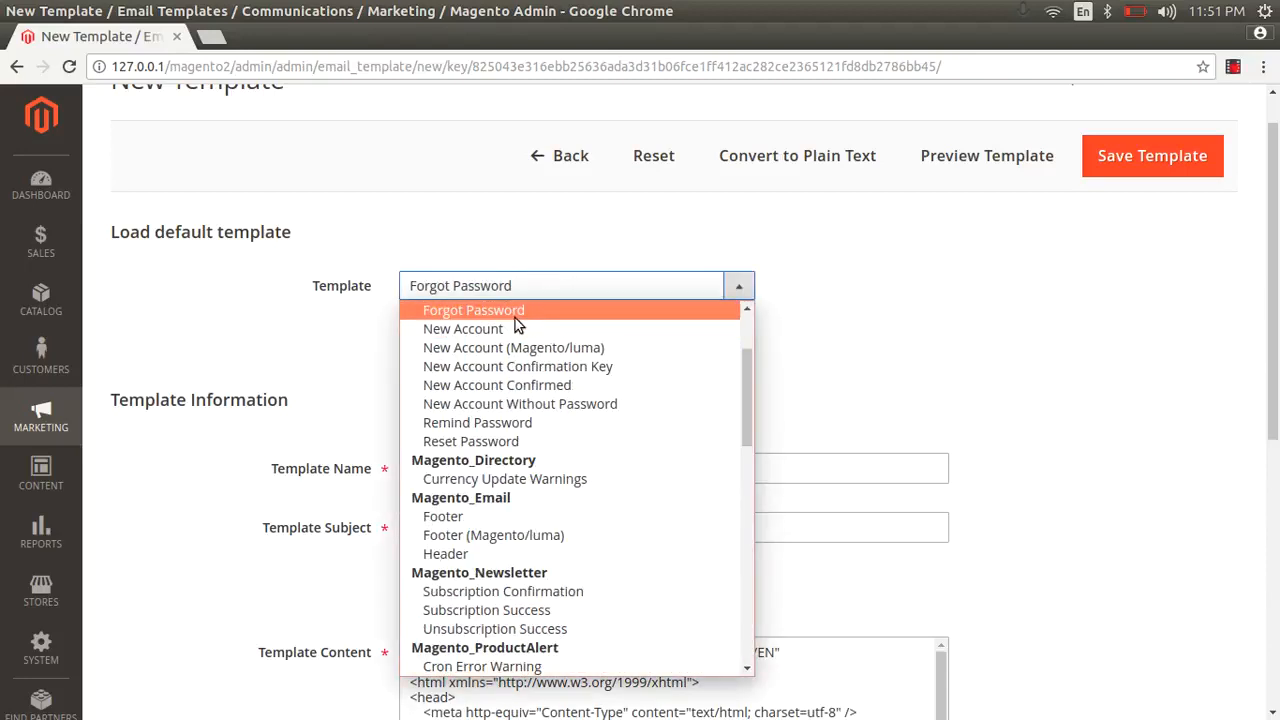
{"action": "key", "text": "f"}
{"action": "key", "text": "f"}
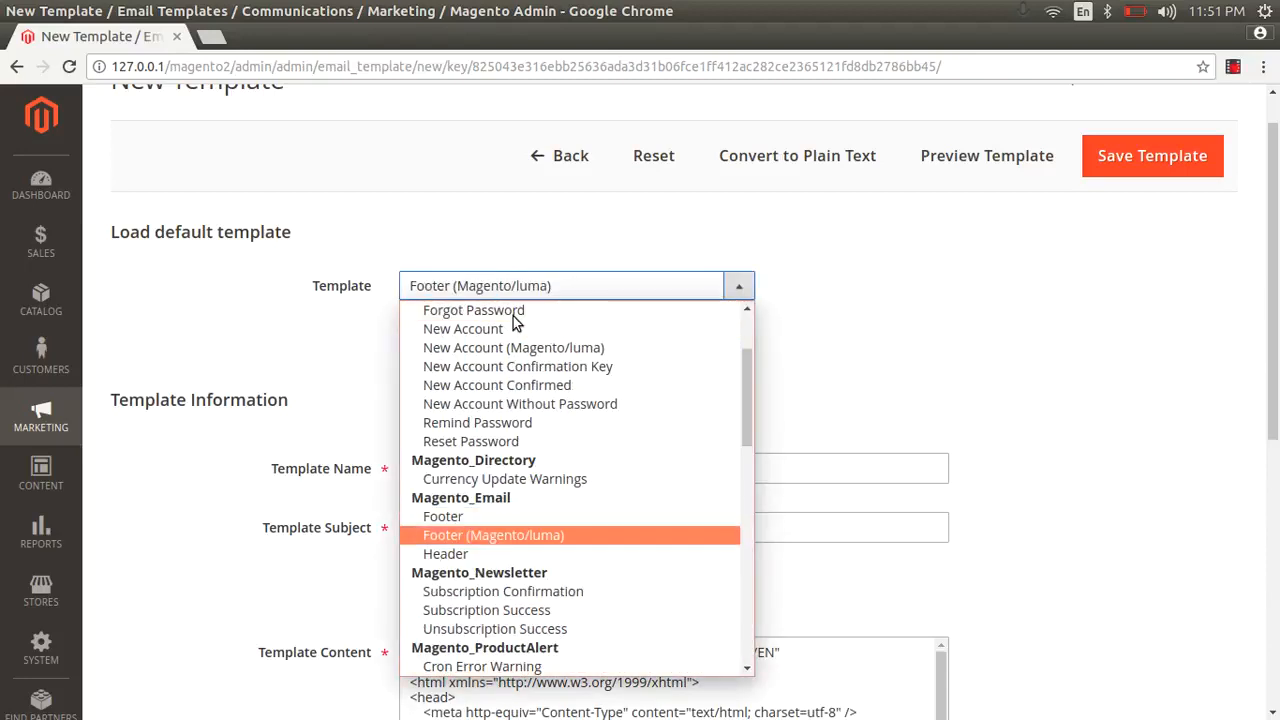
{"action": "left_click", "coordinate": [435, 516]}
{"action": "left_click", "coordinate": [464, 352]}
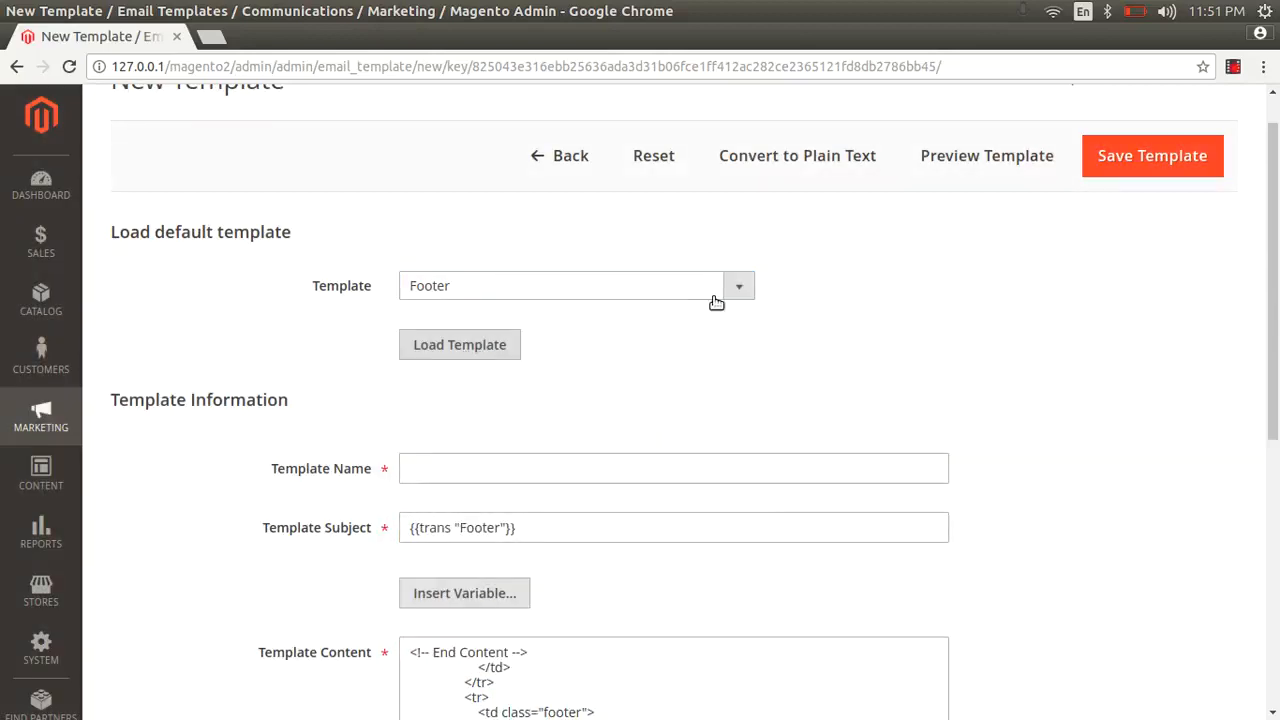
{"action": "scroll", "coordinate": [686, 457], "scroll_direction": "down", "scroll_amount": 10}
{"action": "left_click_drag", "start_coordinate": [563, 398], "coordinate": [490, 208]}
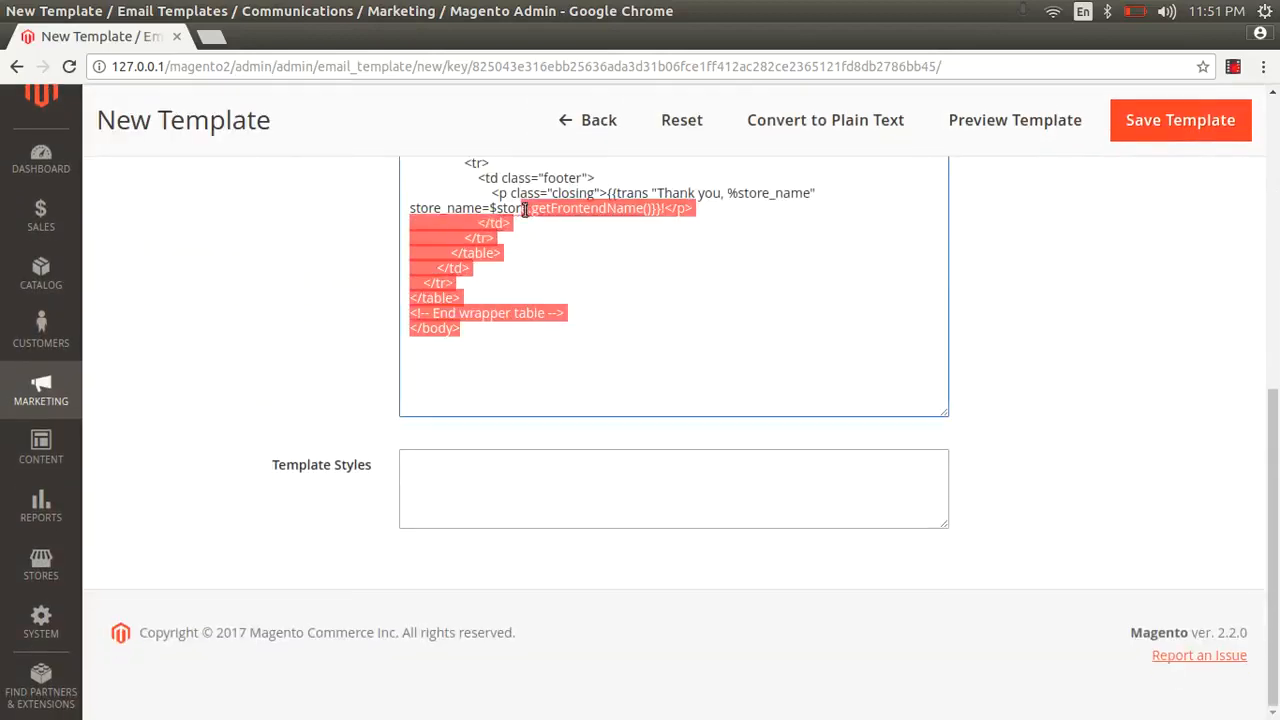
{"action": "left_click", "coordinate": [600, 120]}
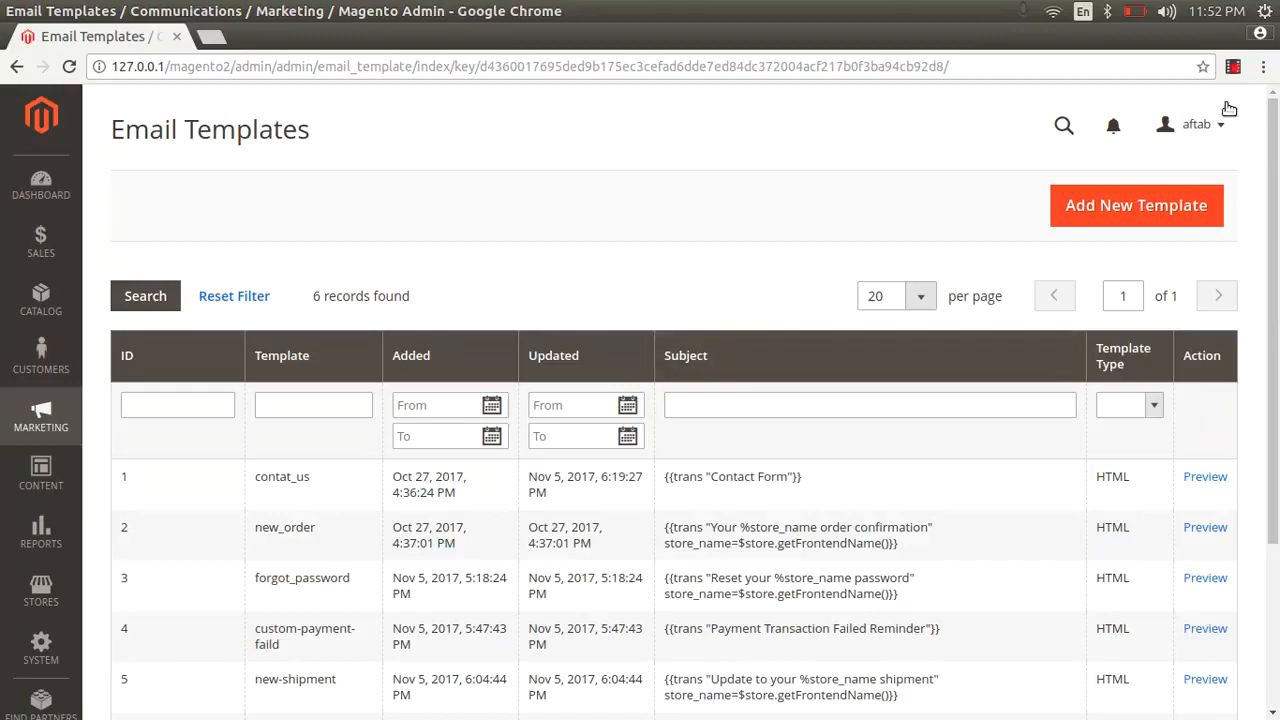
- Start a new template with no default template loaded and enter an e-mail address as its Template Name
{"action": "left_click", "coordinate": [1099, 209]}
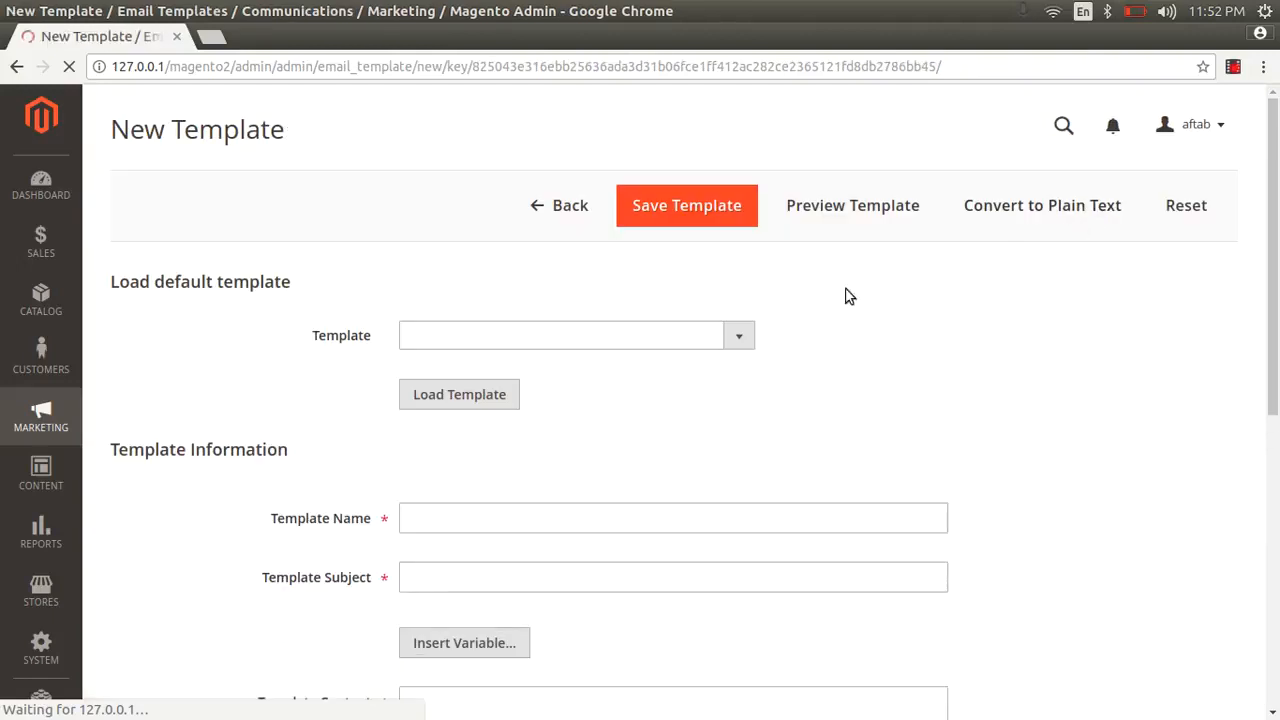
{"action": "left_click", "coordinate": [632, 338]}
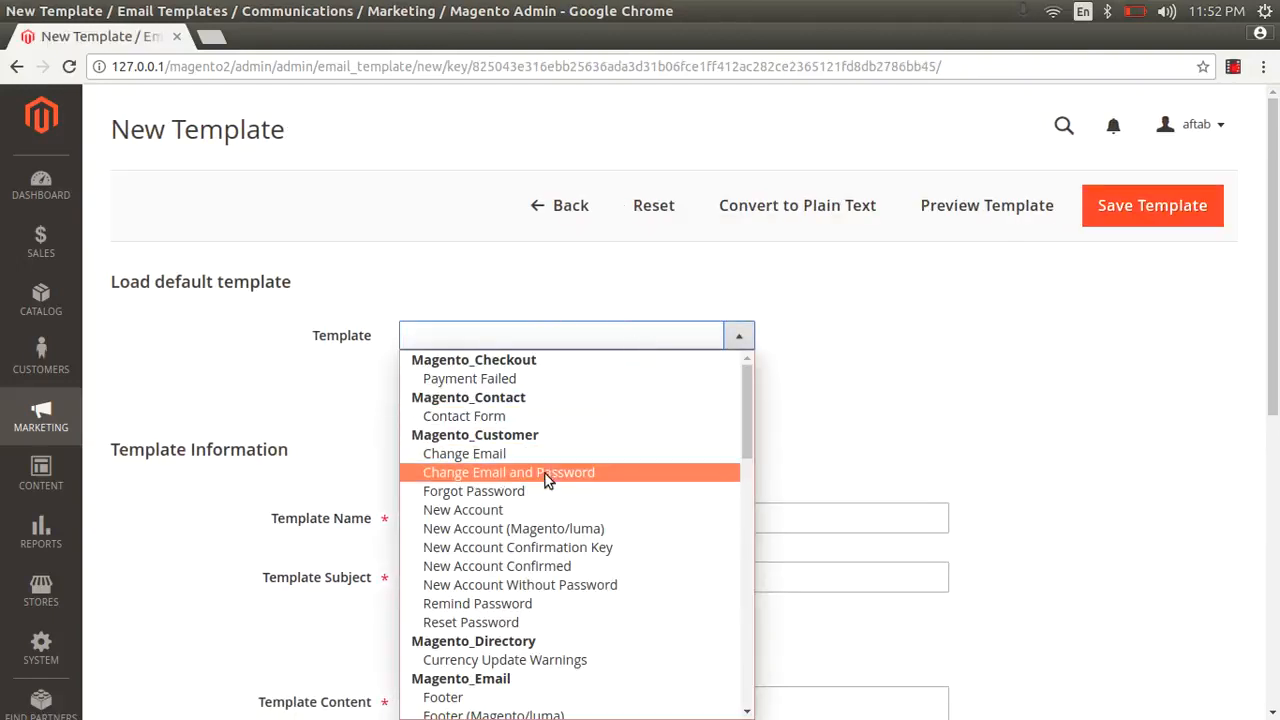
{"action": "scroll", "coordinate": [545, 495], "scroll_direction": "down", "scroll_amount": 10}
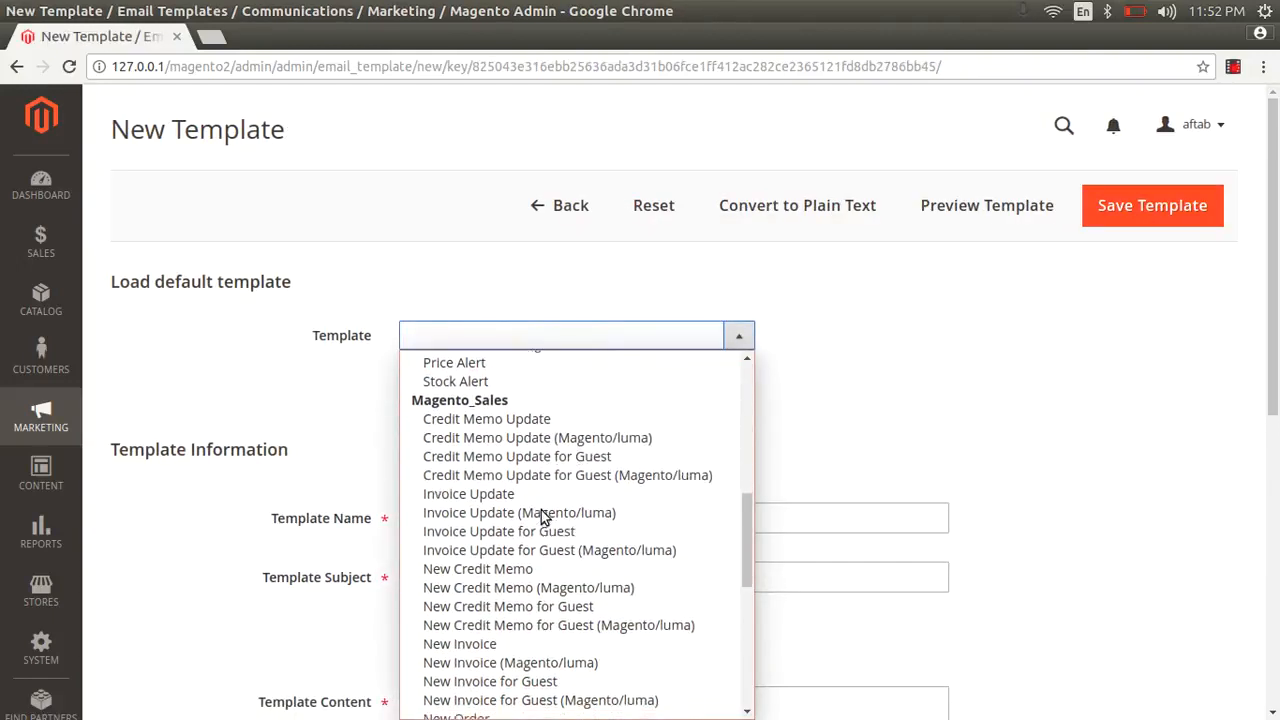
{"action": "scroll", "coordinate": [541, 512], "scroll_direction": "down", "scroll_amount": 5}
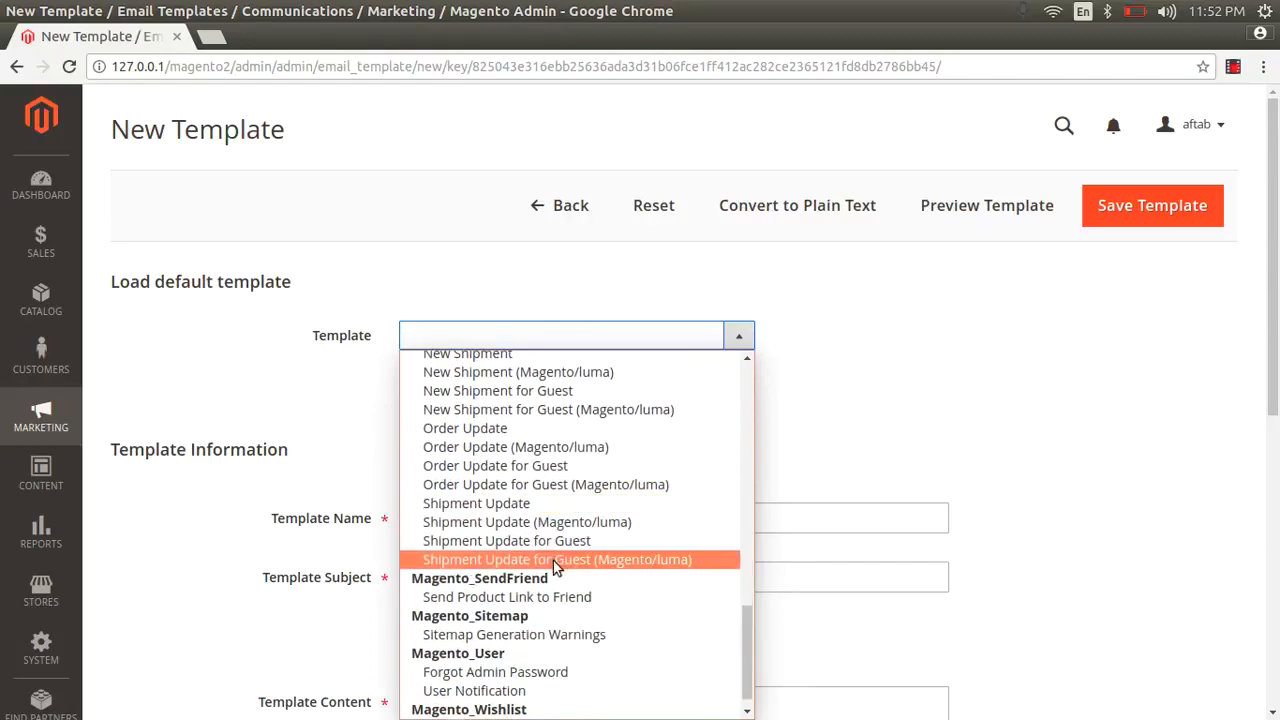
{"action": "scroll", "coordinate": [553, 565], "scroll_direction": "down", "scroll_amount": 1}
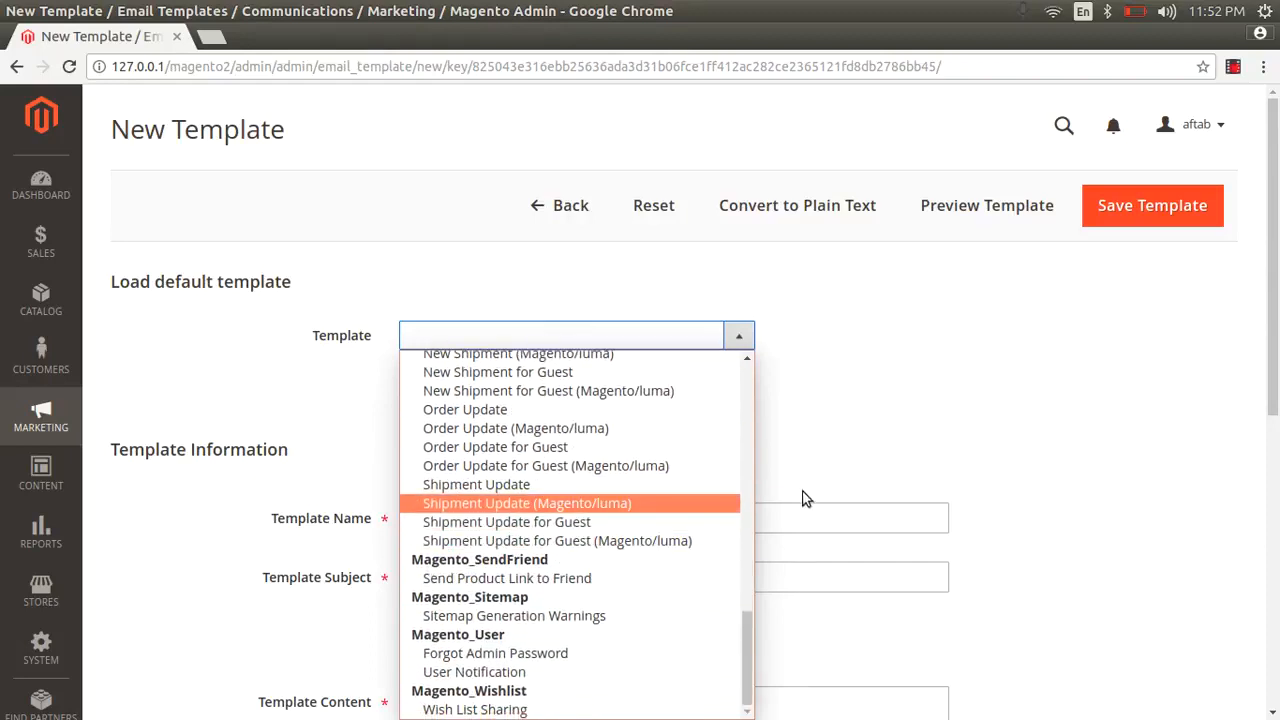
{"action": "left_click", "coordinate": [839, 466]}
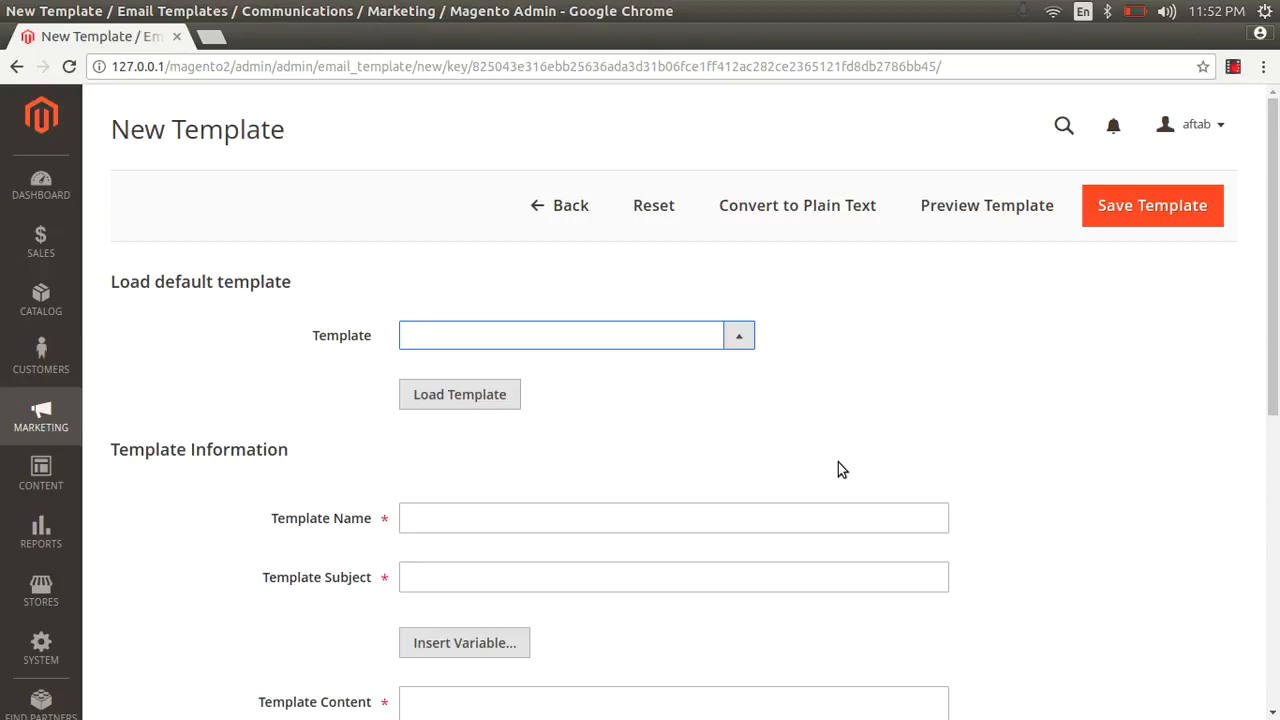
{"action": "left_click", "coordinate": [783, 520]}
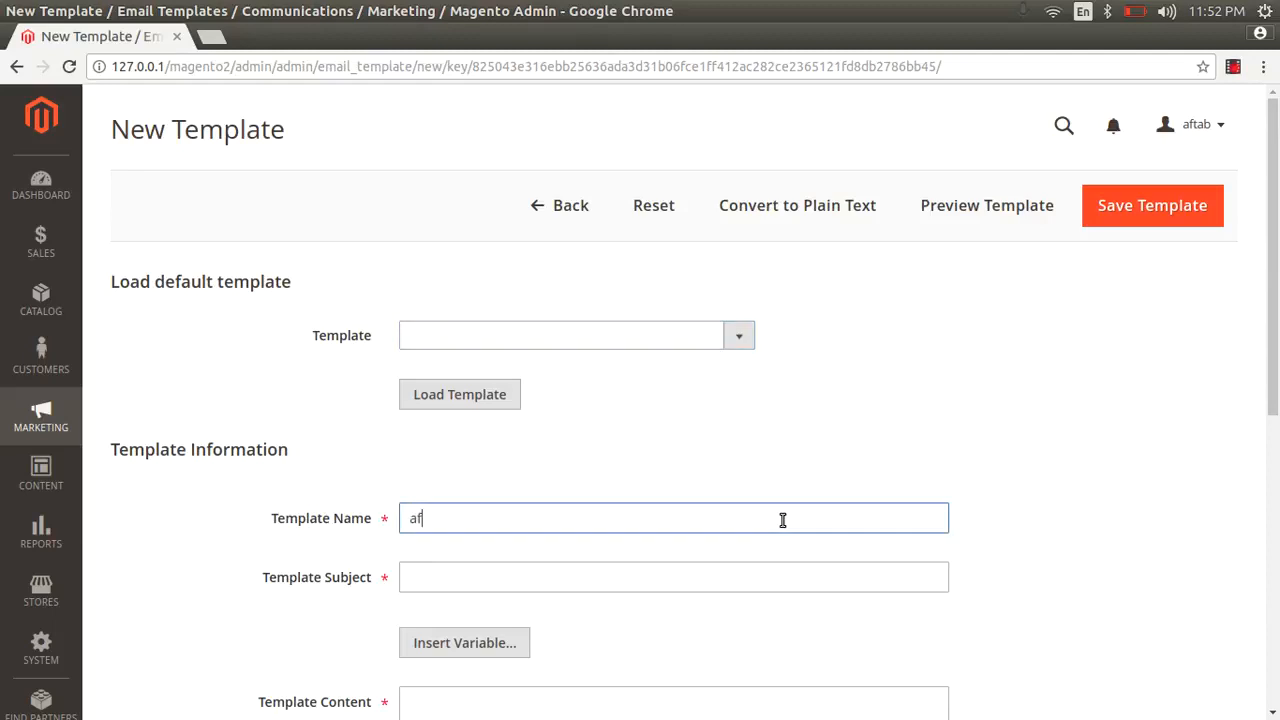
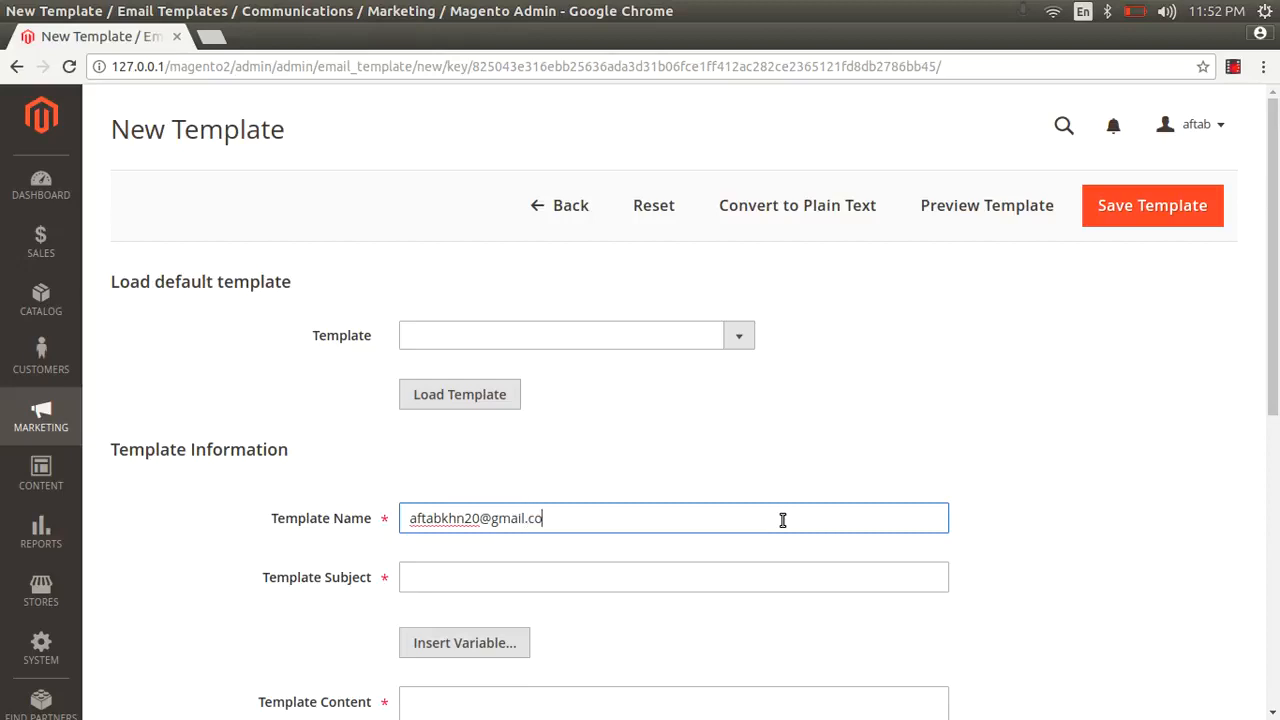